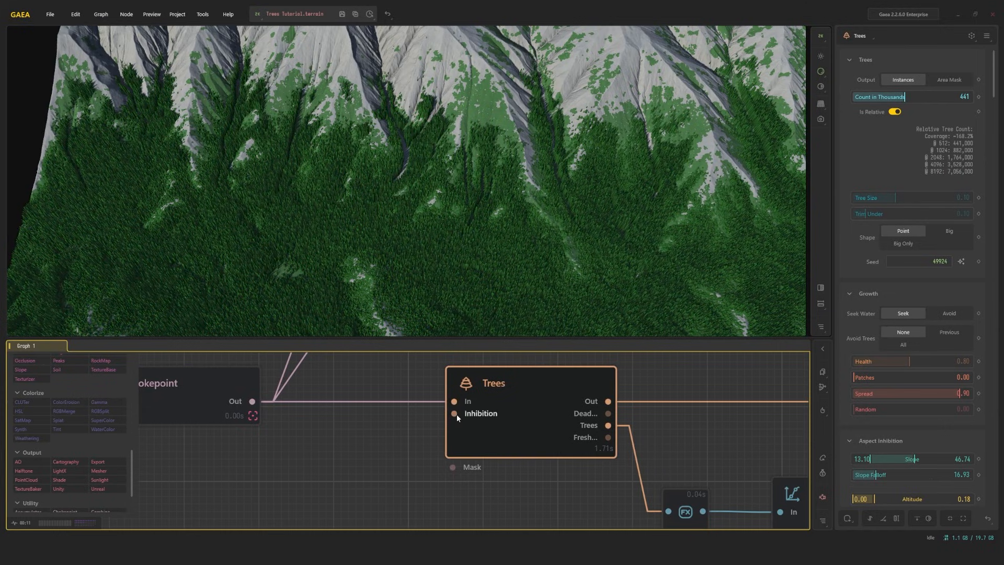
Add a Slope node fed by the Chokepoint, connect its output to the first Trees node's Inhibition input, and collapse it.
scroll(455, 401, "up", 2)
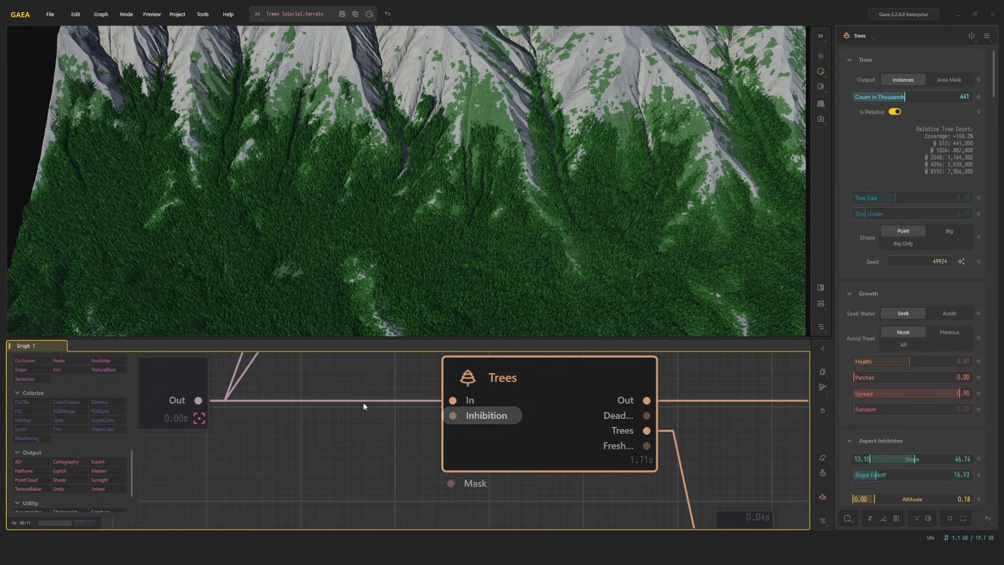
scroll(400, 429, "down", 4)
scroll(400, 432, "up", 4)
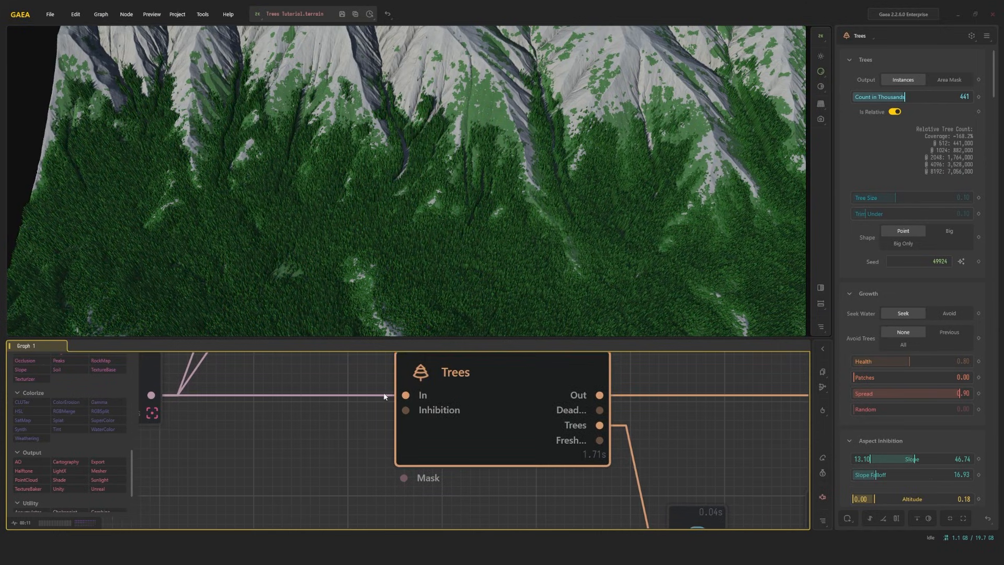
middle_click_drag(345, 403, 463, 402)
scroll(383, 404, "down", 1)
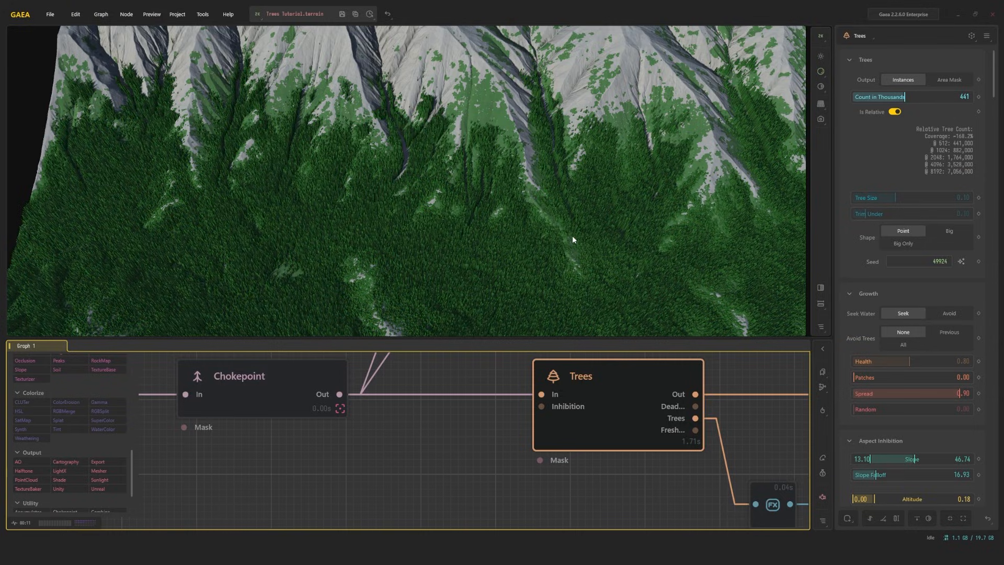
scroll(410, 433, "down", 2)
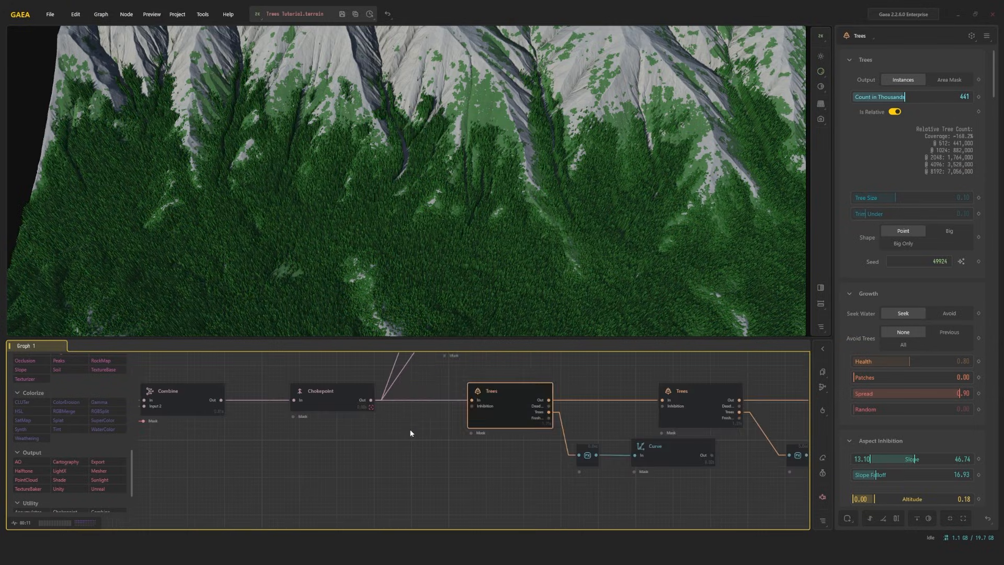
right_click(410, 433)
type("s")
left_click(450, 321)
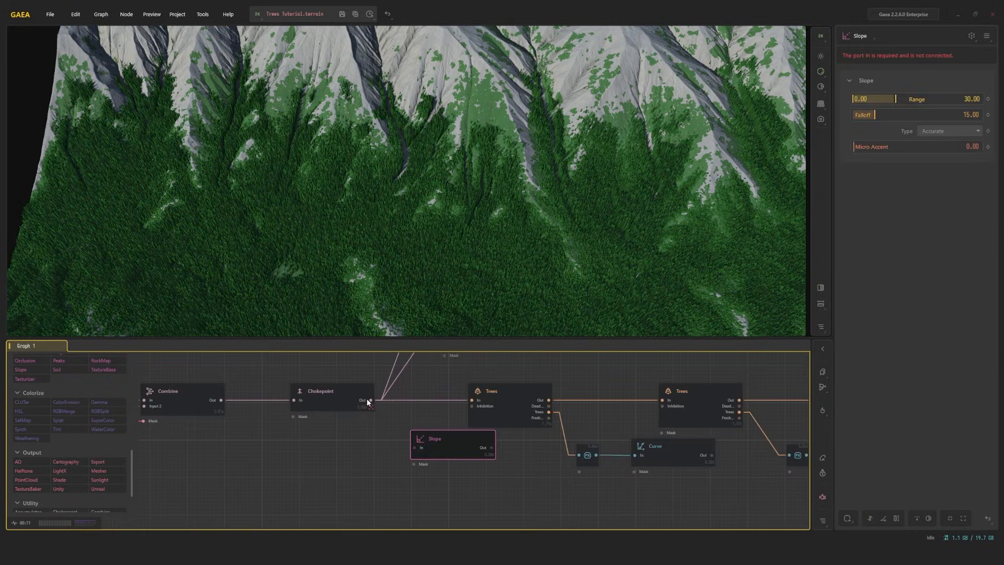
left_click_drag(411, 450, 413, 449)
left_click_drag(442, 443, 407, 451)
double_click(407, 450)
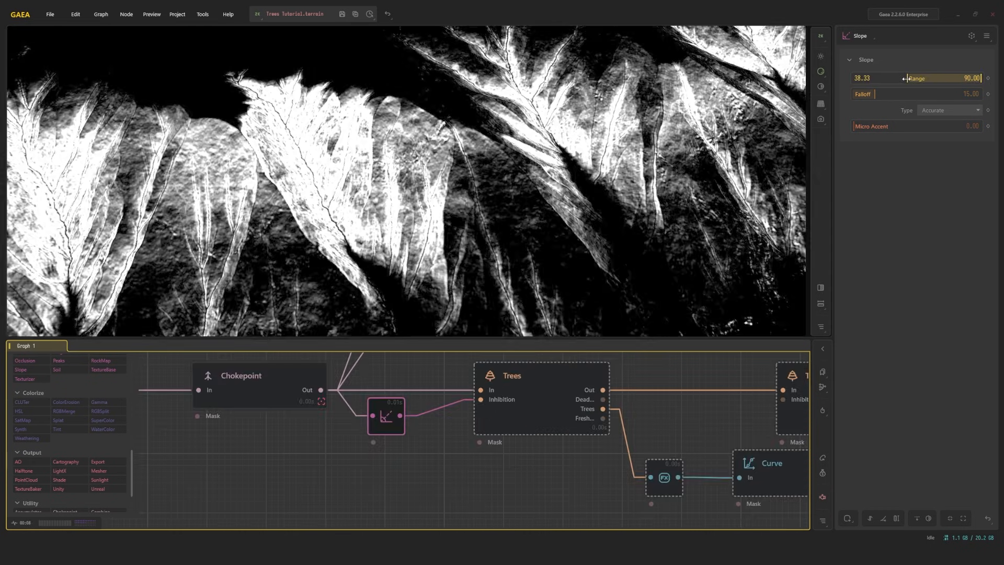
Set the Slope node's range to 38.05–90 and preview the first Trees node.
left_click_drag(853, 78, 906, 78)
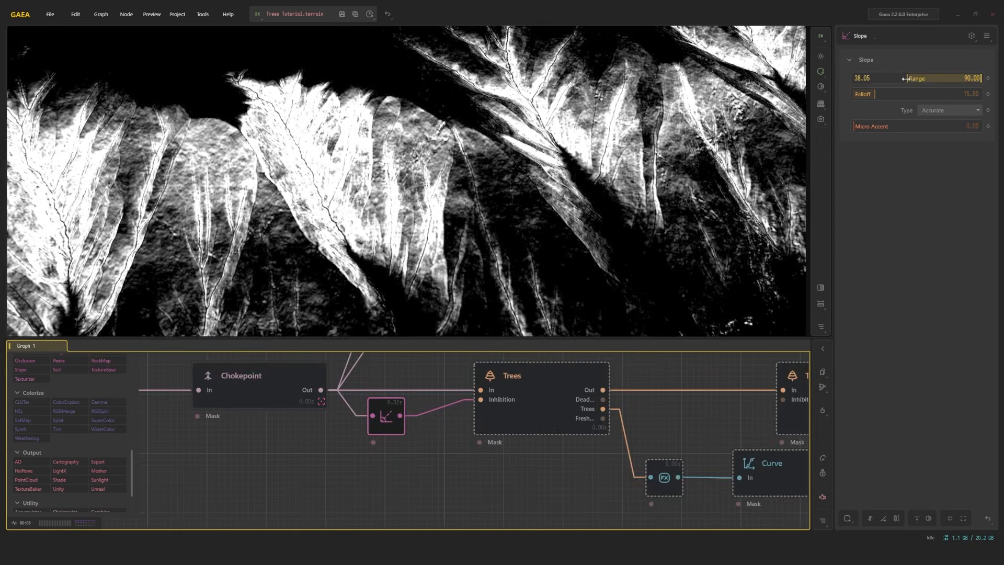
left_click_drag(567, 214, 571, 168)
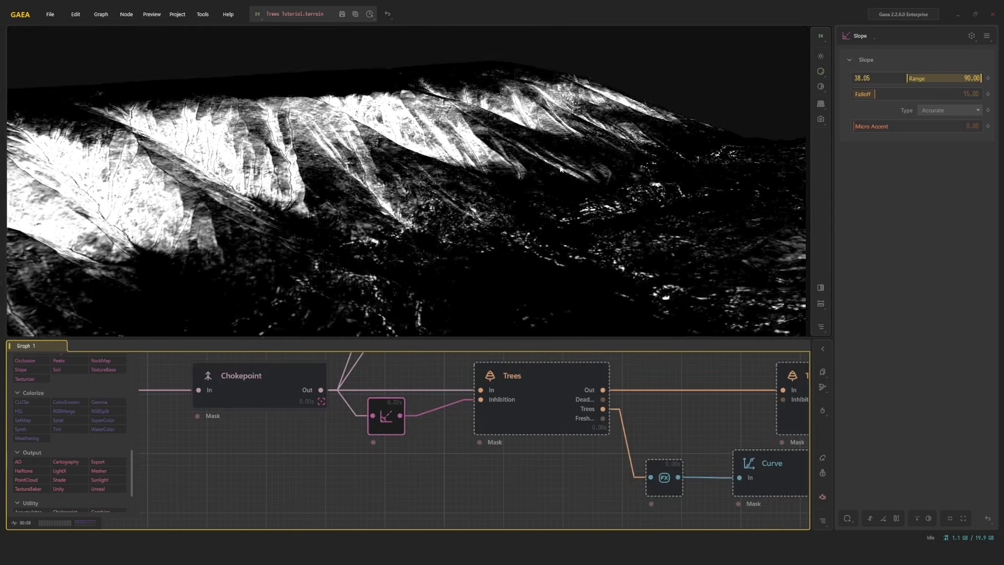
left_click(540, 400)
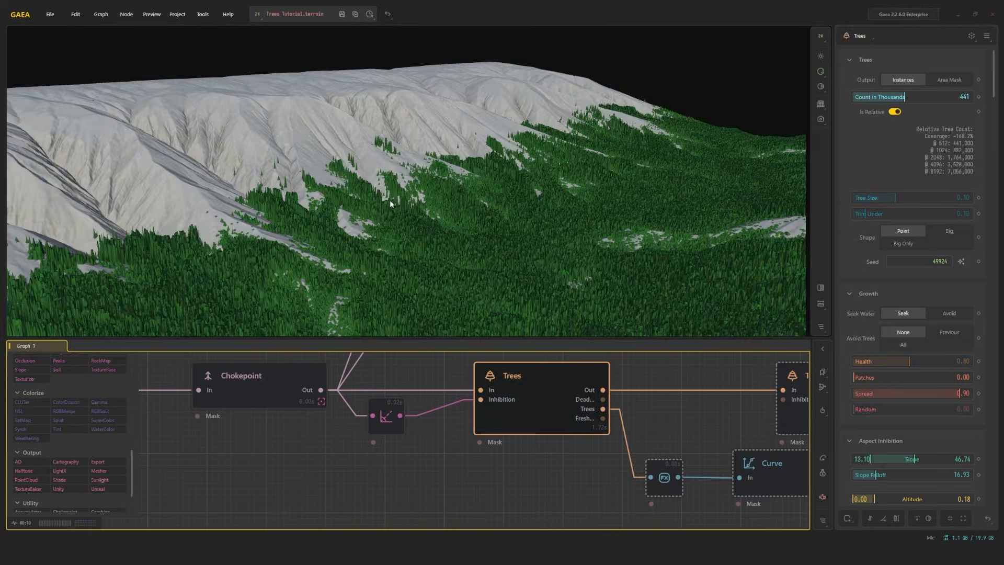
Disconnect the Slope node from the Trees node's Inhibition input to compare tree coverage, and reconnect it.
left_click(456, 403)
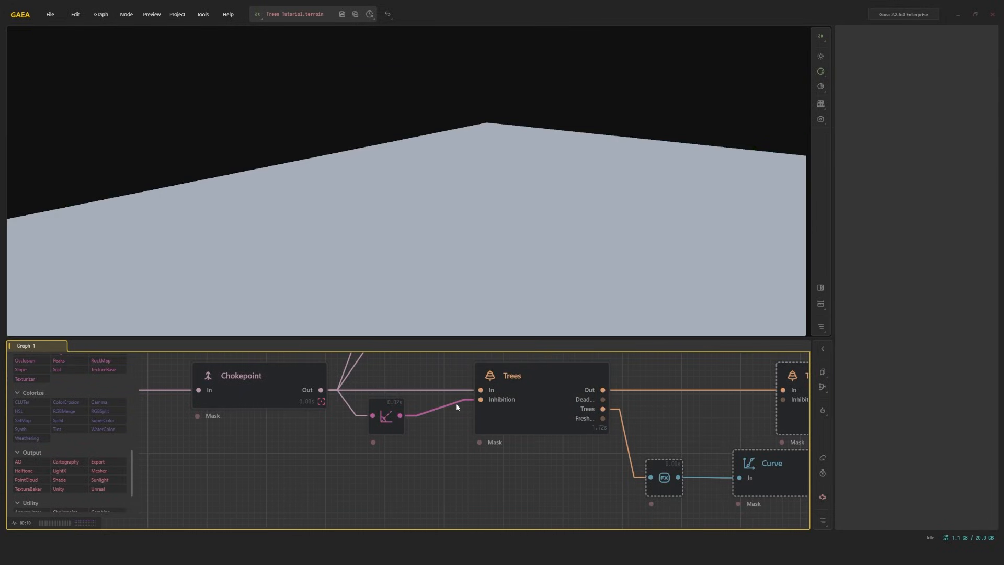
key("Delete")
left_click(541, 402)
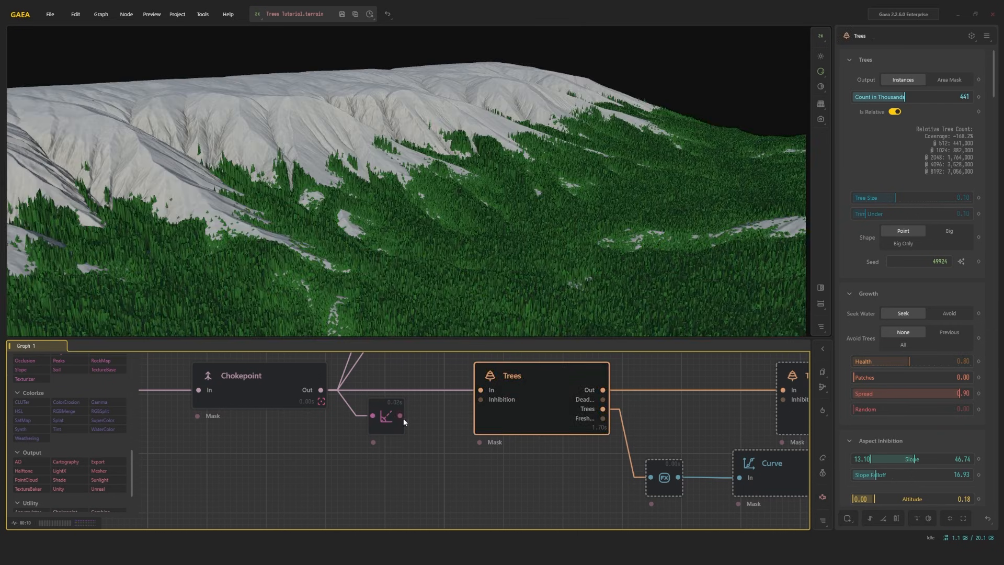
left_click_drag(399, 416, 479, 399)
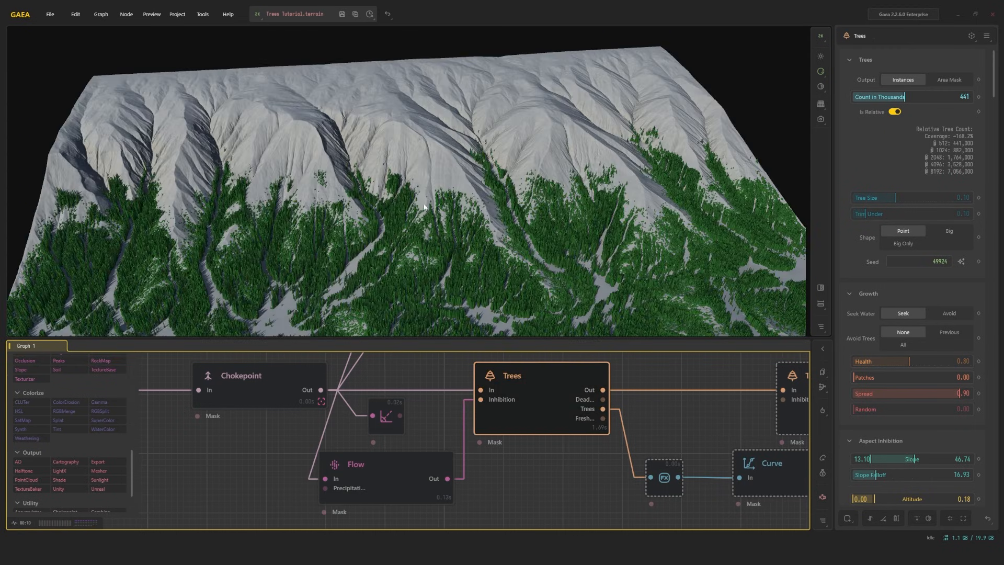
Collapse the Flow node, align it beneath the Slope node, and preview the tree coverage it inhibits.
left_click_drag(418, 234, 441, 167)
scroll(440, 212, "up", 3)
scroll(464, 244, "down", 2)
scroll(439, 172, "up", 3)
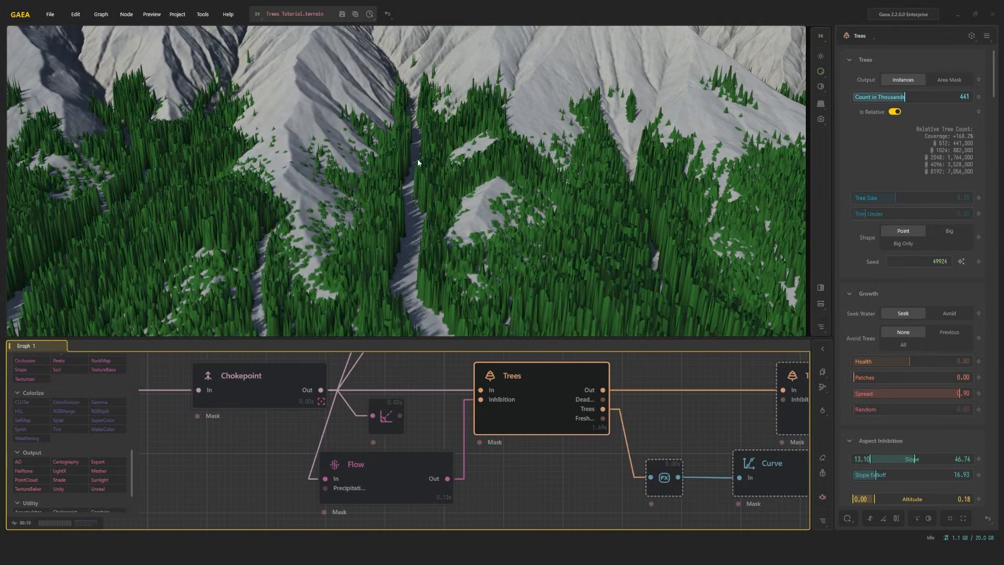
double_click(381, 482)
left_click_drag(341, 460, 400, 466)
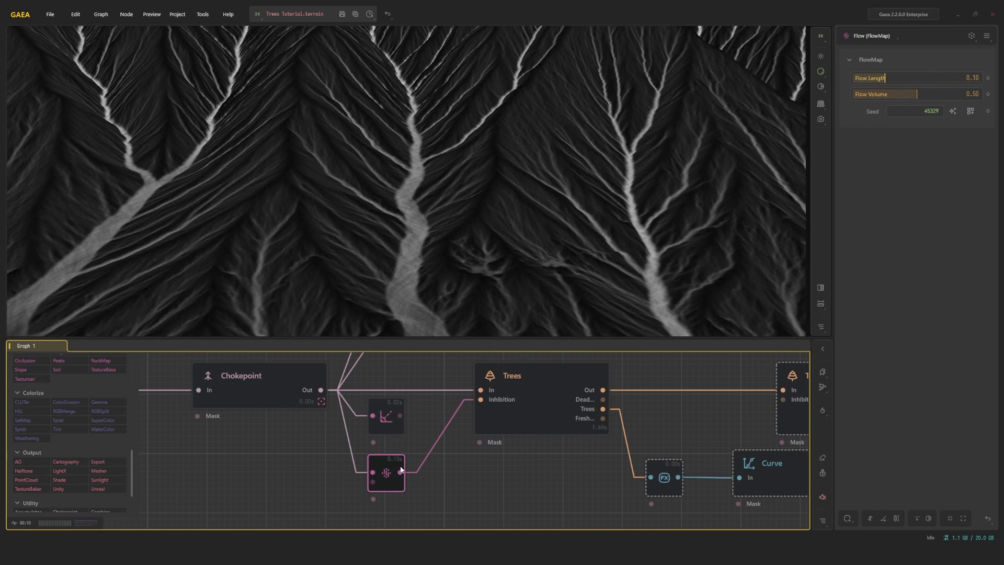
left_click(516, 412)
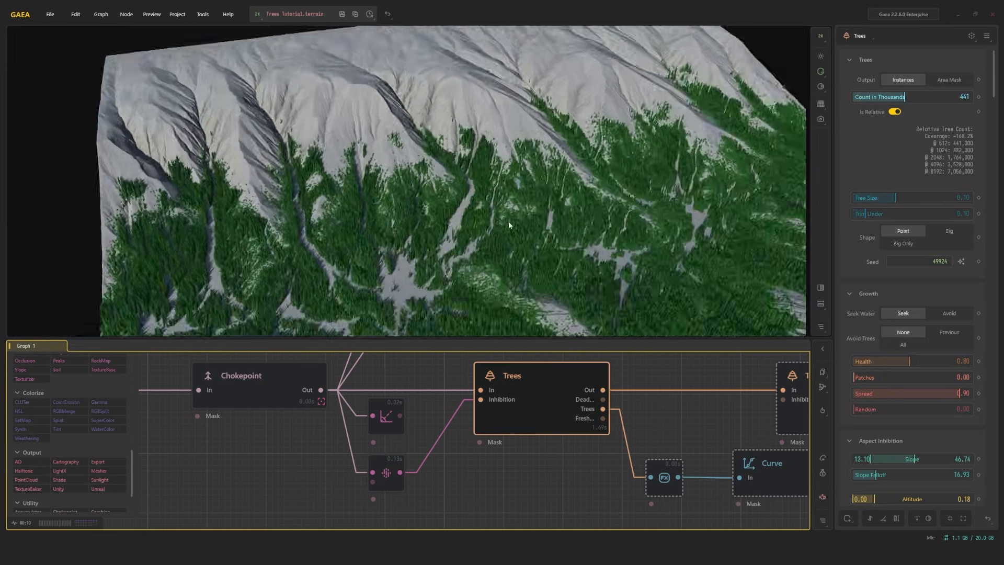
left_click_drag(508, 222, 403, 81)
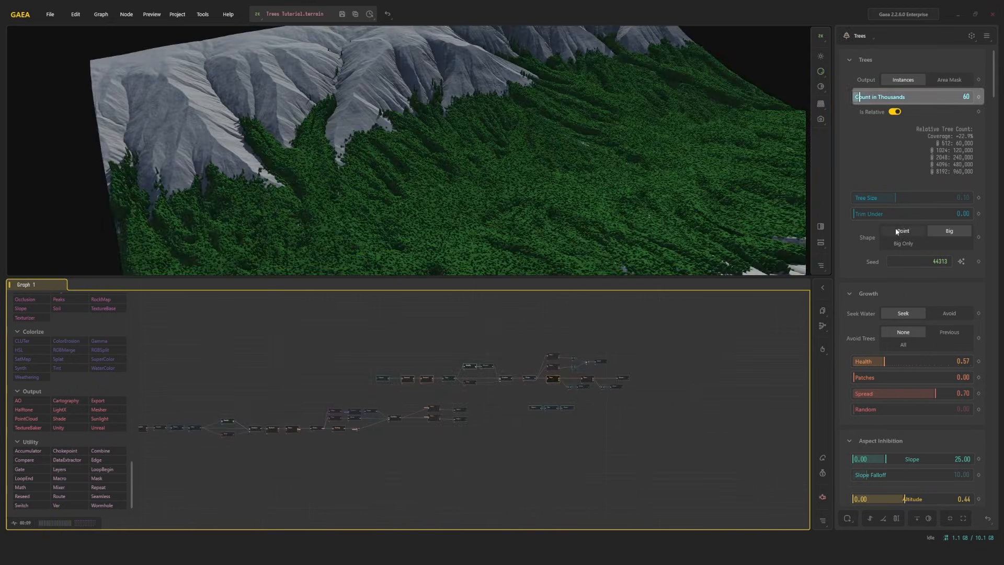
Set the Trees node's shape to Point and its count in thousands to 500.
left_click(899, 232)
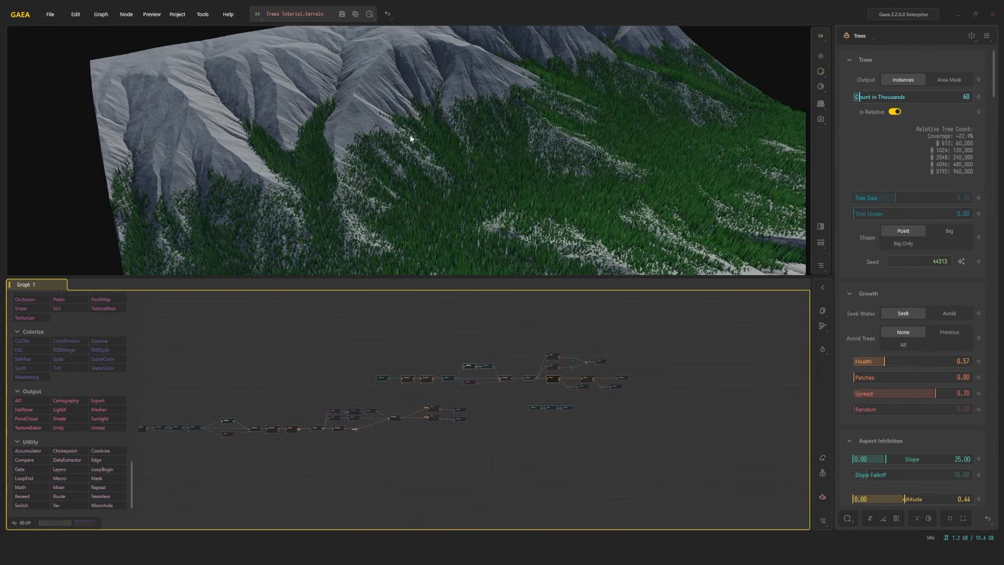
left_click_drag(871, 97, 892, 96)
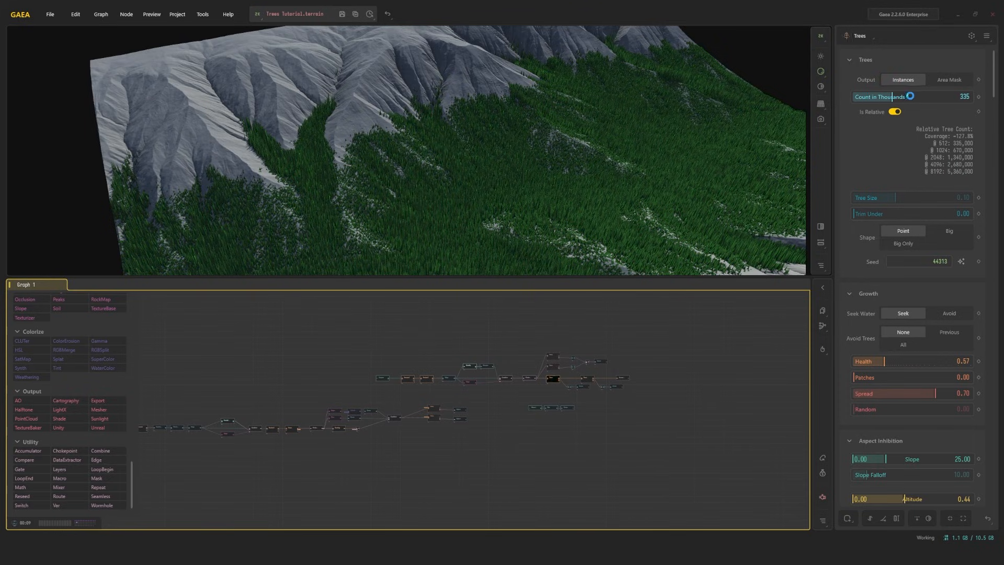
double_click(936, 93)
type("500")
key("Return")
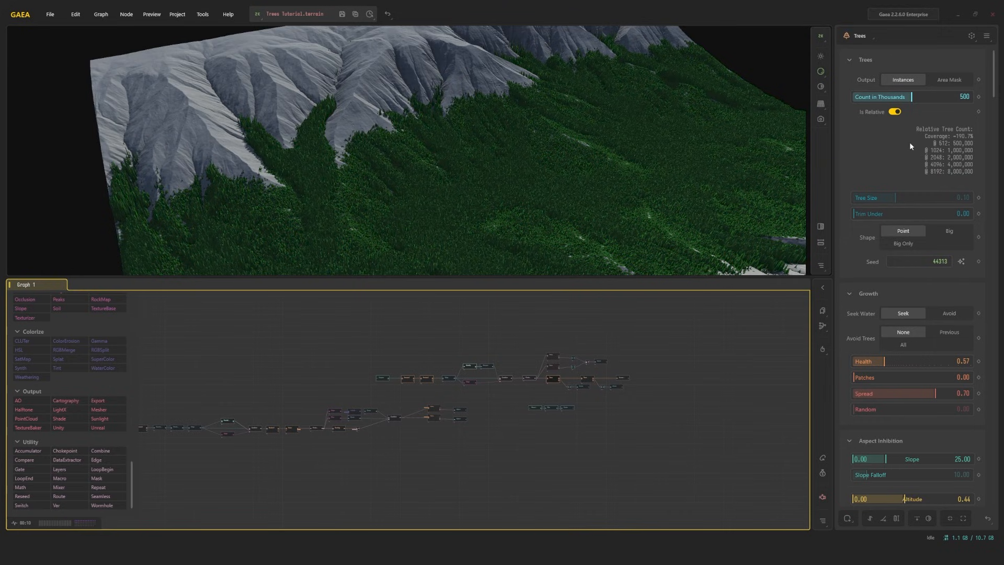
Turn Is Relative off for the tree count and back on.
left_click(894, 112)
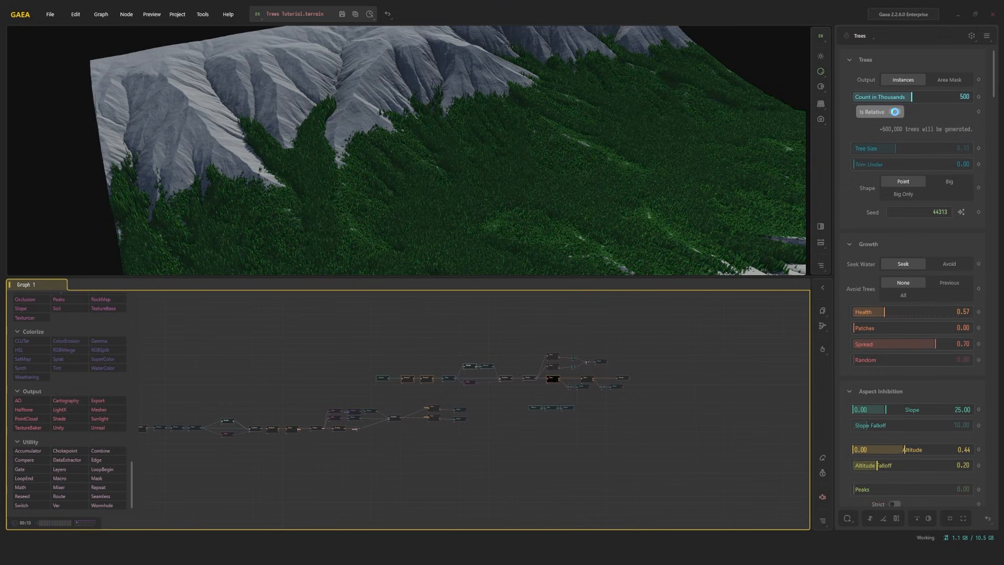
left_click(894, 112)
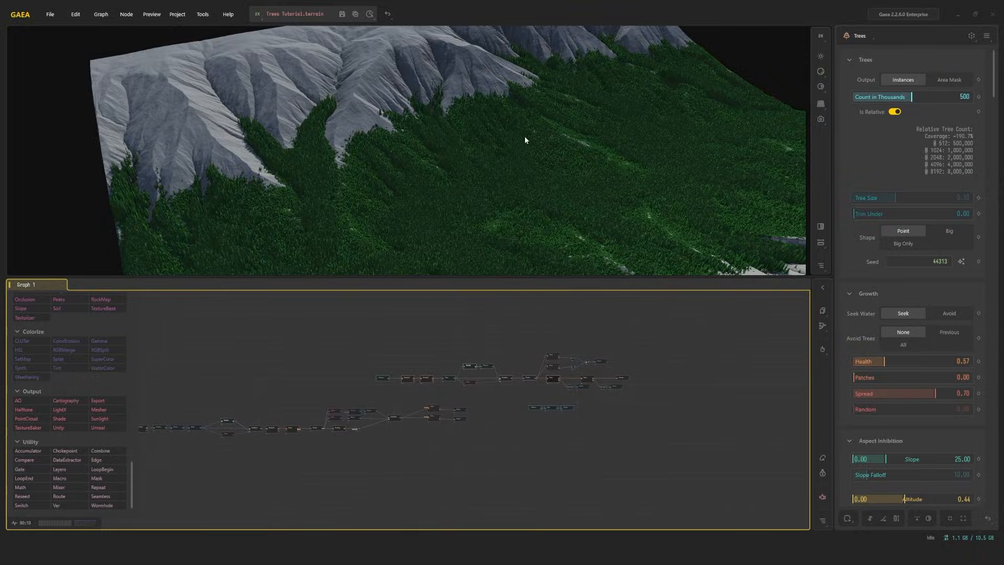
Try a Tree Size of 0.39 on a close-up of the forest and restore it to 0.1.
scroll(525, 137, "up", 5)
left_click_drag(525, 137, 555, 107)
left_click(937, 197)
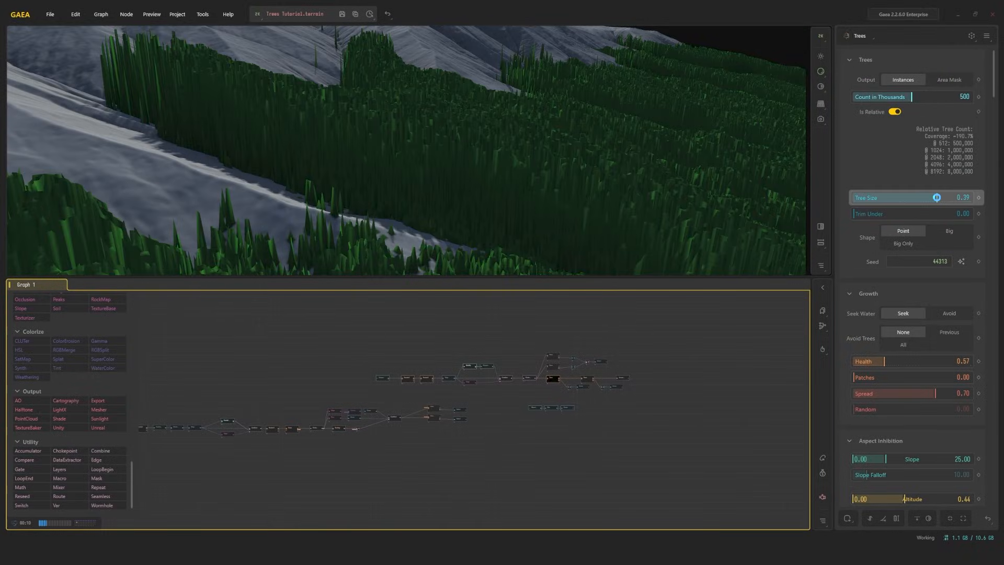
double_click(953, 200)
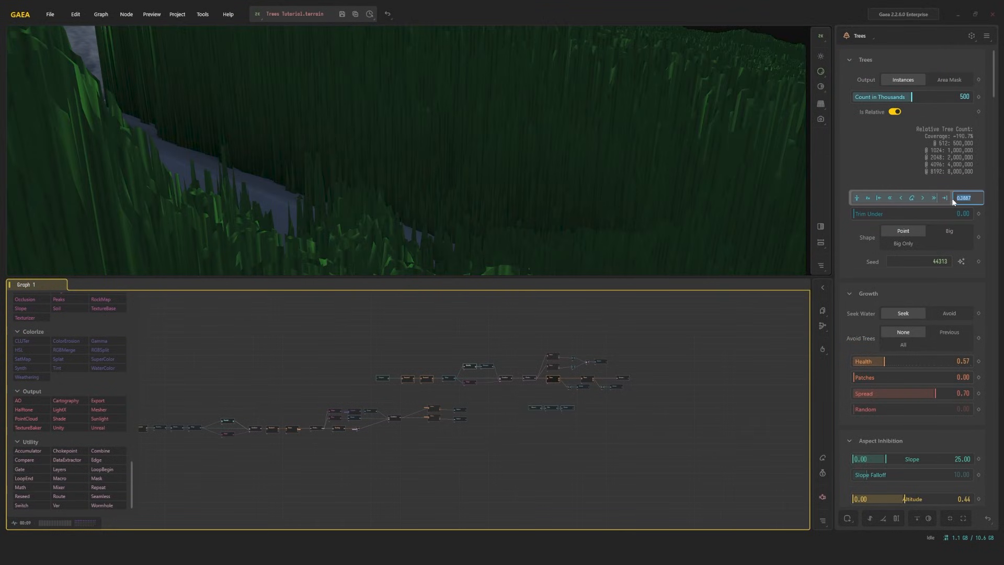
type("0.1")
key("Return")
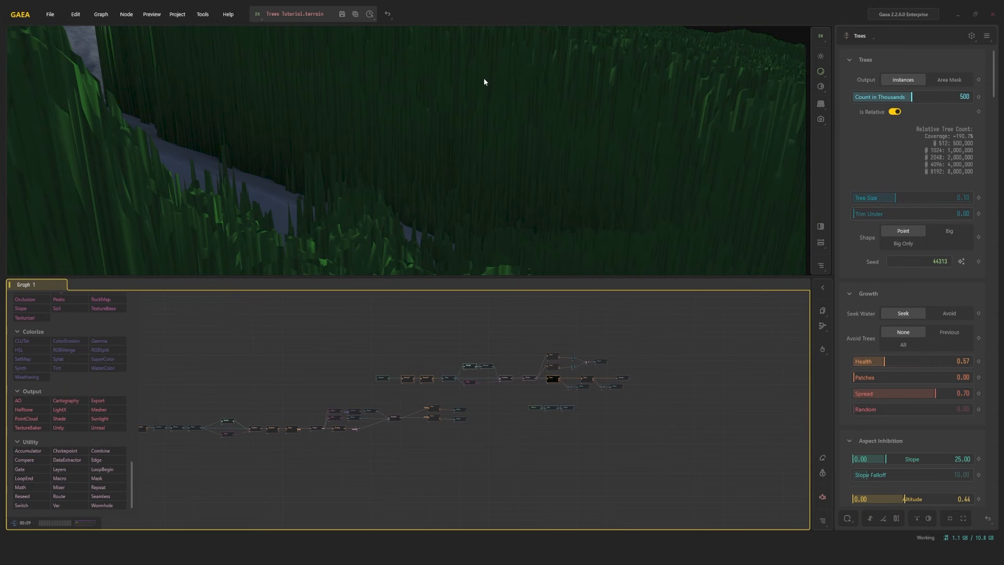
left_click_drag(382, 173, 413, 181, "alt")
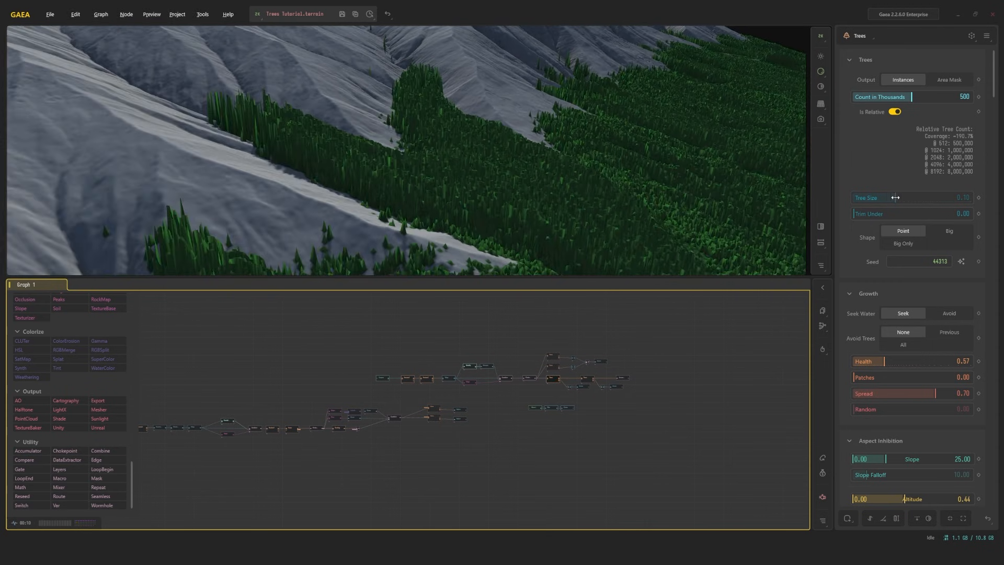
left_click_drag(895, 198, 902, 197)
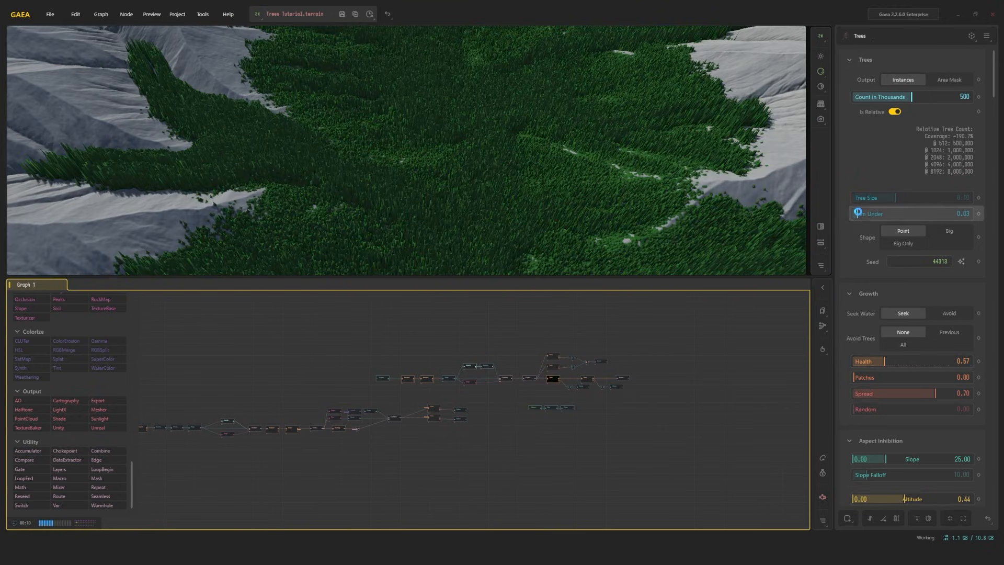
Try Trim Under at 0.15 on the Trees node and reset it to 0.
mouse_move(858, 212)
left_mouse_down()
mouse_move(868, 213)
mouse_move(853, 214)
left_mouse_up()
double_click(961, 215)
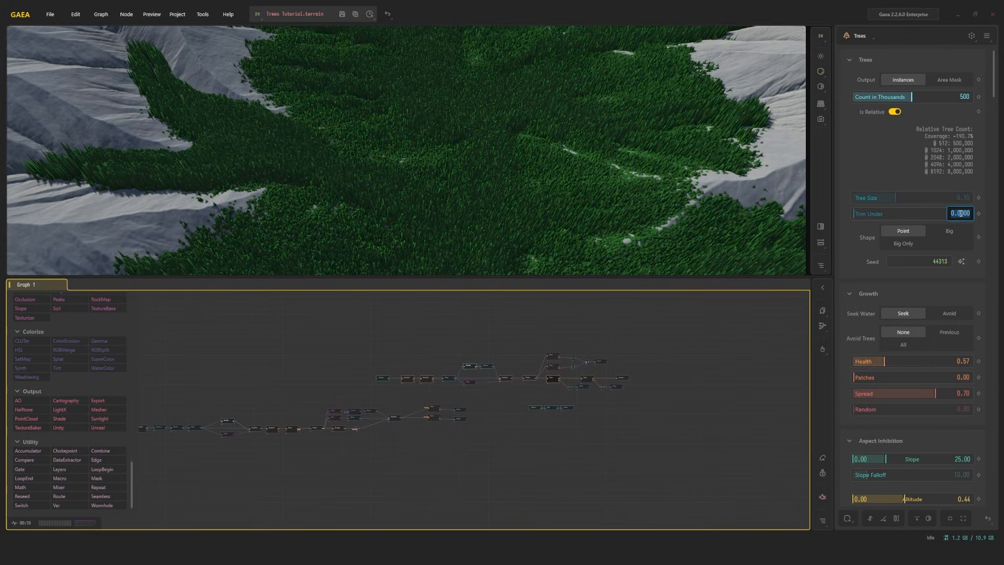
type(".")
double_click(948, 215)
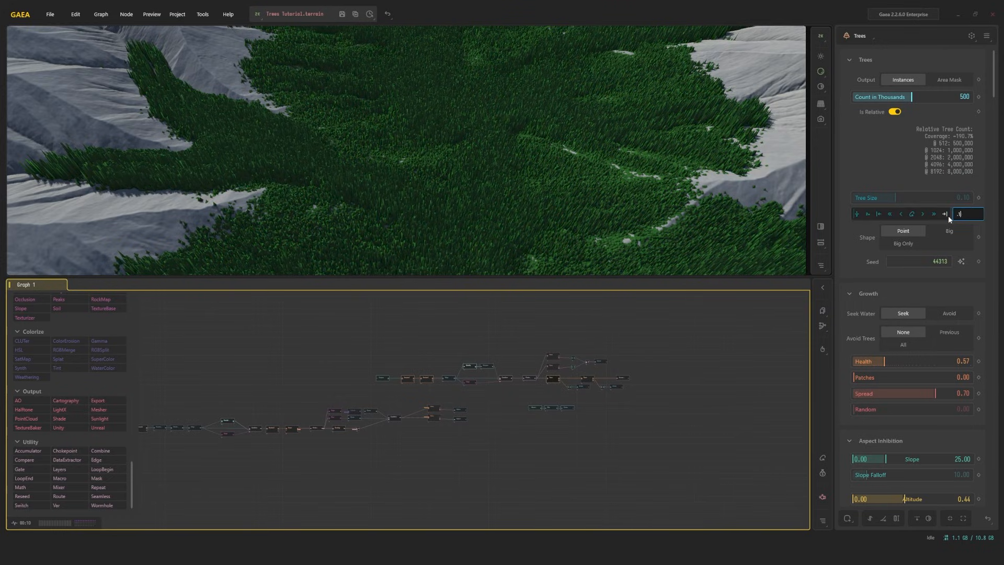
type(".15")
key("Return")
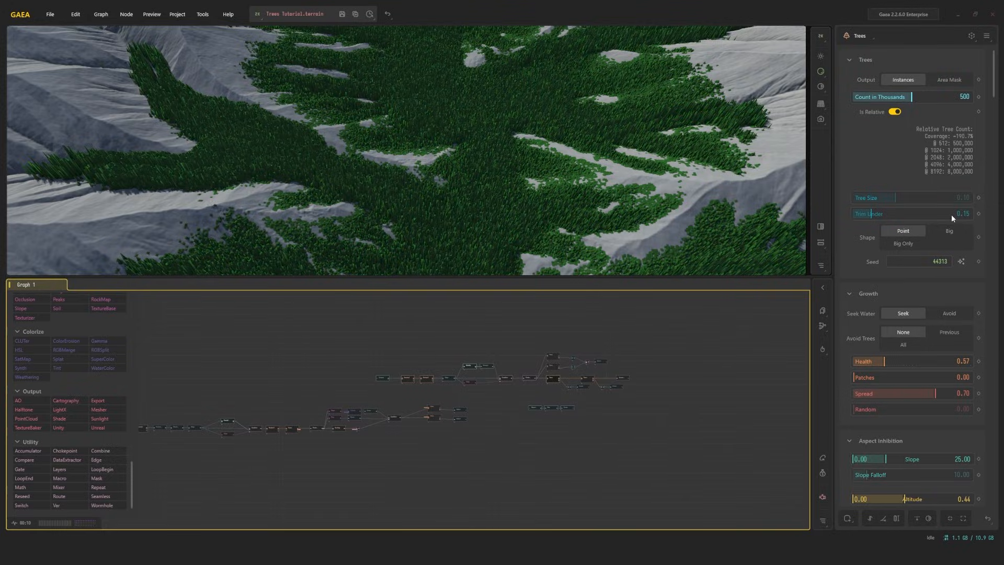
double_click(961, 213)
type("0")
key("Return")
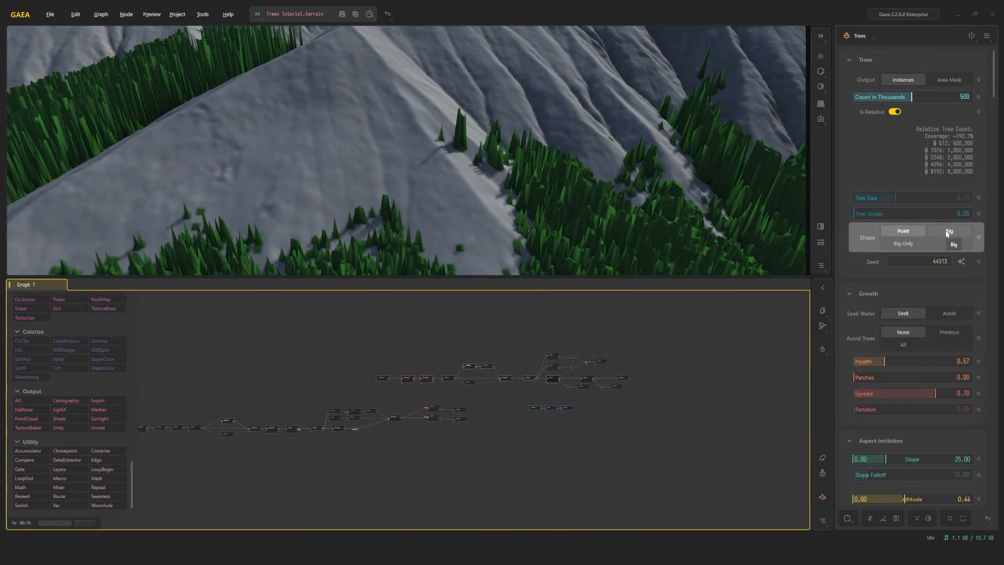
Try the Big and Big Only tree shapes and return the shape to Point.
left_click(946, 232)
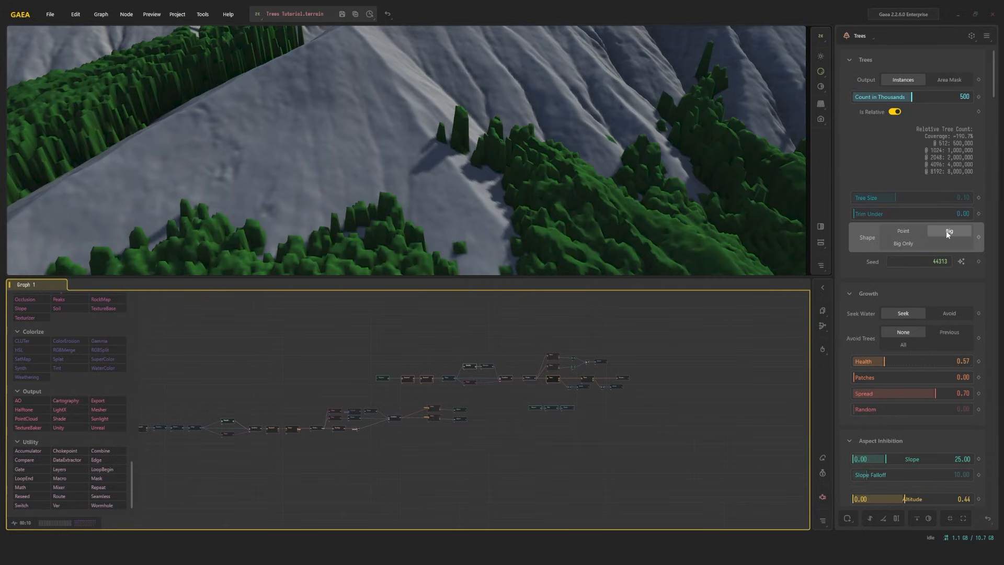
left_click(911, 245)
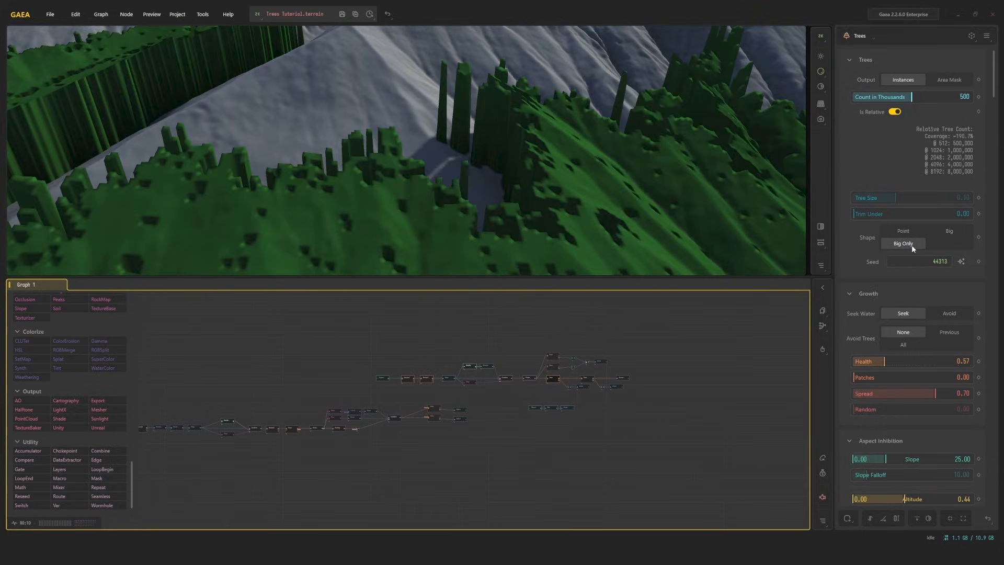
left_click(905, 231)
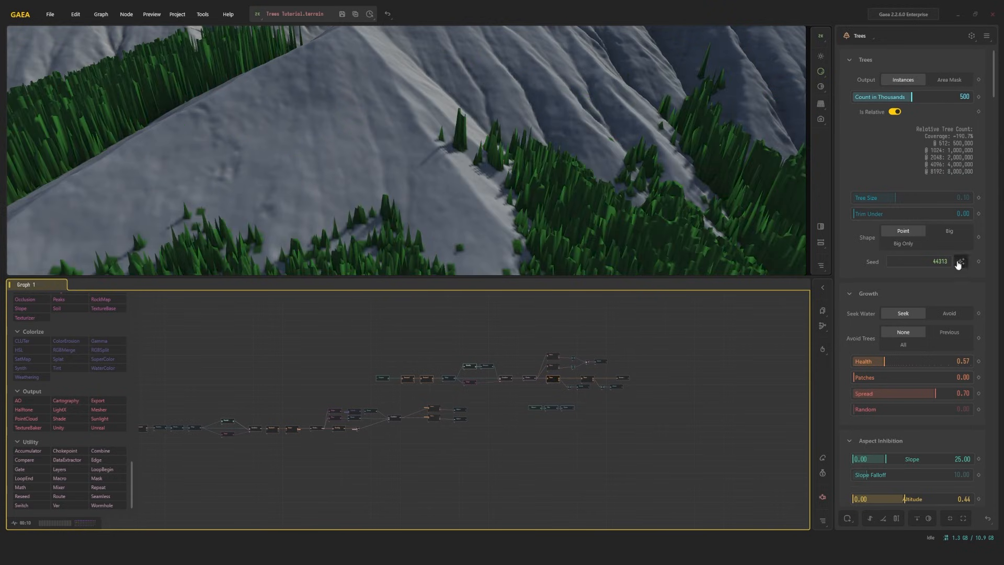
Randomize the Trees node's seed to get a different tree distribution.
scroll(527, 219, "down", 5)
mouse_move(526, 219)
left_mouse_down()
mouse_move(570, 235)
mouse_move(516, 209)
left_mouse_up()
scroll(517, 210, "up", 3)
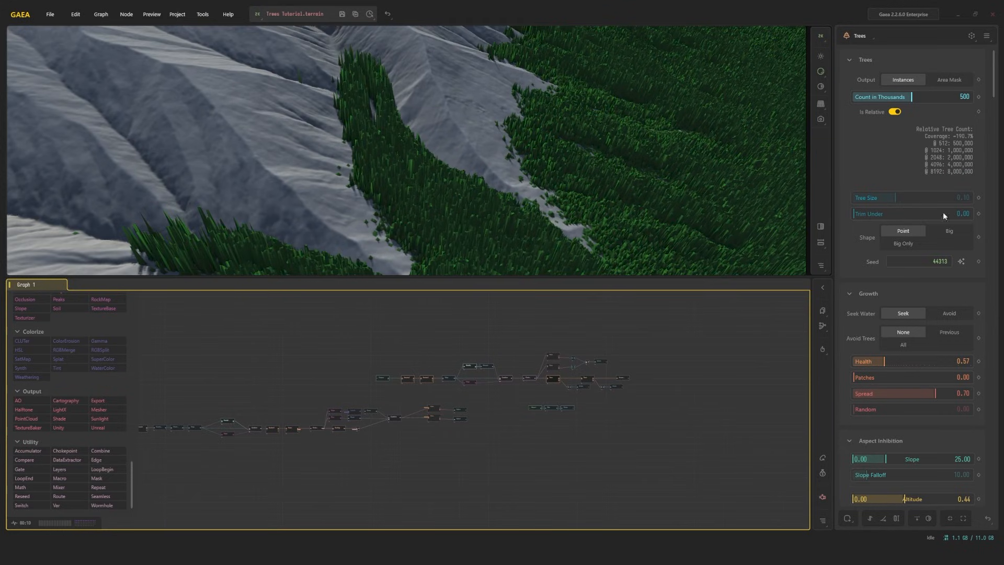
left_click(960, 262)
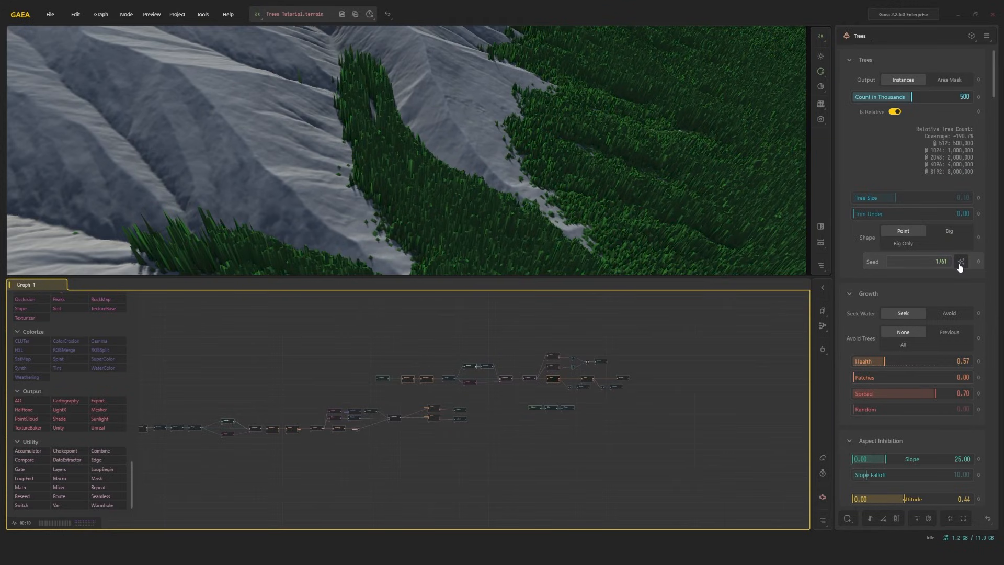
Randomize the first Trees node's seed again and try the Avoid option for Seek Water.
left_click(960, 262)
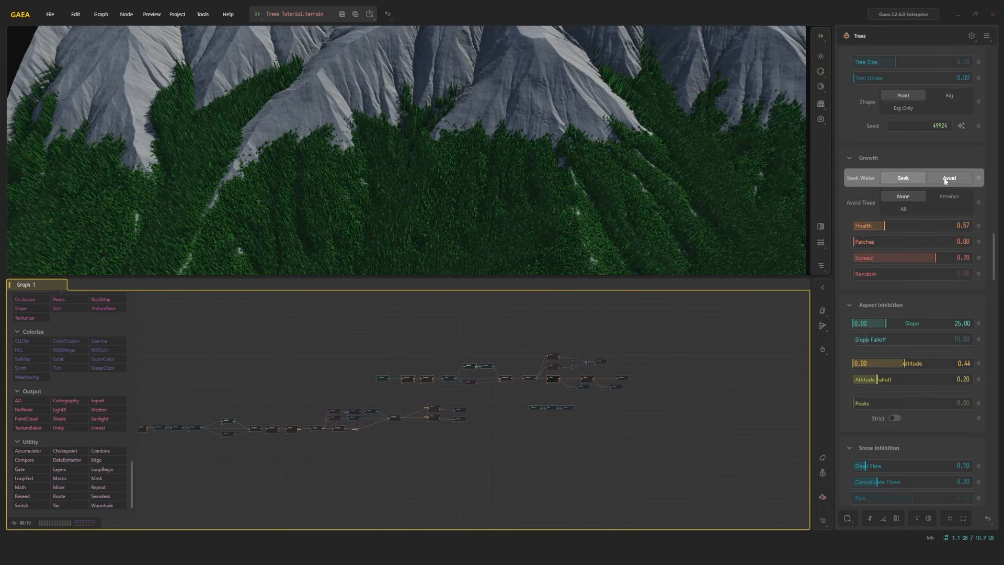
left_click(944, 179)
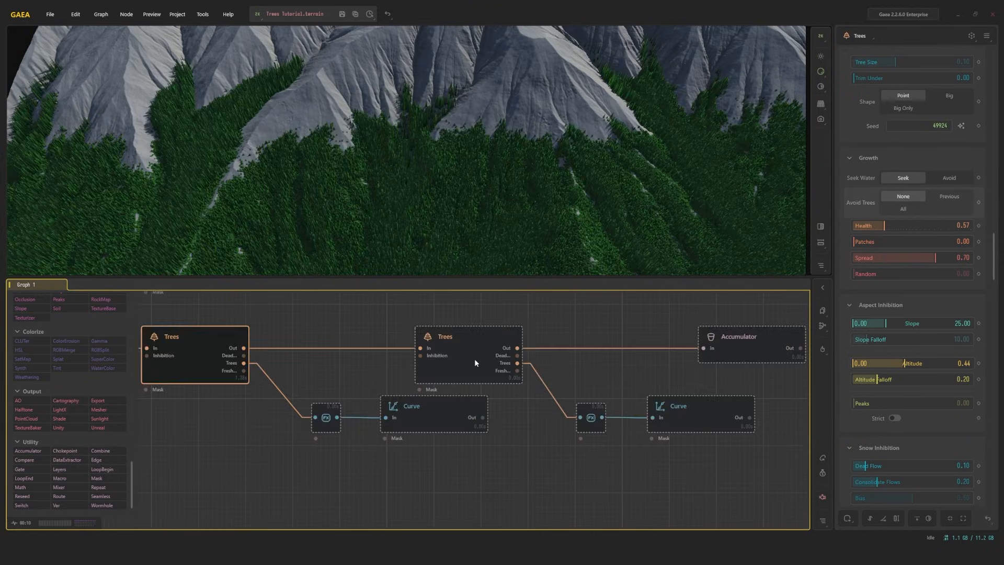
Try the All and None options for Avoid Trees on the second Trees node and restore Previous.
left_click(475, 359)
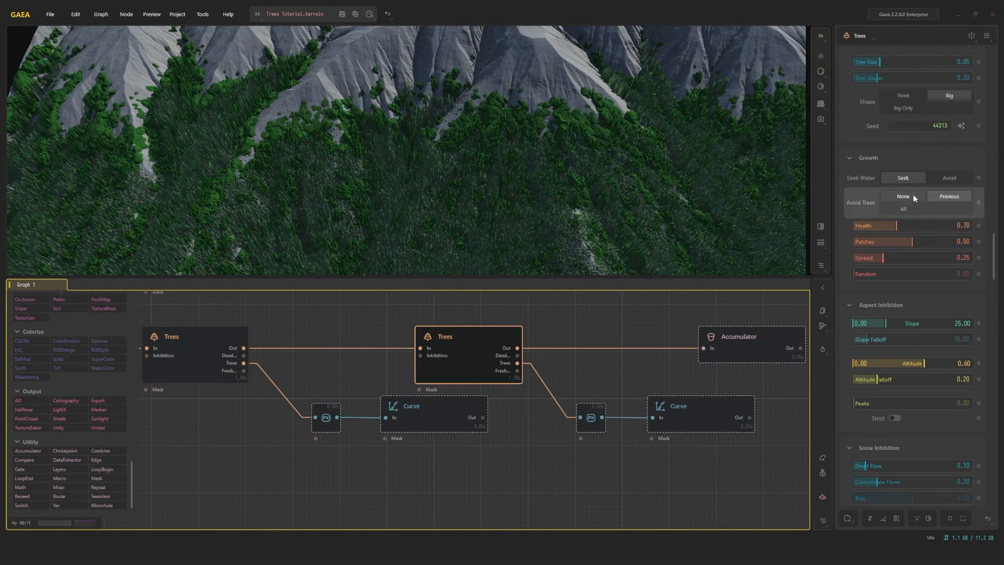
left_click(910, 208)
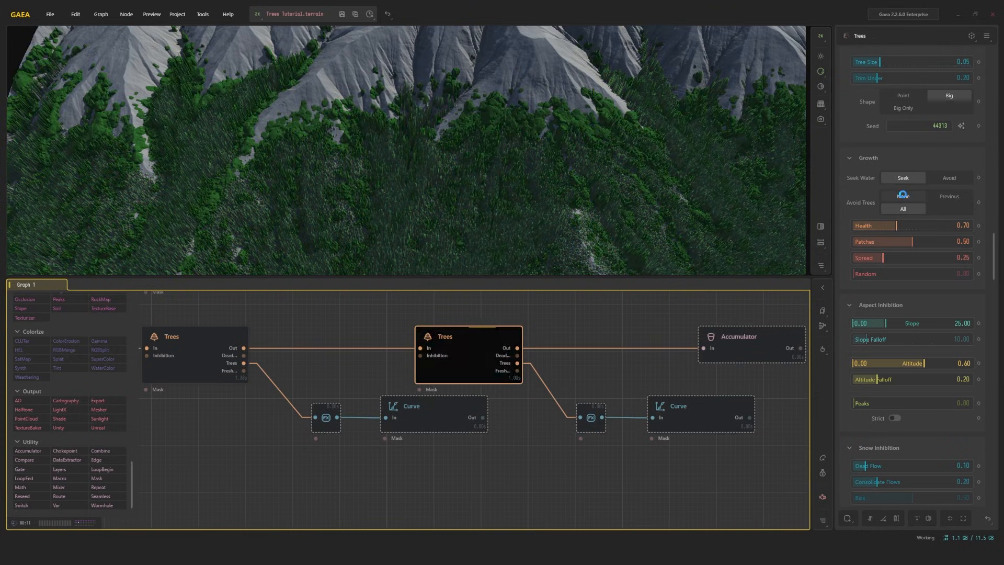
left_click(903, 195)
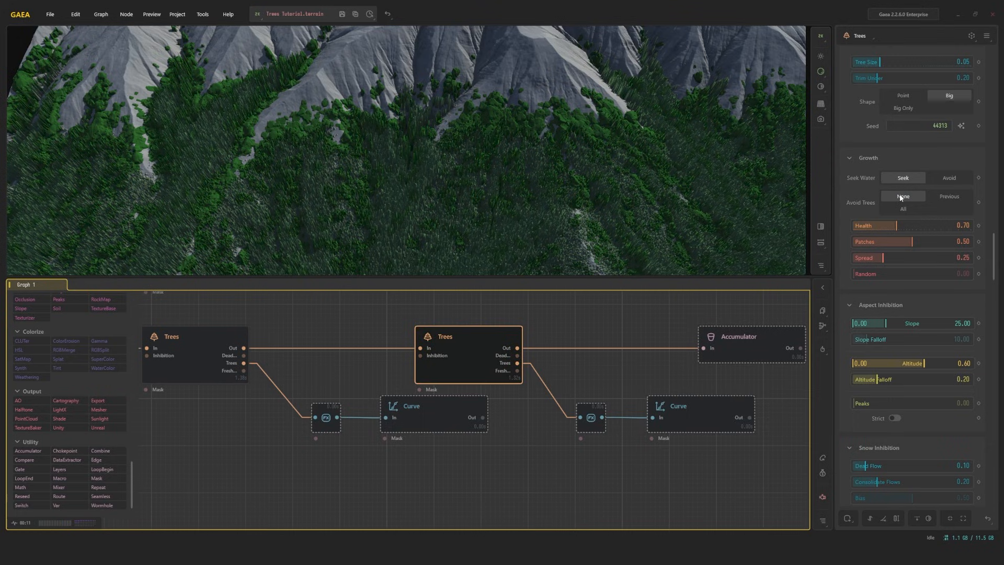
left_click(947, 197)
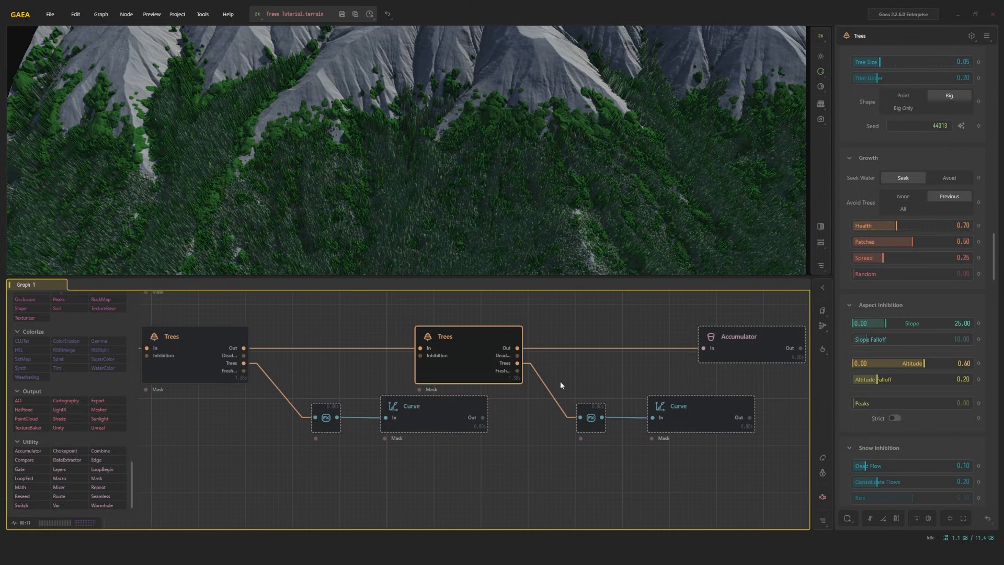
Try different Health values on the first Trees node, including 0.55, 0.06, 0.99 and 0.86.
left_click(202, 336)
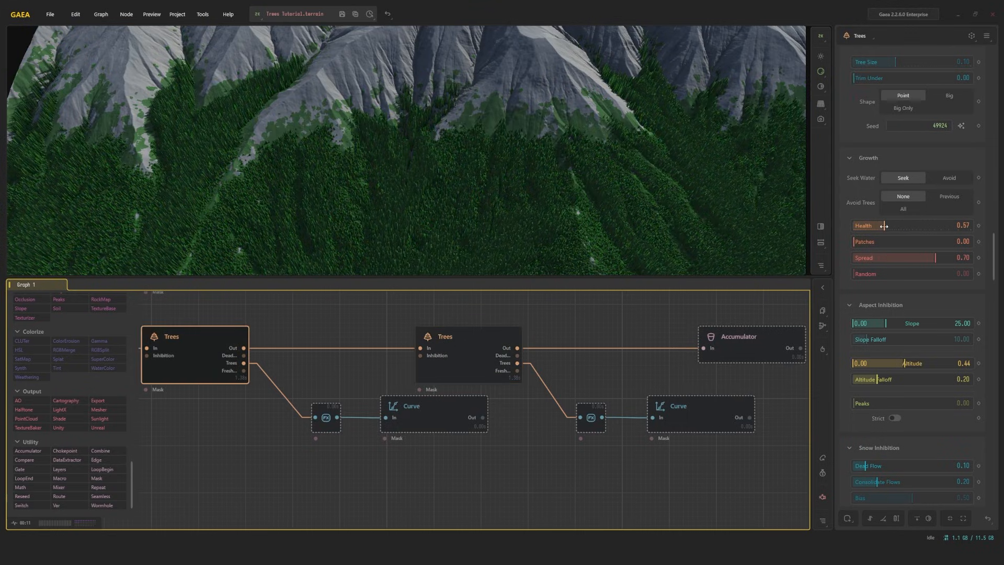
left_click_drag(883, 226, 882, 226)
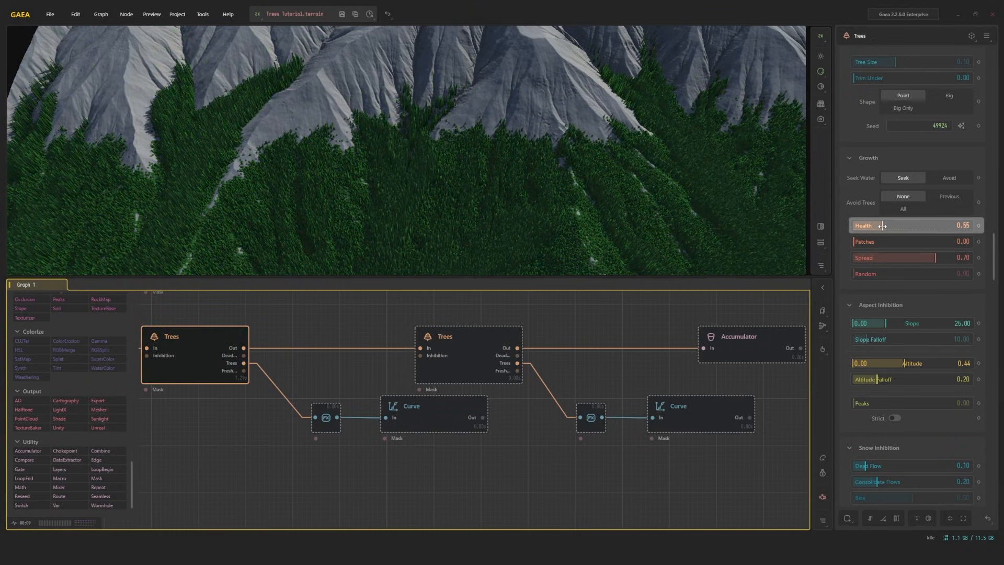
left_click_drag(882, 226, 856, 226)
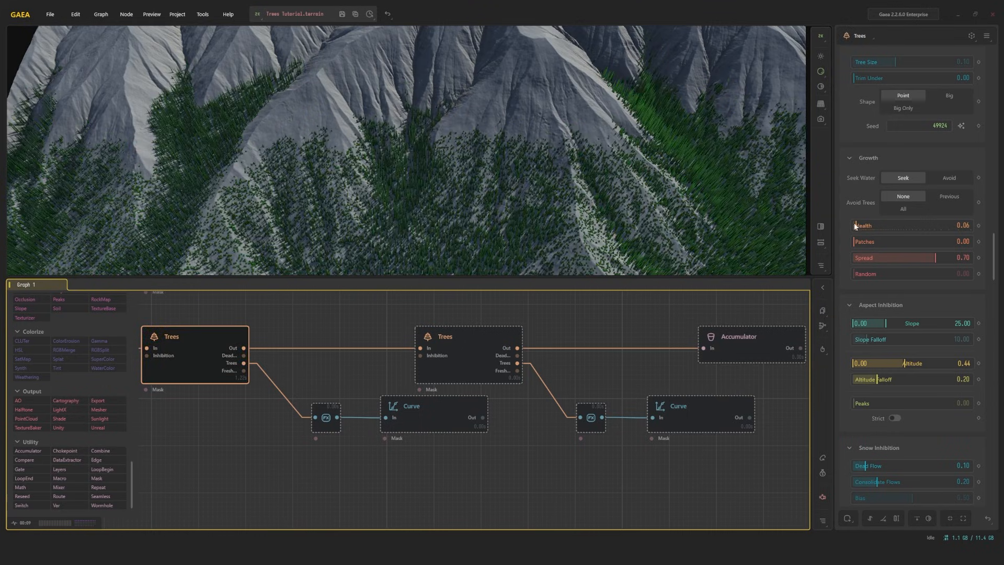
mouse_move(892, 226)
left_mouse_down()
mouse_move(881, 226)
mouse_move(939, 225)
left_mouse_up()
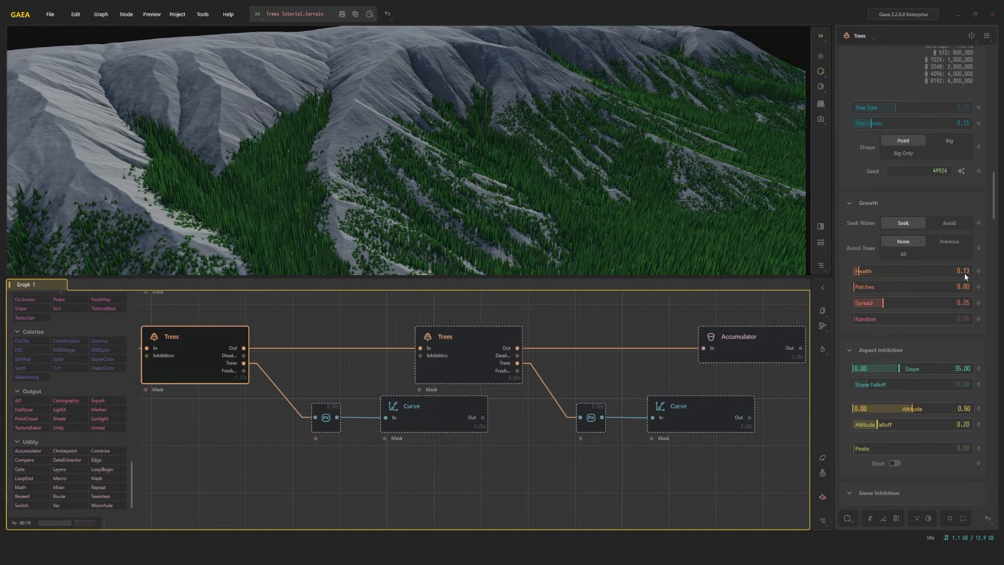
left_click_drag(928, 270, 936, 270)
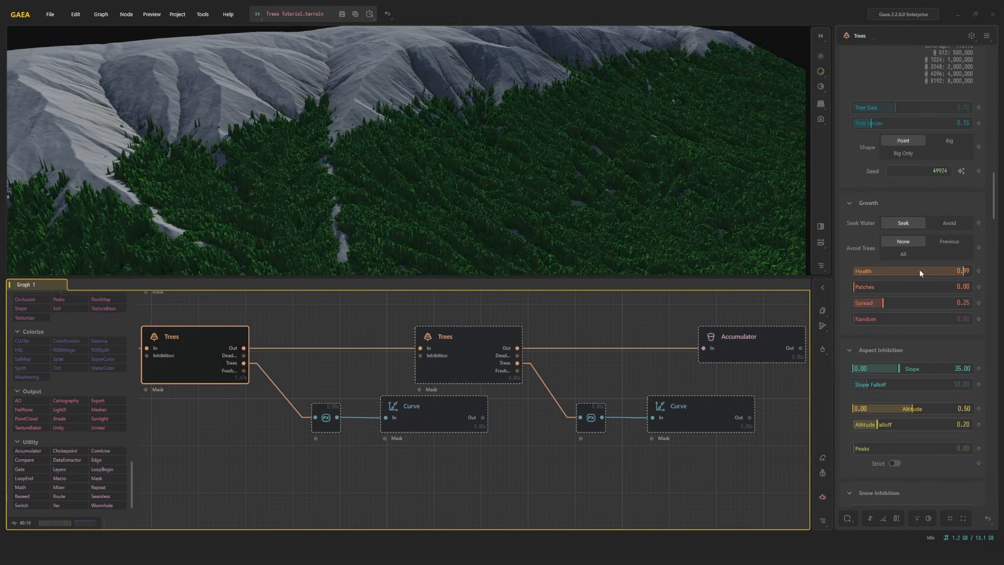
Set Trim Under to 0.1 and Health to 0.8 on the first Trees node.
scroll(600, 170, "down", 3)
left_click_drag(629, 191, 655, 174)
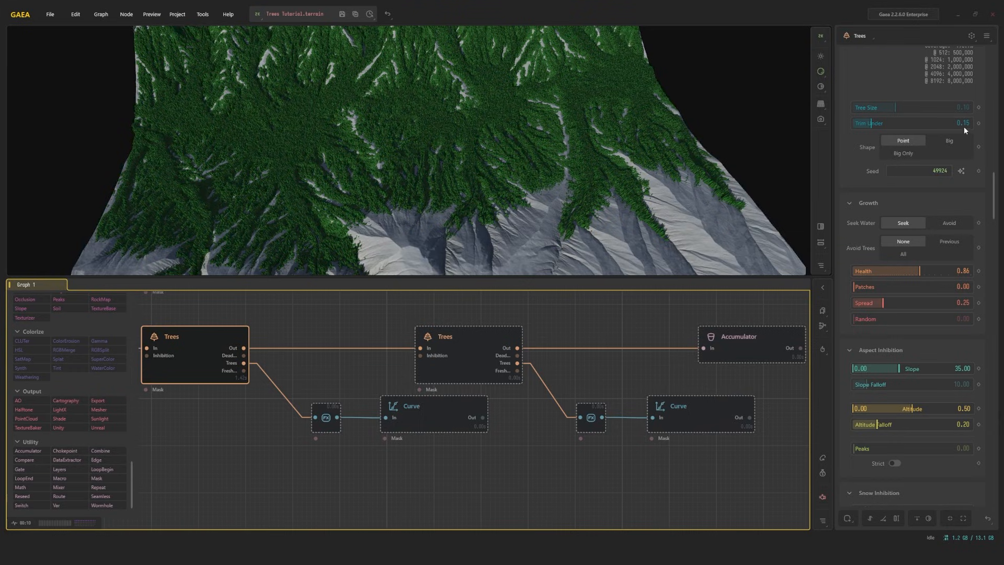
type("0.1")
key("Return")
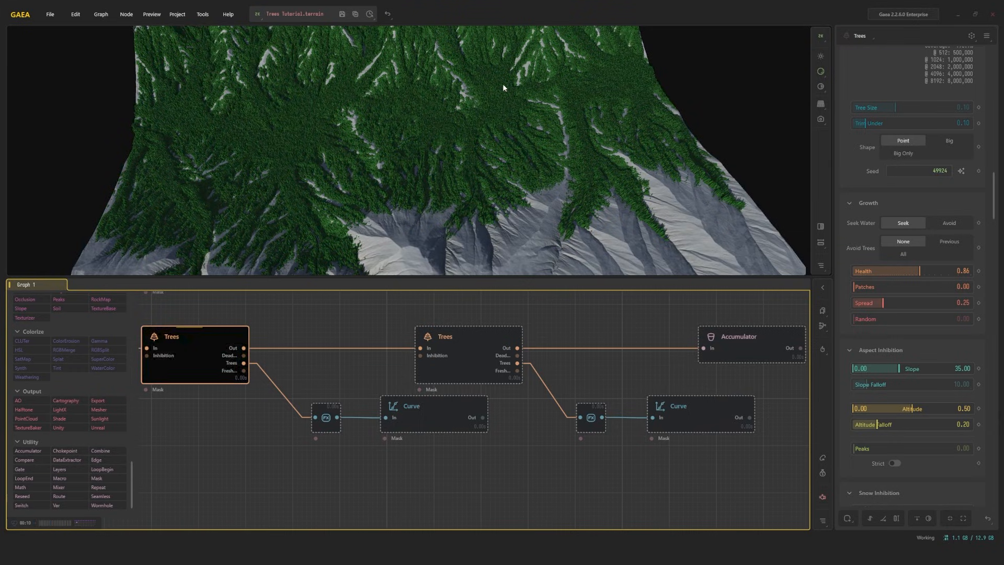
left_click_drag(484, 82, 504, 123)
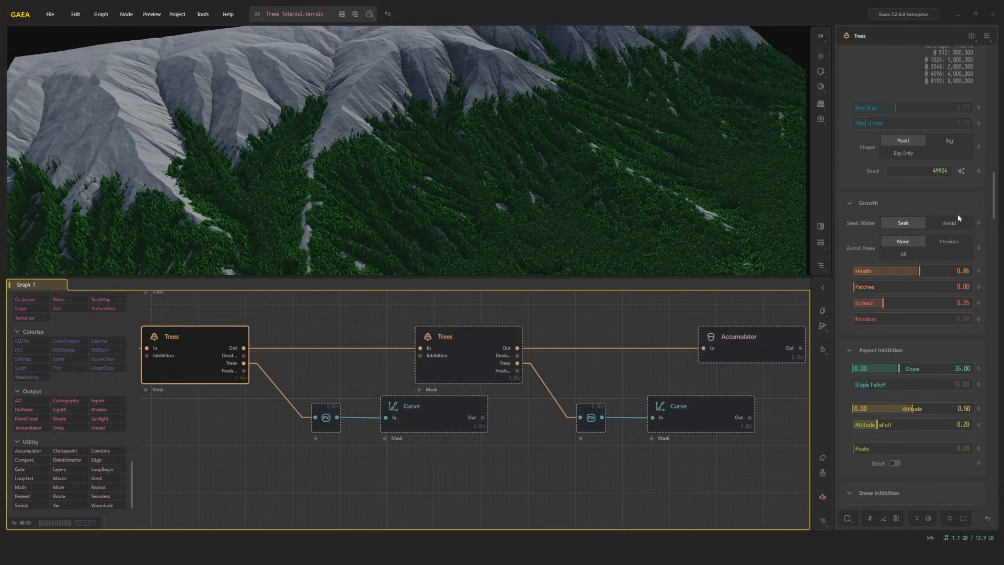
double_click(955, 273)
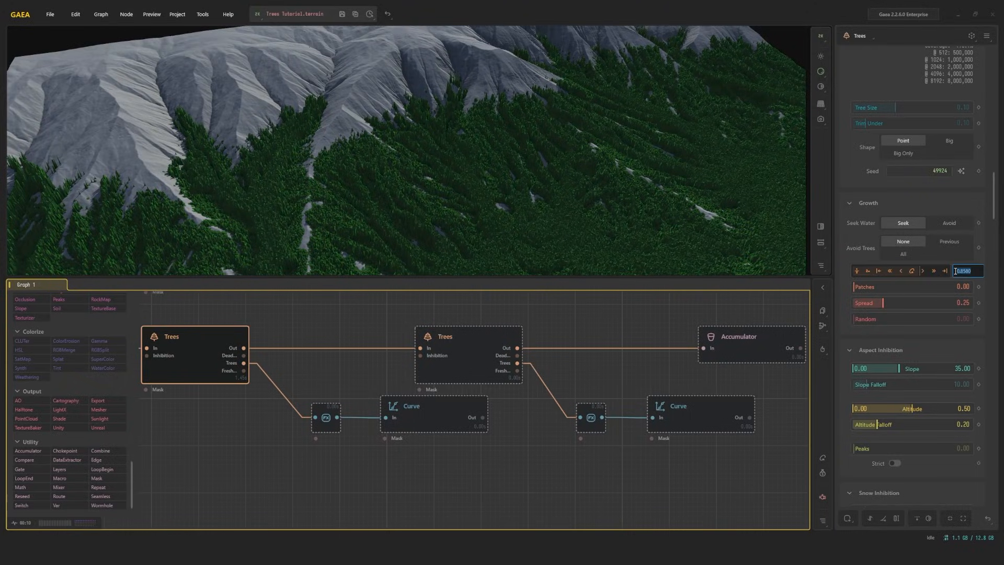
type("0.8")
key("Return")
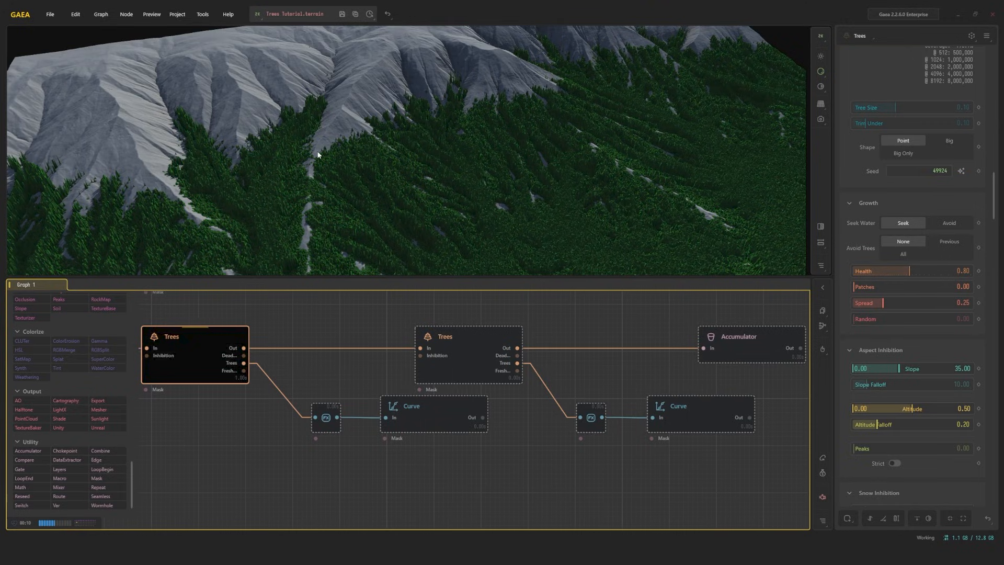
Try increasing Patches values on the first Trees node, including 0.13, 0.27 and 0.73.
left_click(868, 285)
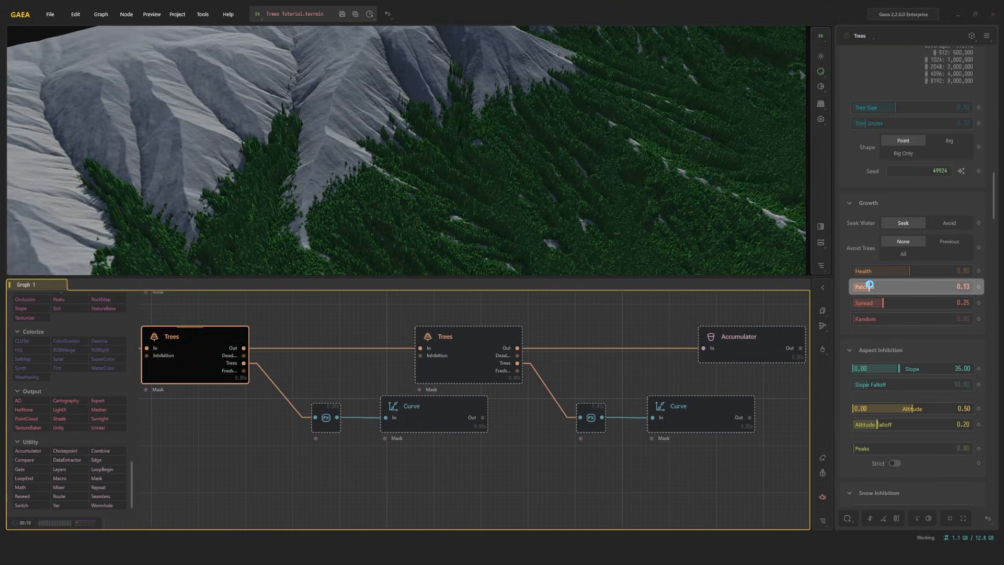
left_click(884, 287)
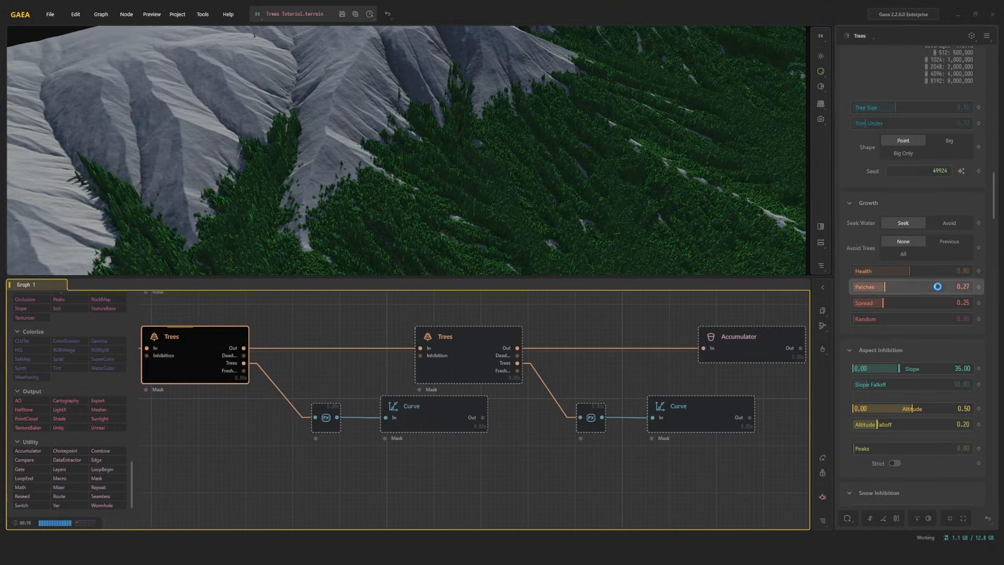
left_click(939, 286)
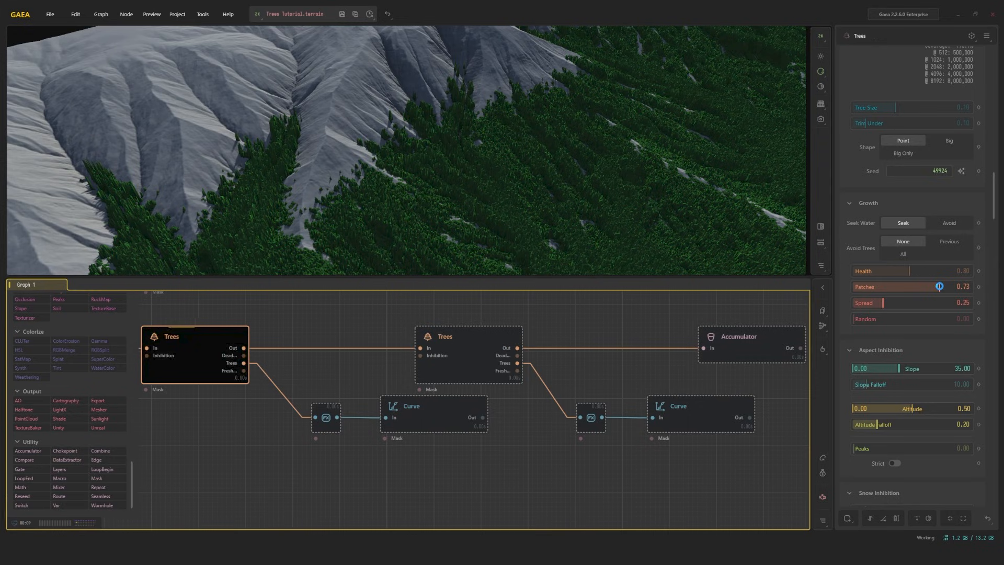
left_click(949, 287)
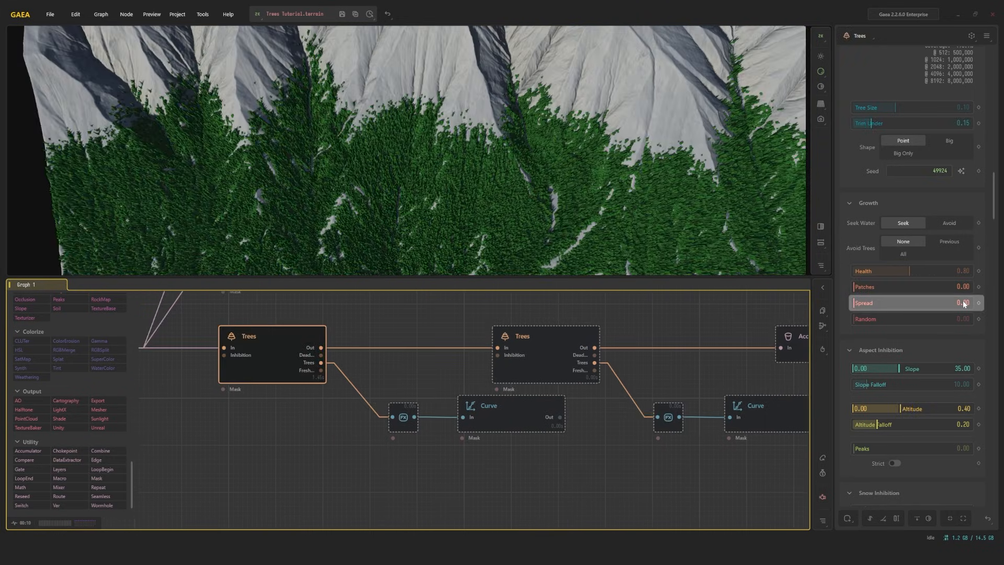
Try Spread values of 0.1, 0.2 and 0.3 on the first Trees node.
type("0.1")
key("Return")
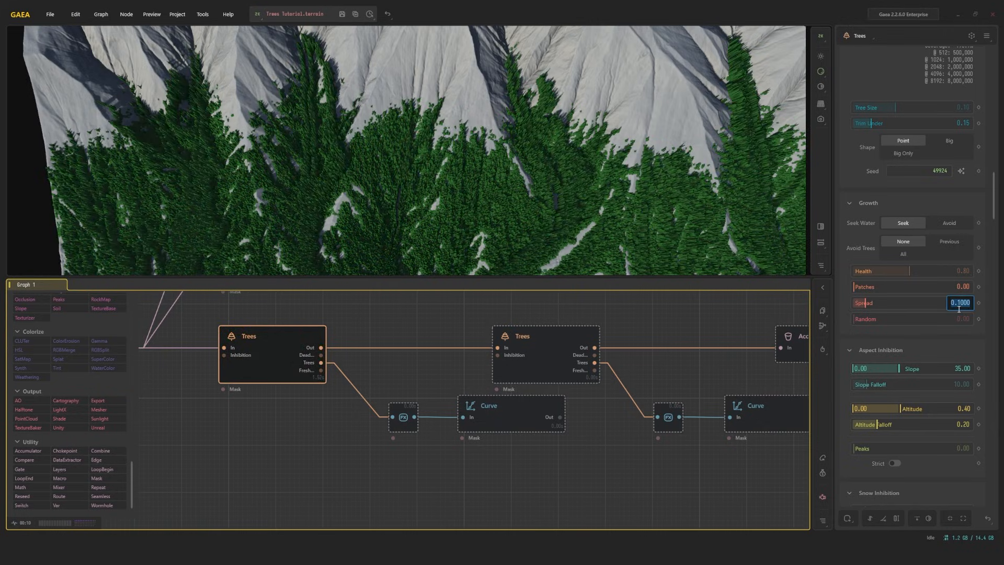
type("0.2")
key("Return")
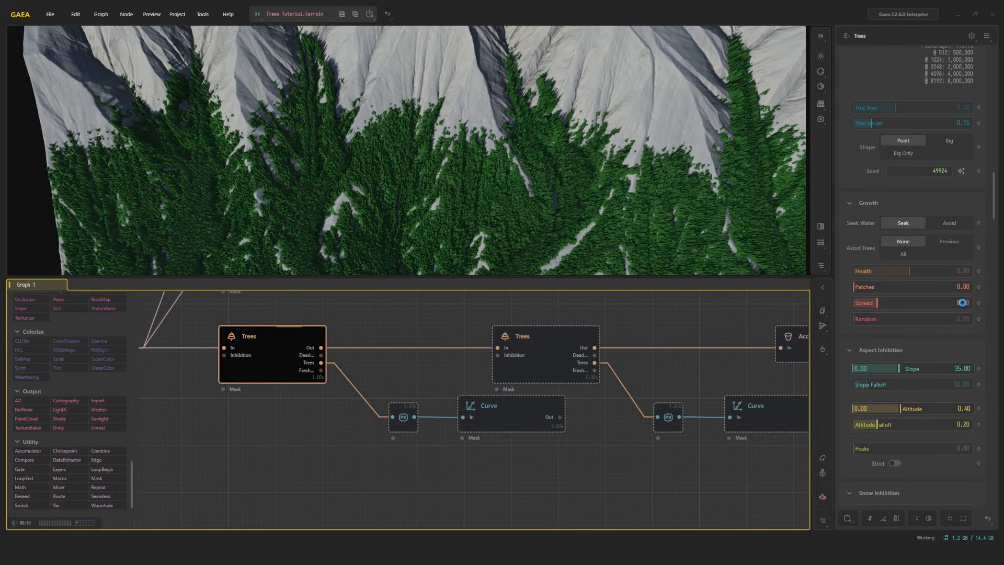
type("0.3")
key("Return")
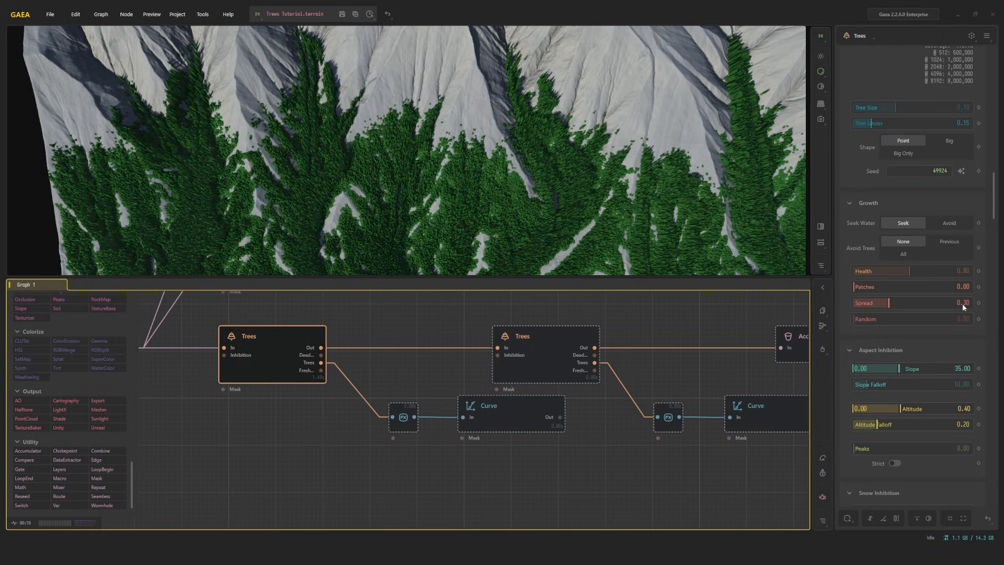
Raise the first Trees node's Spread in increments from 0.4 up to 0.9.
left_click(962, 303)
type("0.4")
key("Return")
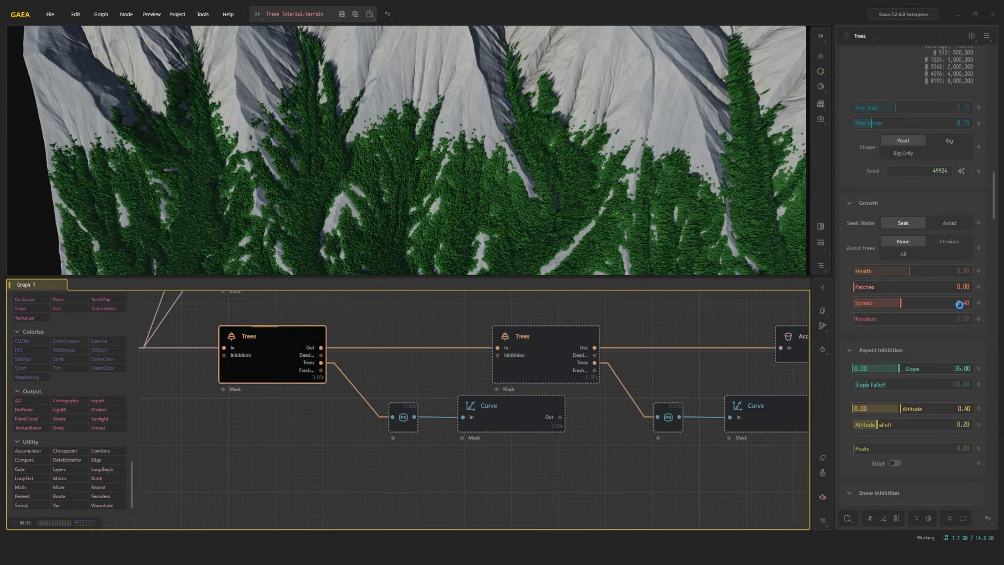
left_click(959, 303)
type("0.5")
key("Return")
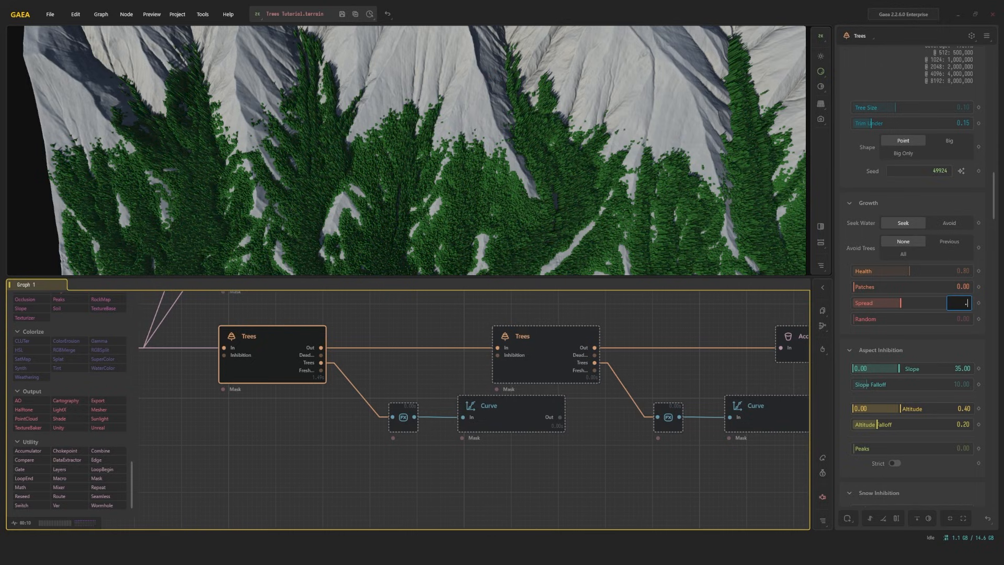
left_click(960, 304)
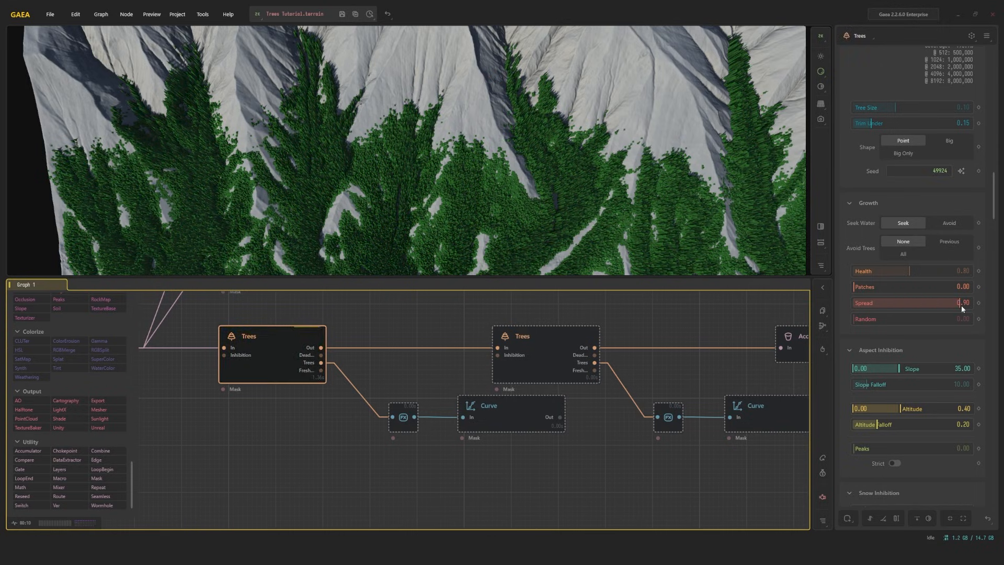
double_click(961, 306)
type("0.5")
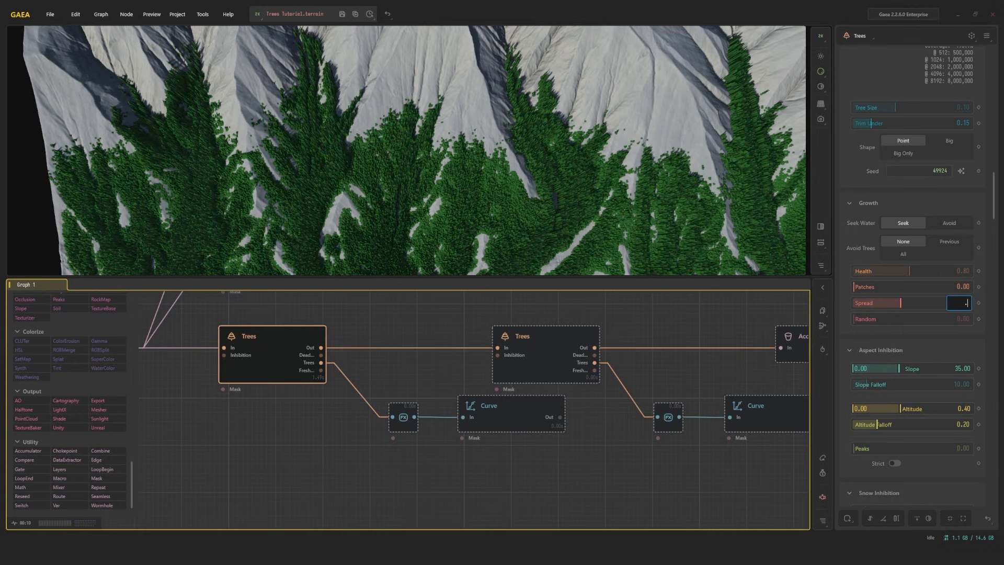
key("Return")
left_click(960, 304)
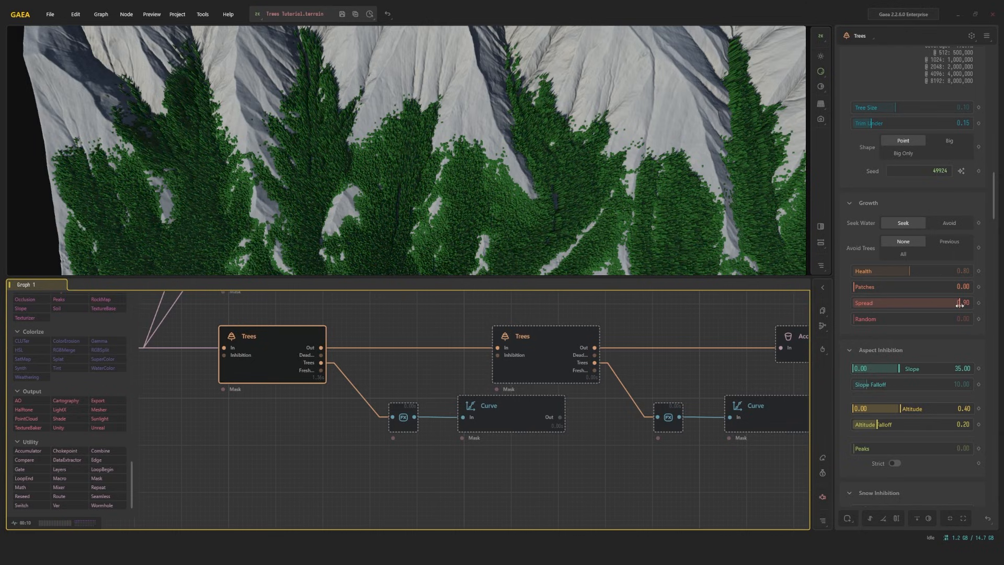
Try maximum Slope values of 17.68 and 65.60 in Aspect Inhibition, with Strict turned on.
left_click_drag(632, 177, 597, 159)
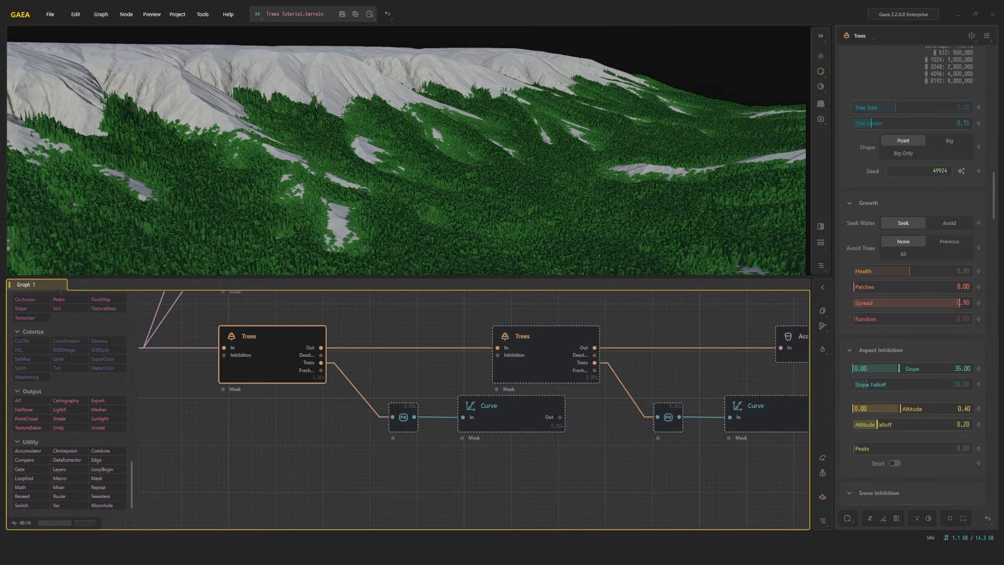
left_click_drag(333, 180, 652, 233)
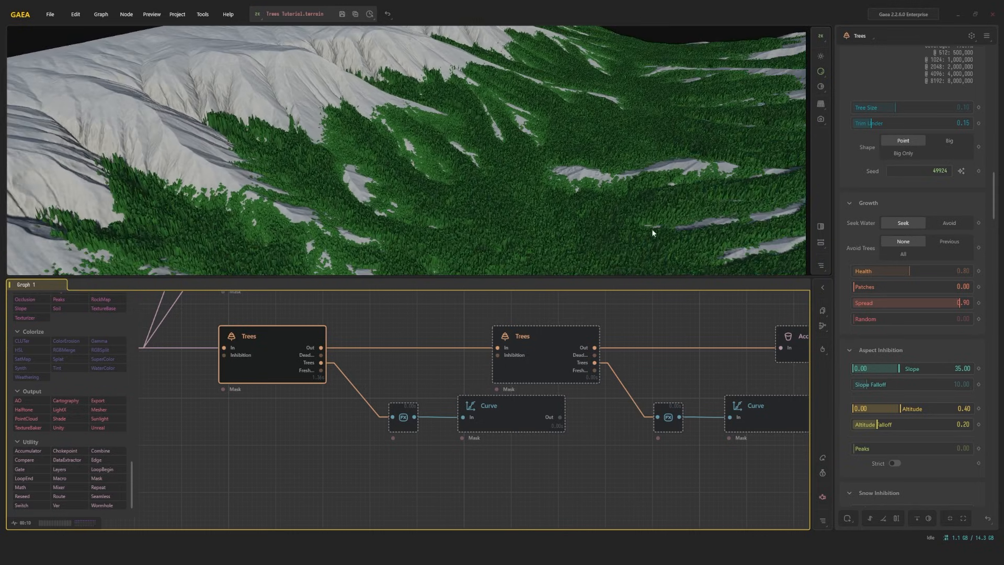
left_click_drag(540, 234, 520, 211)
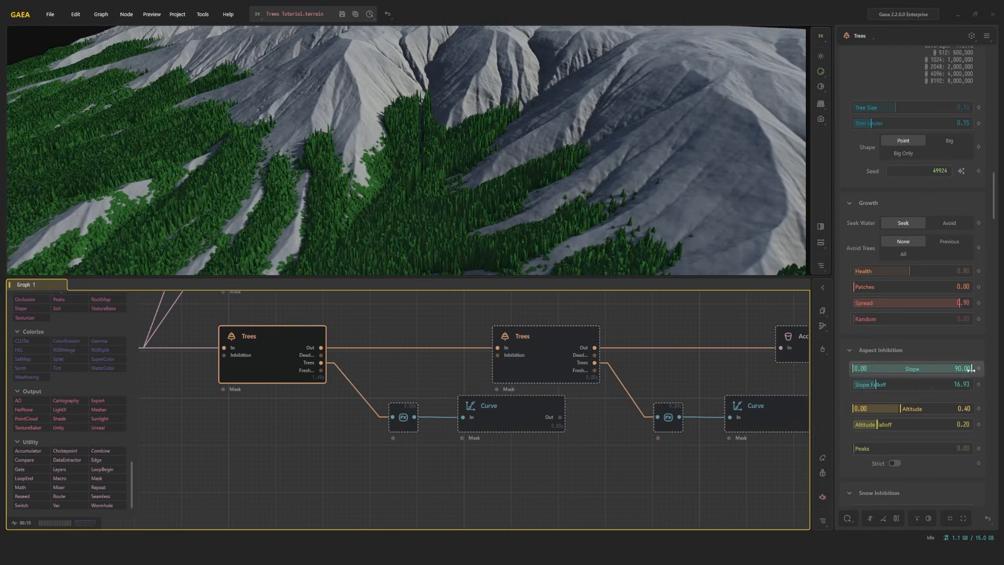
left_click_drag(971, 368, 876, 368)
left_click(894, 463)
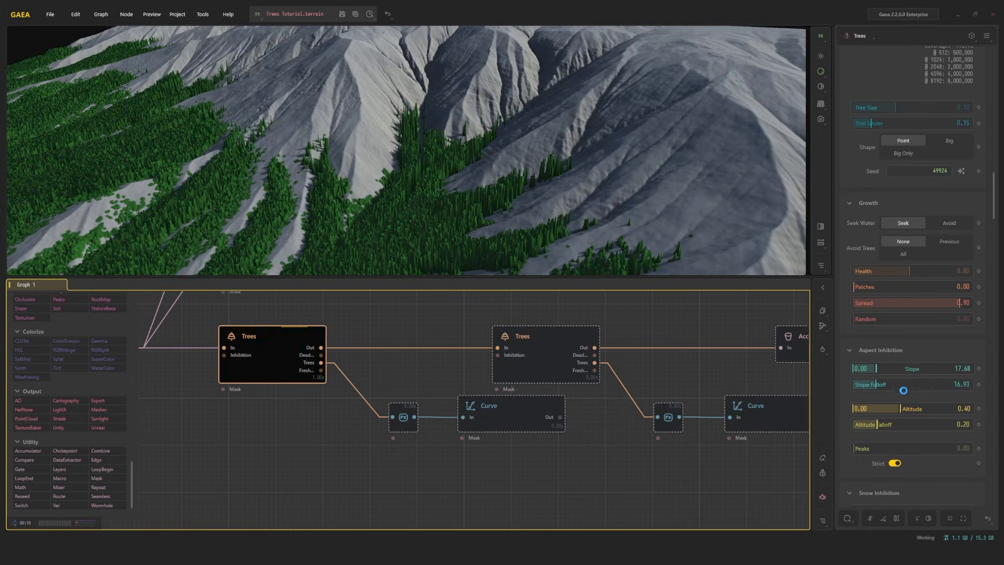
left_click_drag(876, 368, 940, 368)
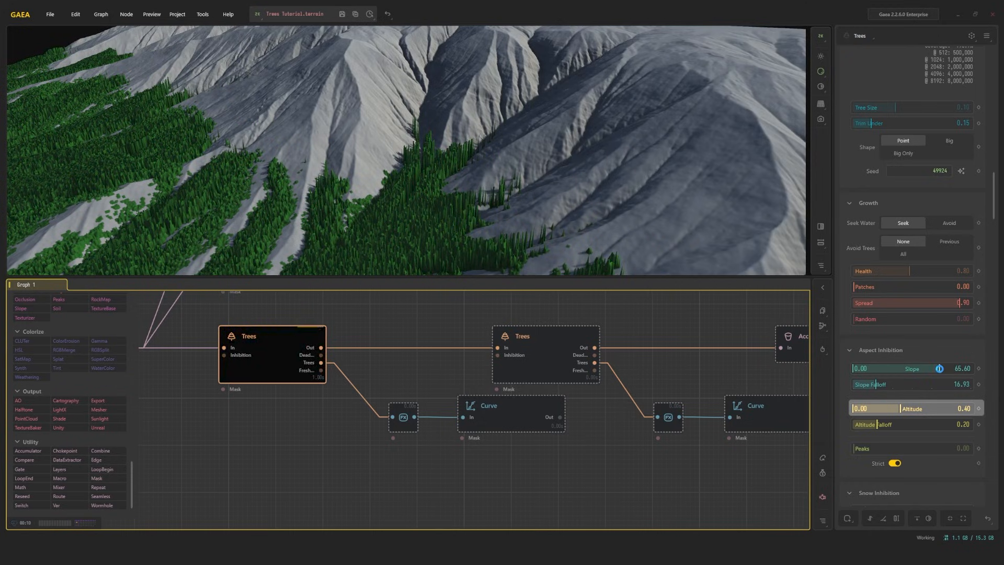
Try raising the minimum Slope limit in the first Trees node's Aspect Inhibition.
scroll(549, 215, "down", 5)
left_click_drag(549, 215, 575, 250)
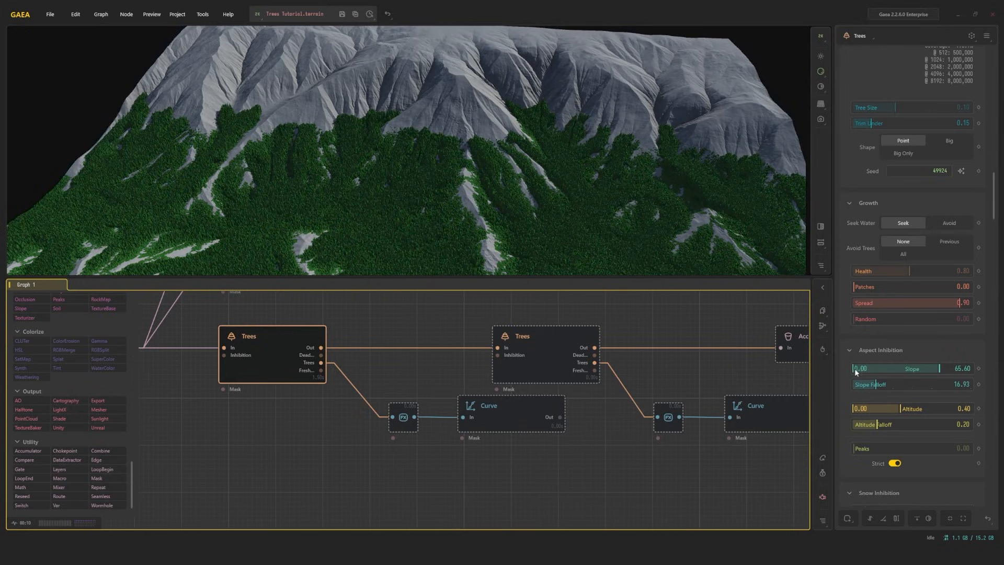
left_click_drag(853, 369, 883, 369)
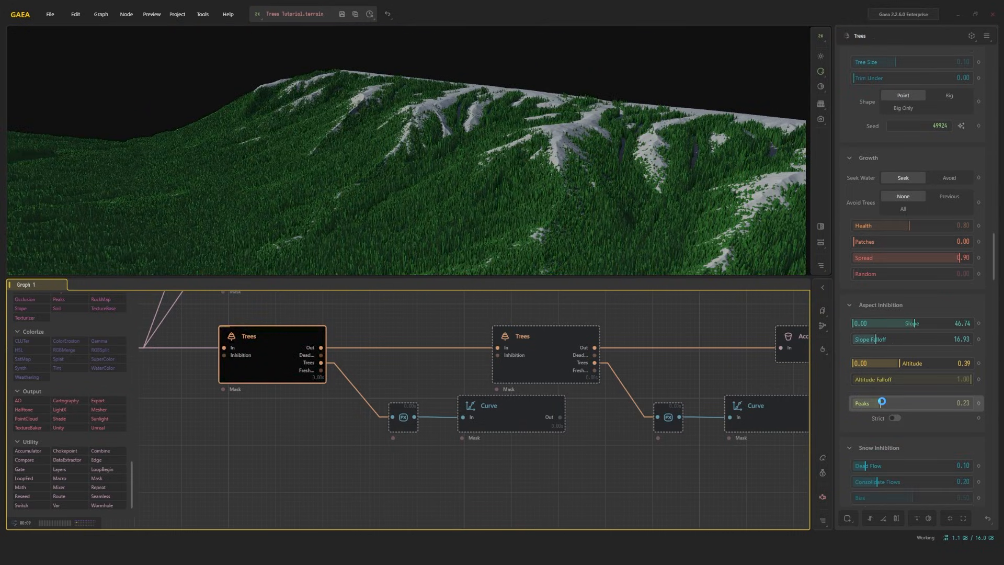
Try raising Peaks to 0.50 and higher in Aspect Inhibition, and compare the tree distribution with Strict off and on.
left_click_drag(882, 402, 912, 403)
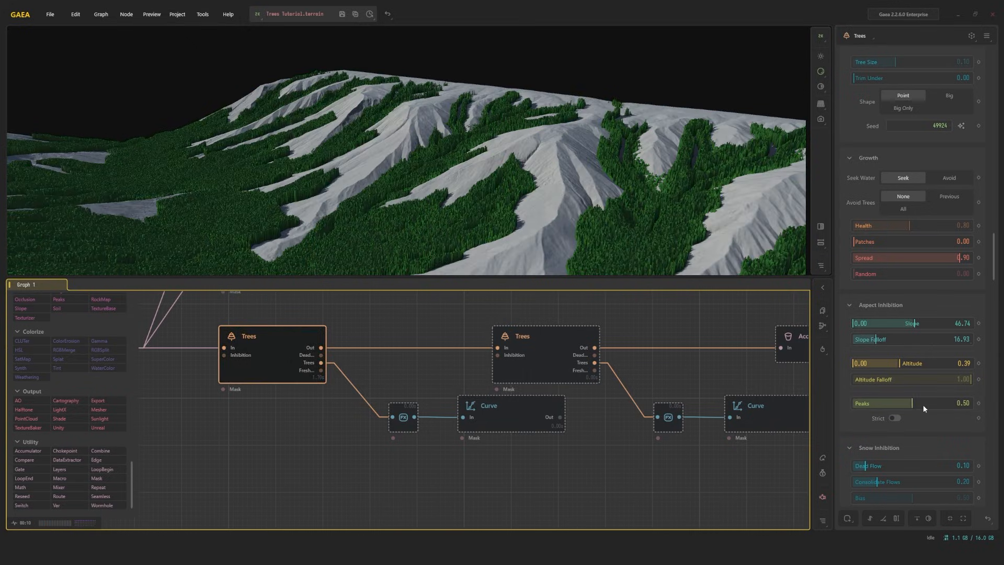
left_click_drag(924, 408, 937, 407)
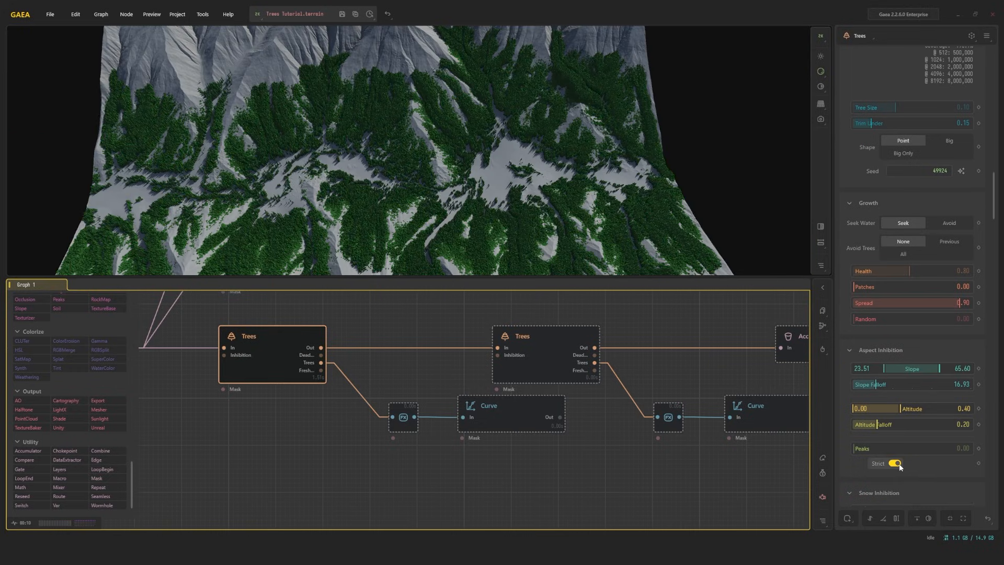
left_click(895, 463)
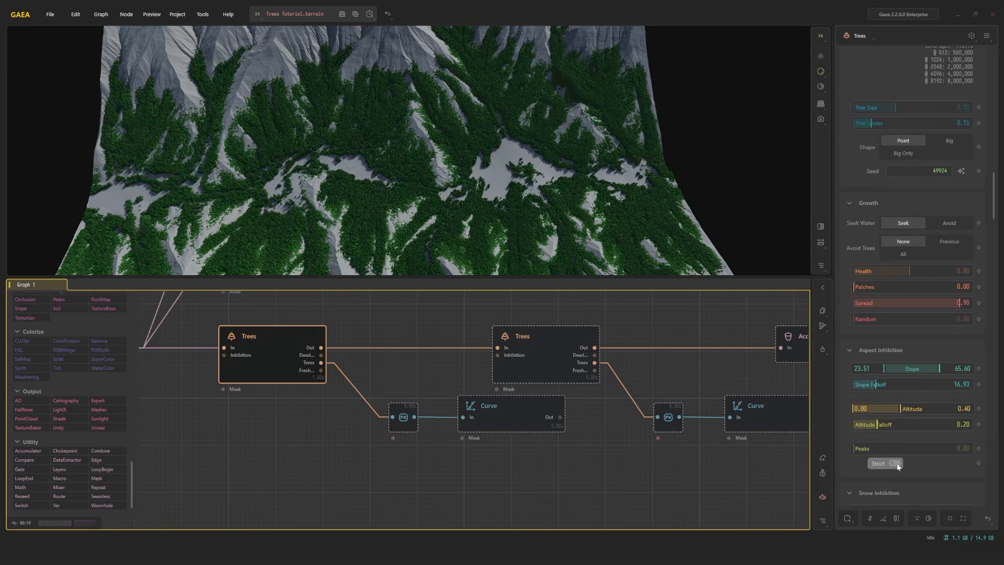
left_click(895, 464)
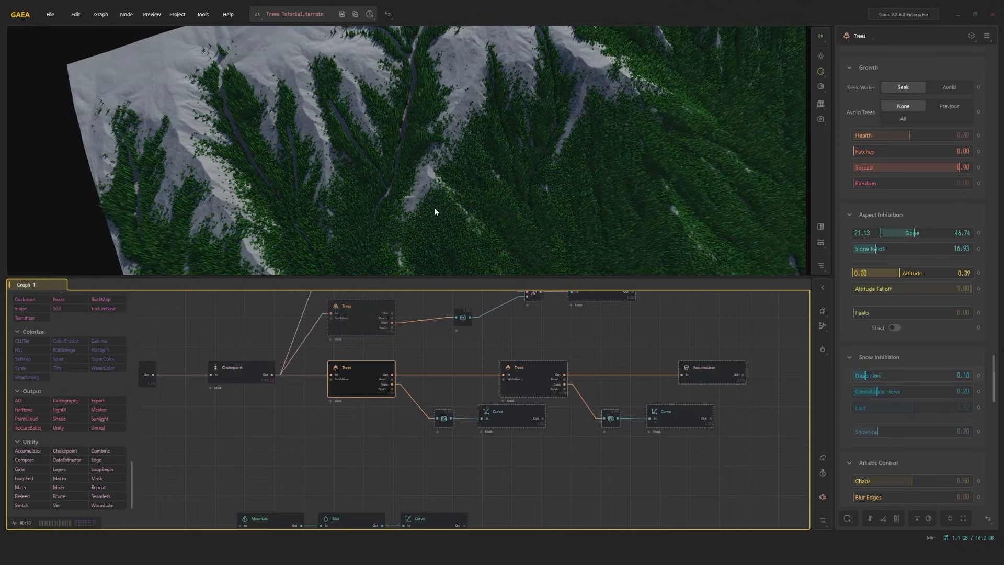
Set Dead Flow to 0.44, Consolidate Flows to 0.18, Bias to 0.47 and Snowline to 0.22, trying Consolidate Flows at 0.49 and 0.71 first.
mouse_move(877, 374)
left_mouse_down()
mouse_move(933, 376)
mouse_move(871, 377)
left_mouse_up()
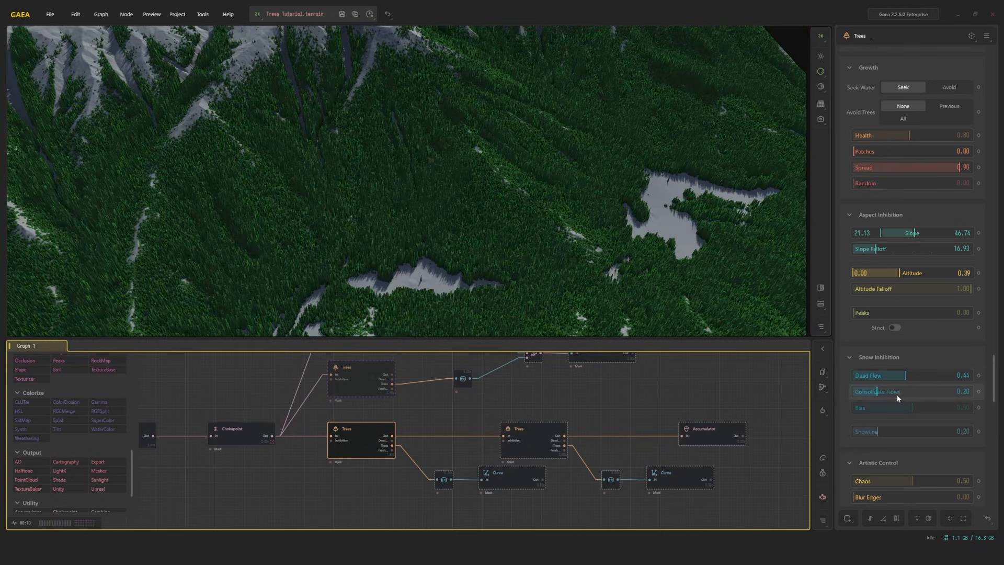
left_click_drag(889, 392, 911, 391)
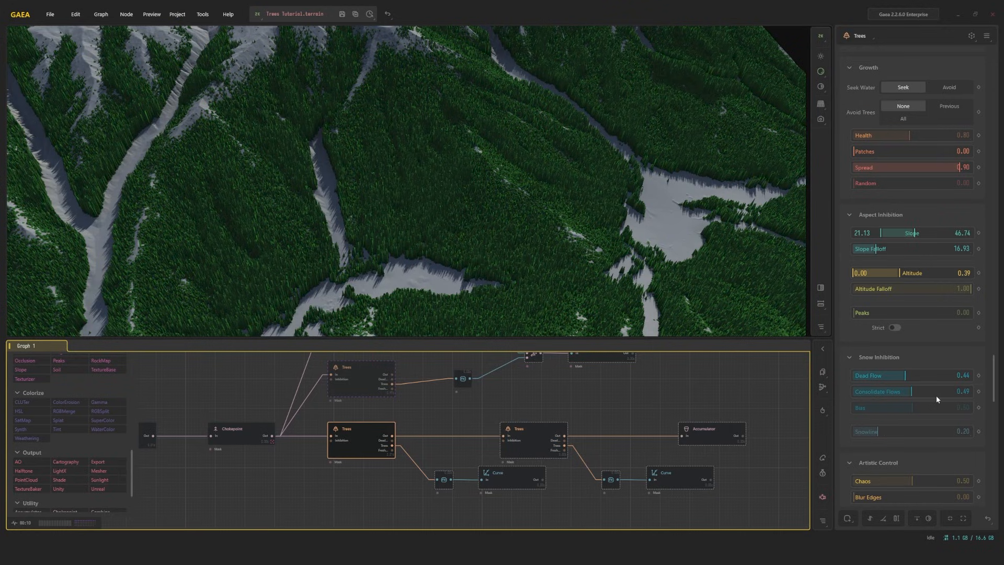
left_click(936, 391)
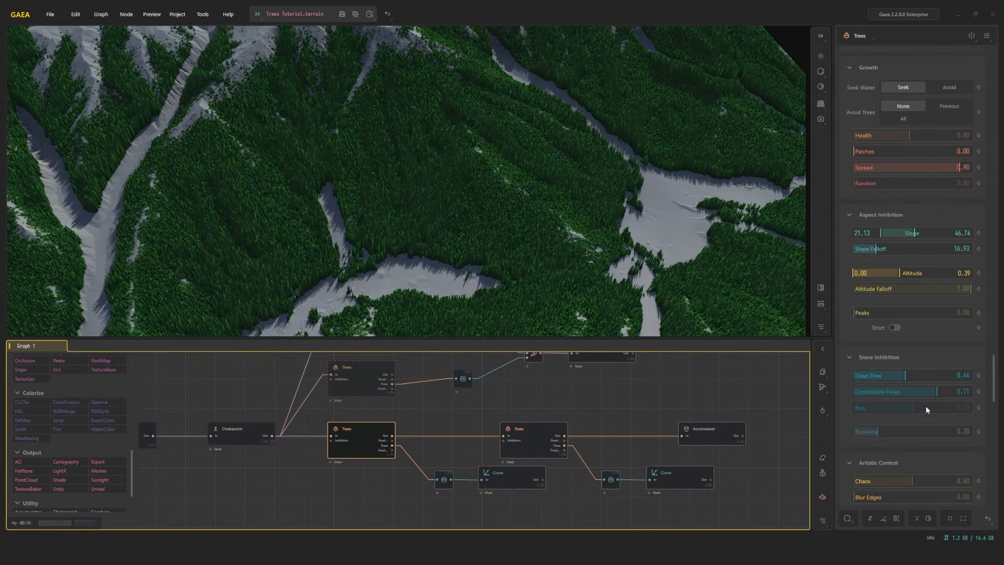
left_click(874, 391)
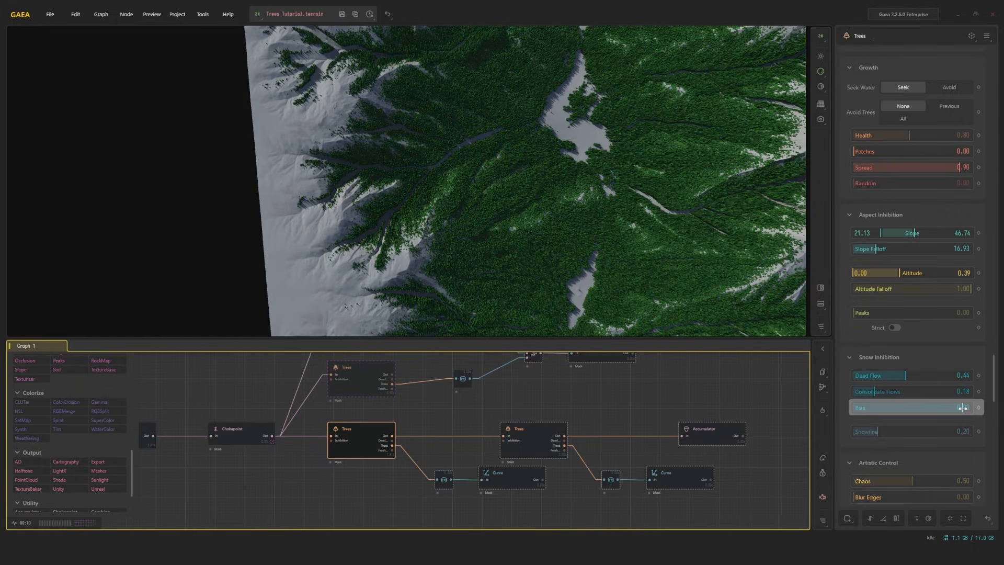
left_click_drag(963, 407, 909, 406)
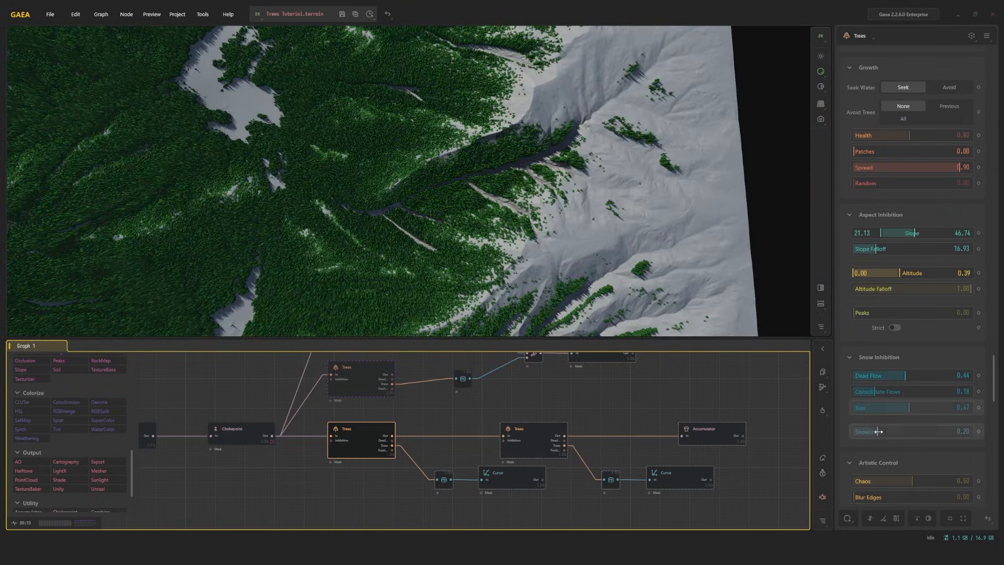
left_click_drag(878, 431, 802, 401)
Try Chaos at 1.00 and 0.00, and try raising Blur Edges in the Trees node's Artistic Control.
scroll(911, 405, "down", 3)
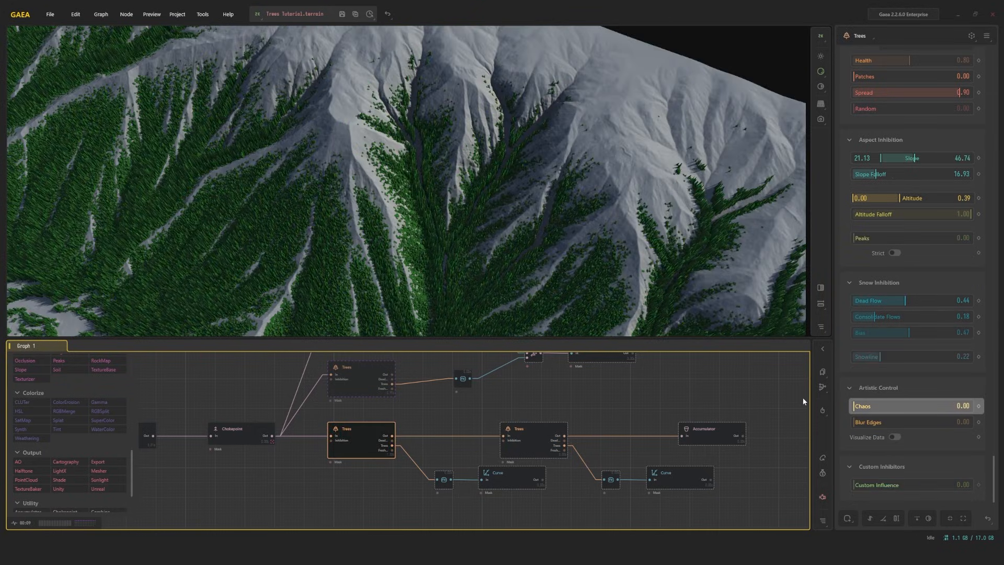
left_click_drag(853, 406, 996, 413)
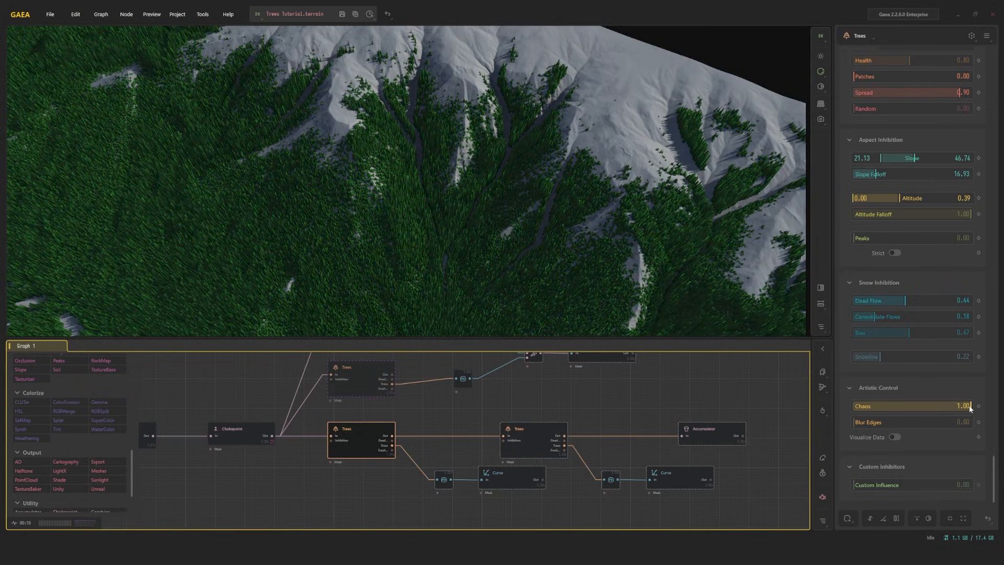
left_click_drag(937, 398, 736, 394)
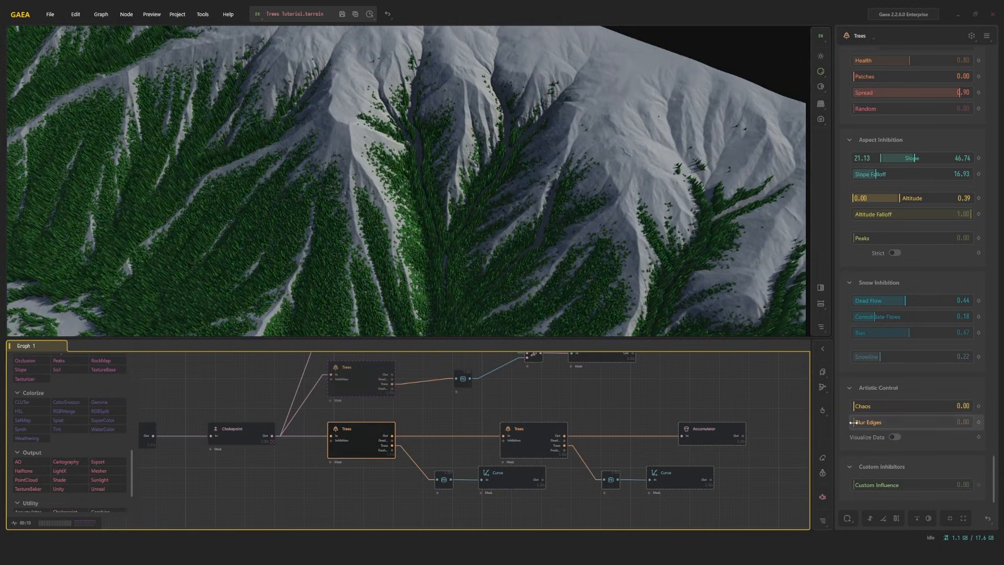
left_click_drag(856, 422, 895, 422)
left_click_drag(896, 422, 918, 423)
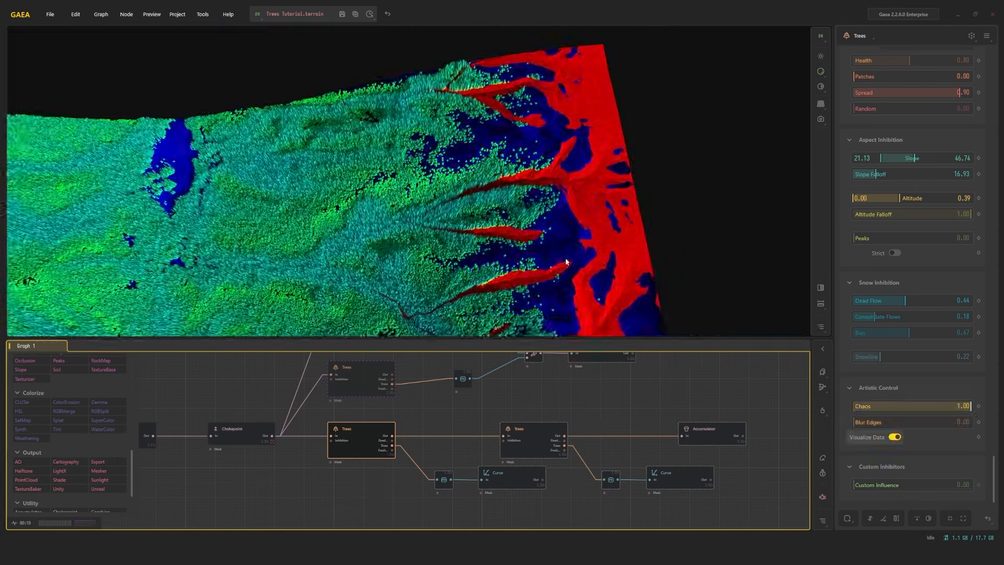
Examine the Visualize Data colours across the whole terrain from several angles.
left_click_drag(567, 262, 614, 223)
scroll(661, 265, "down", 5)
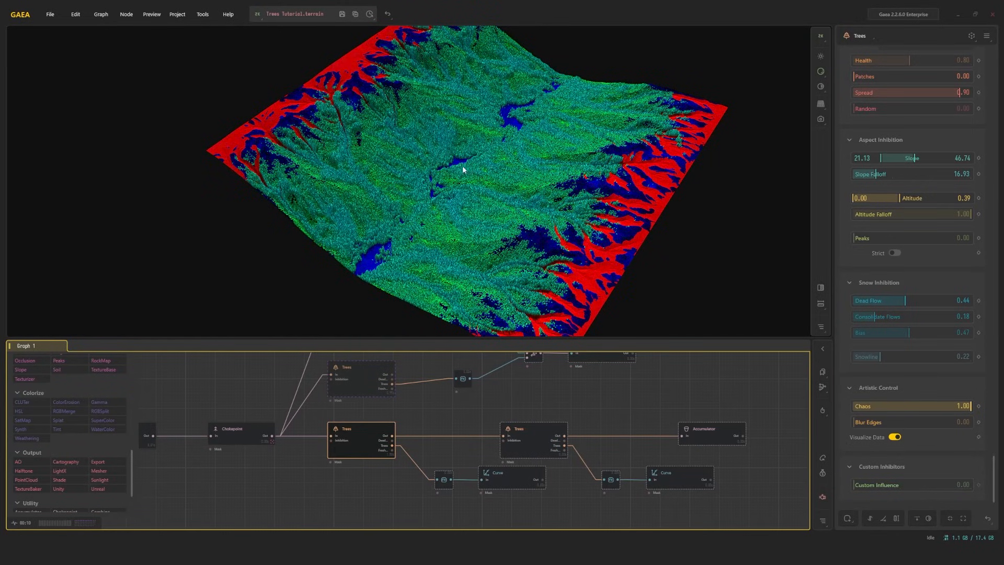
left_click_drag(461, 173, 502, 172)
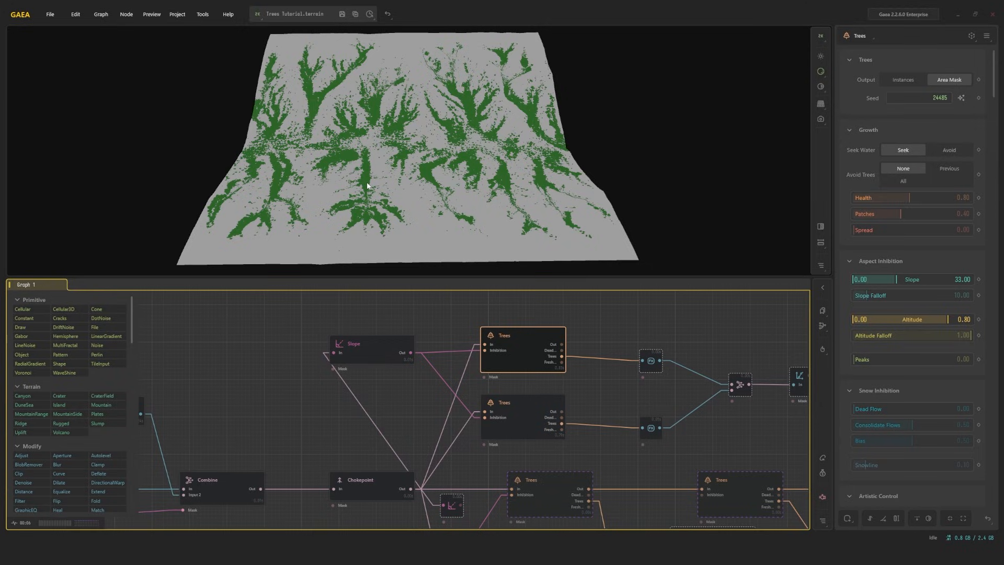
Pin the preview to the Adjust node fed by the upper Trees node, moving that node farther from its source.
left_click(651, 361)
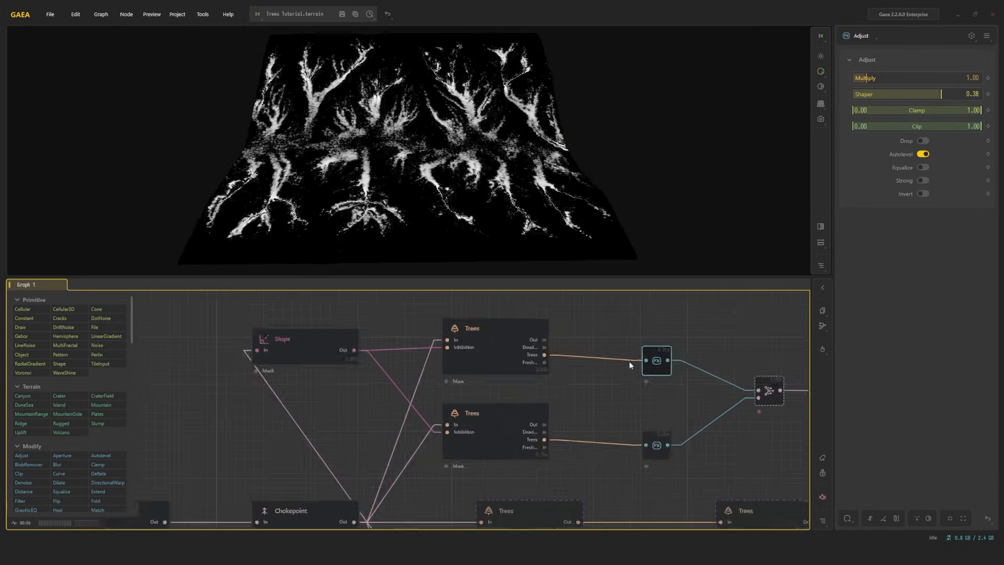
scroll(631, 362, "up", 5)
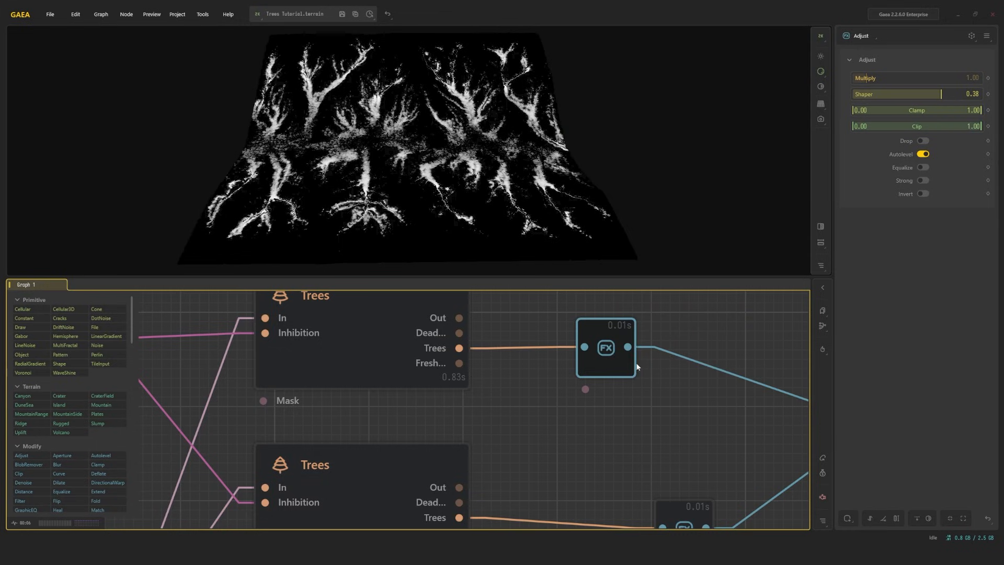
left_click_drag(604, 358, 685, 369)
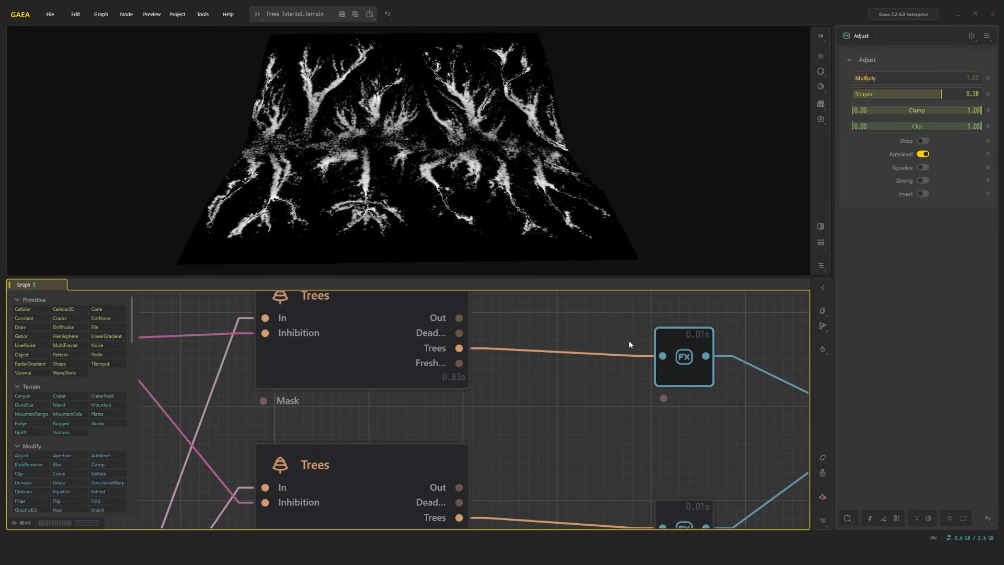
key("f")
left_click_drag(466, 136, 470, 165)
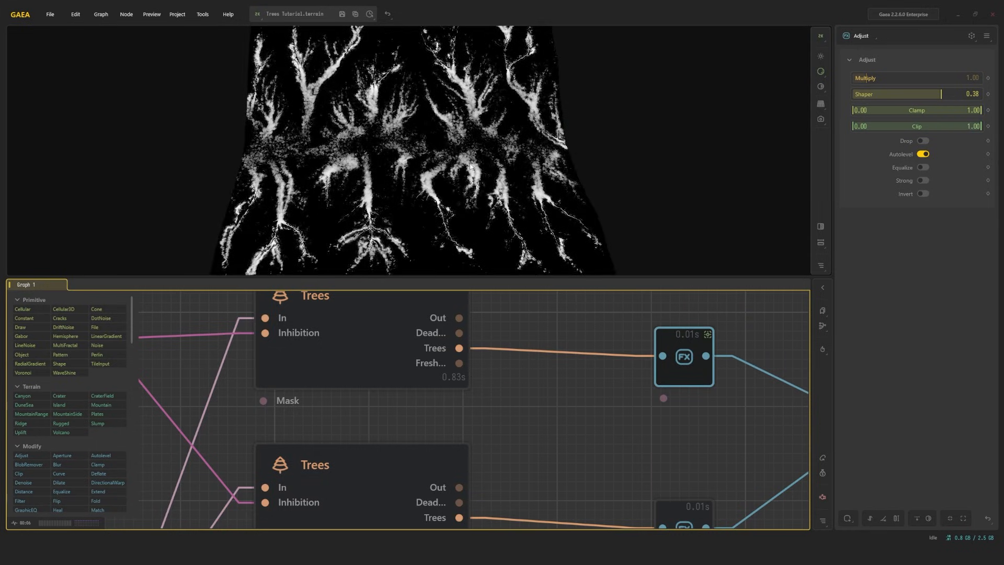
Set the upper Trees node's Health to 0.08 and bypass the Trees node below it.
left_click(357, 324)
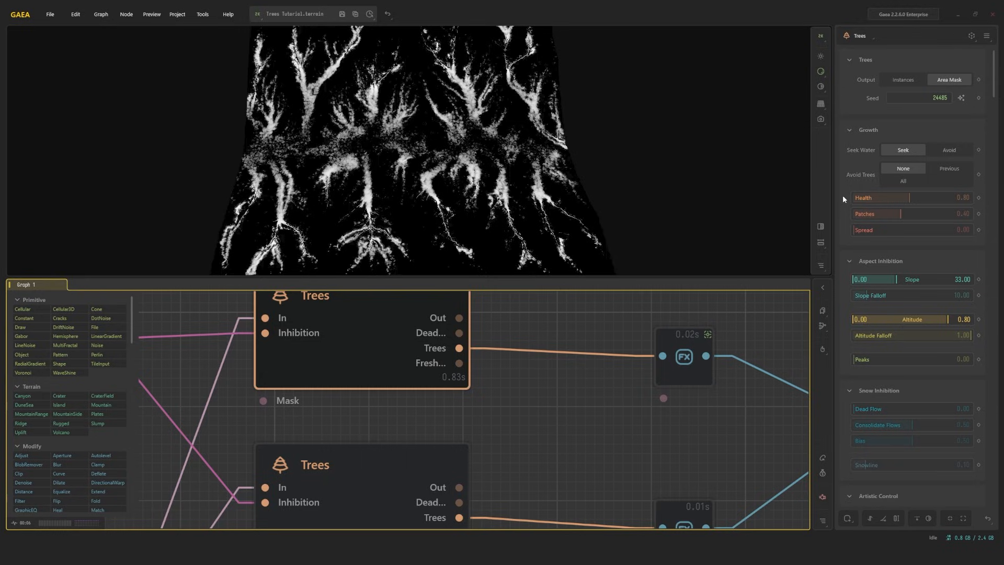
left_click(857, 196)
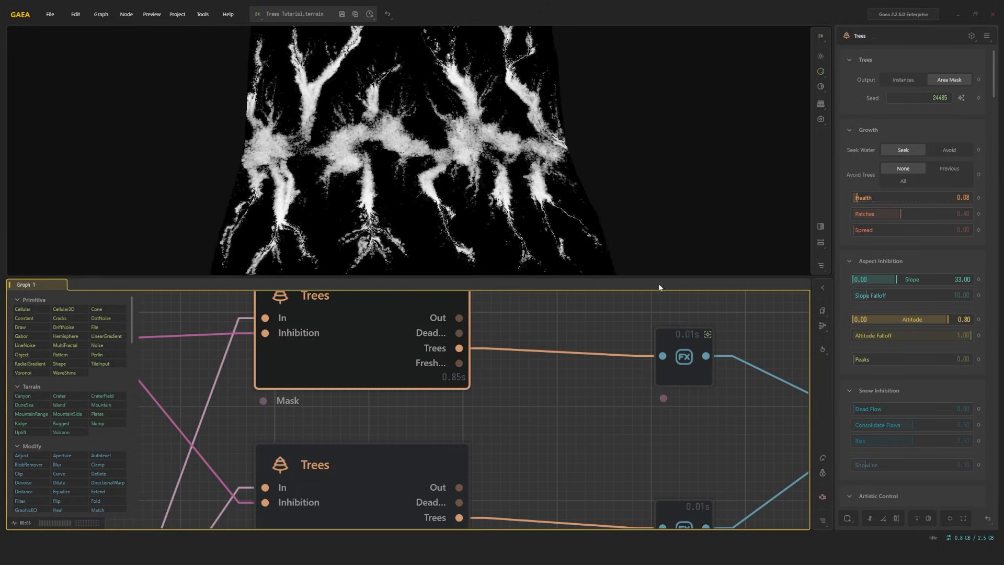
left_click(345, 467)
key("b")
left_click(356, 357)
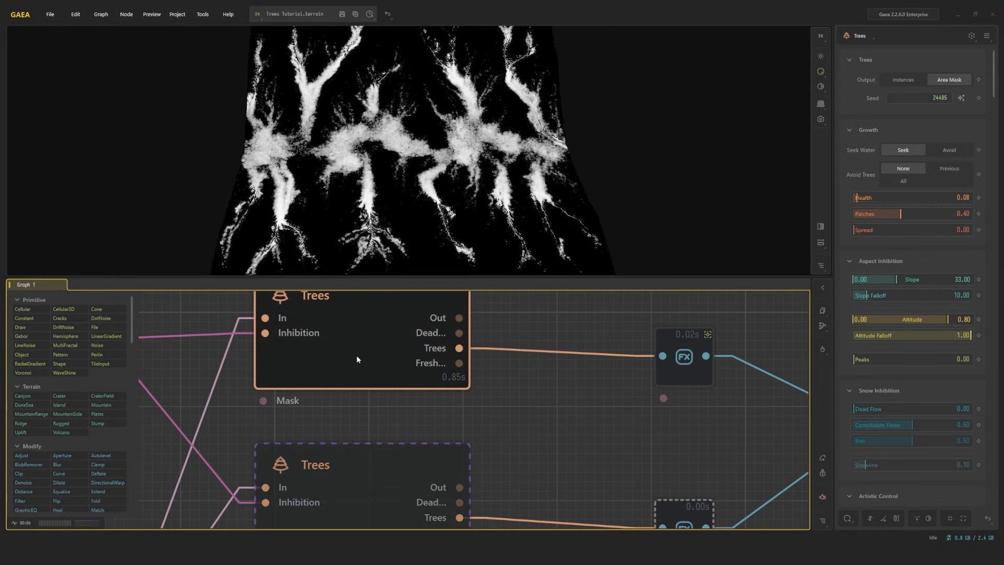
Delete the connection from the Slope node to the upper Trees node's Inhibition input.
left_click_drag(493, 365, 672, 356)
left_click(350, 330)
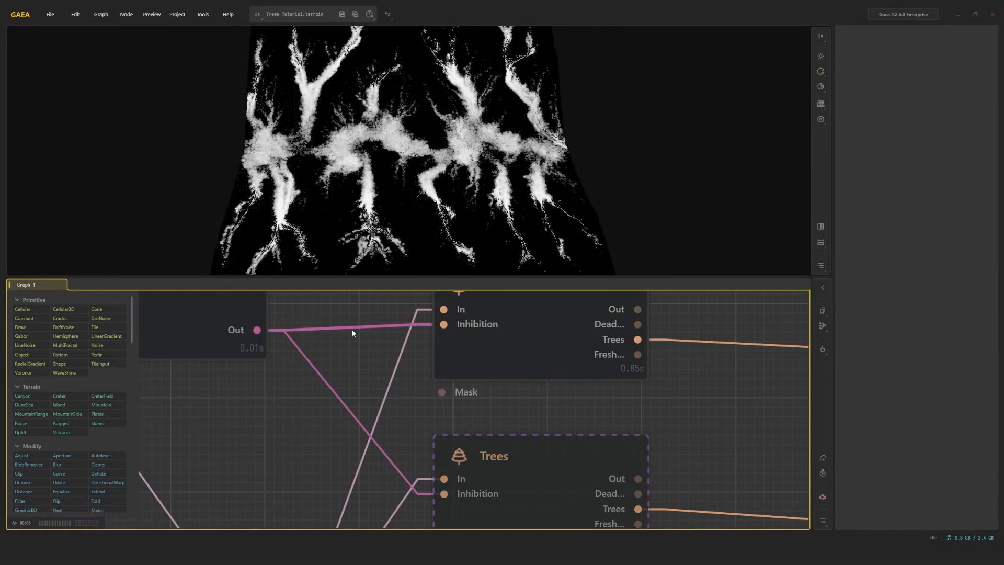
key("Delete")
Try Health values of 0.98 and 0.39 on the upper Trees node, and set Health to 0.34.
left_click(456, 331)
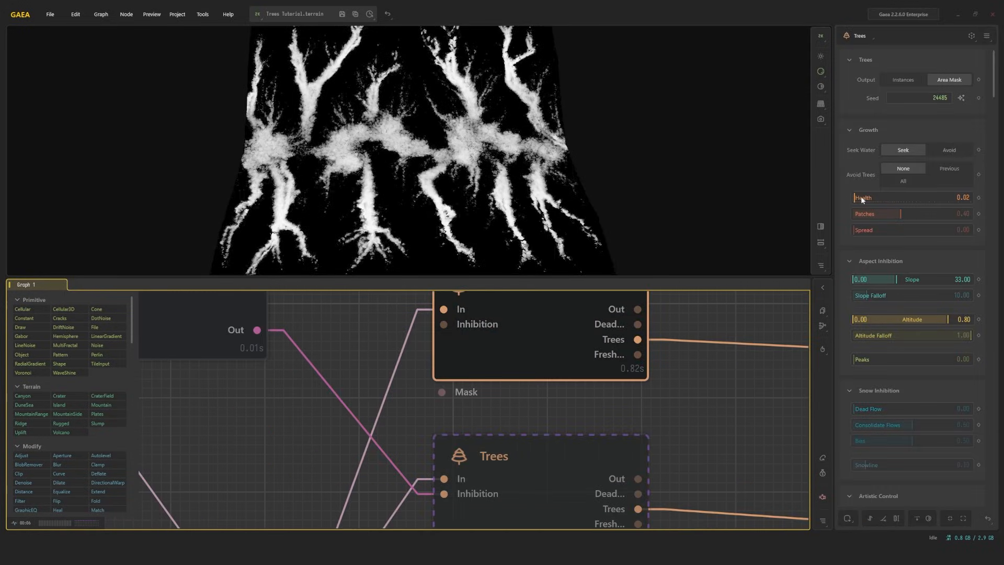
left_click_drag(861, 197, 958, 199)
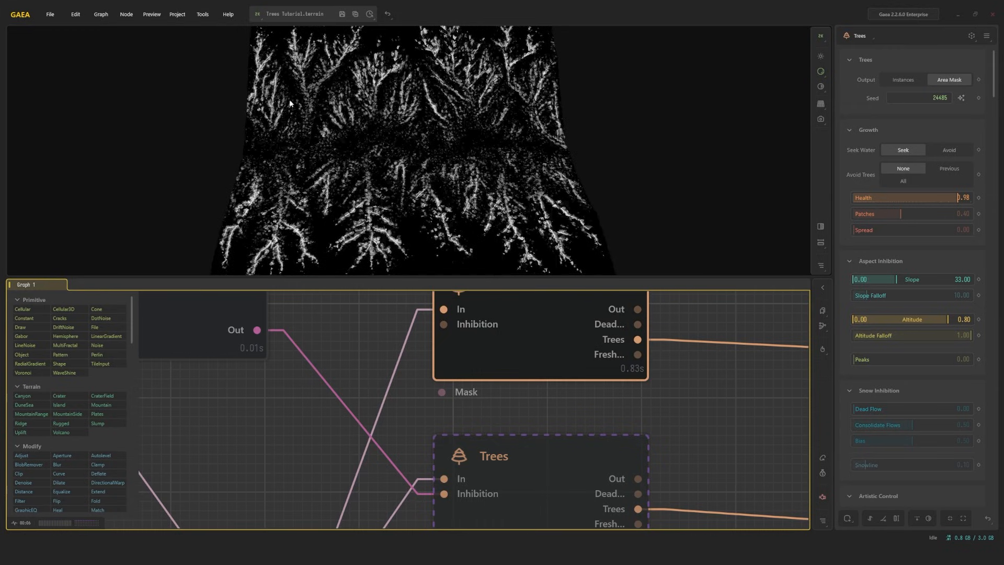
left_click(871, 202)
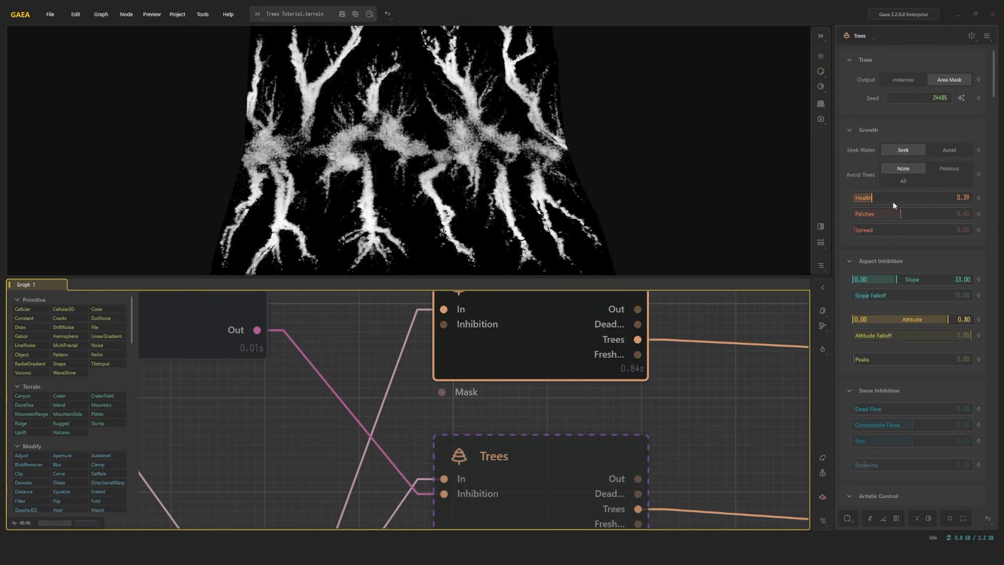
left_click(868, 197)
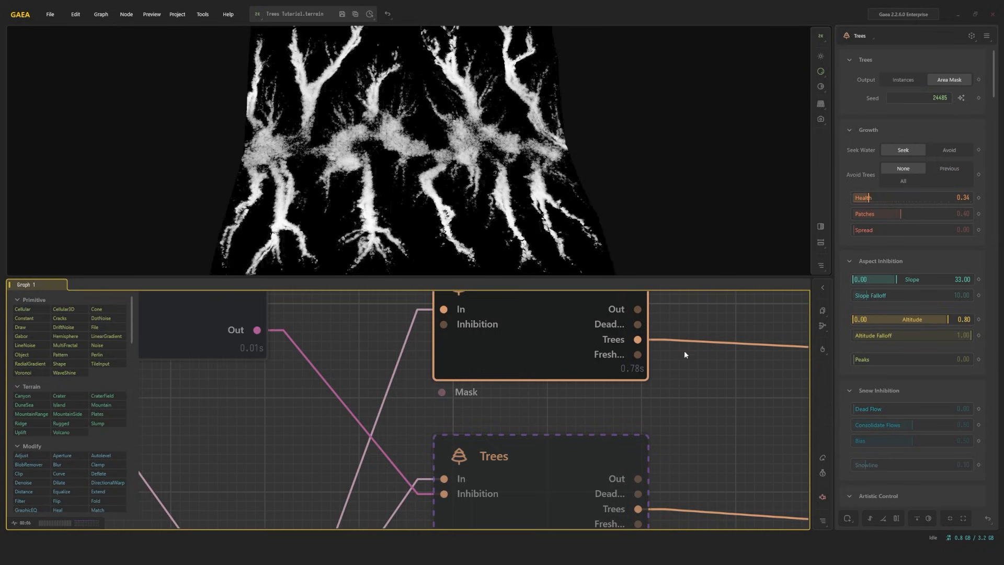
Set the upper Trees node's Spread to 0.55.
scroll(685, 351, "down", 4)
scroll(515, 201, "down", 4)
left_click_drag(513, 202, 516, 138)
scroll(492, 196, "up", 5)
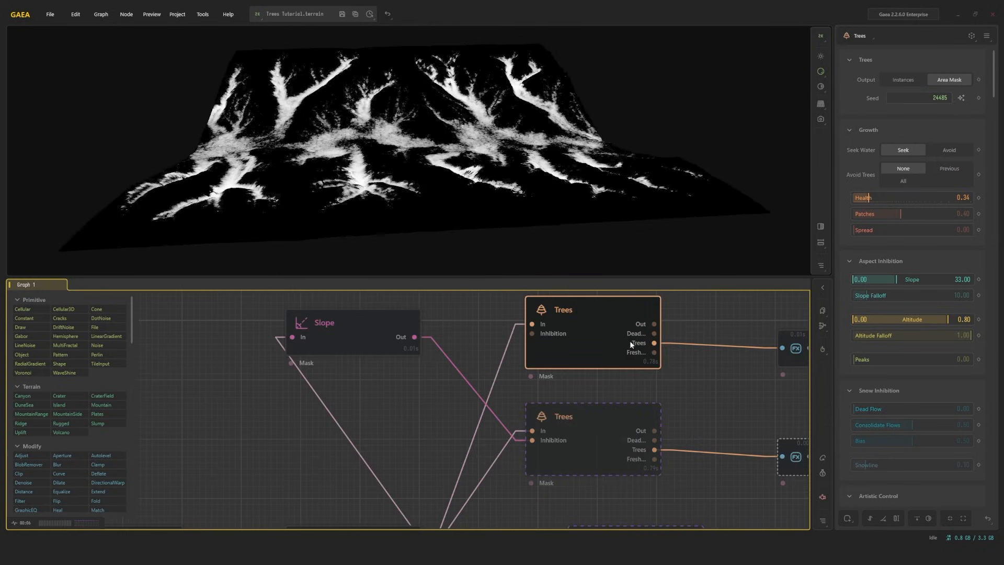
left_click_drag(635, 125, 617, 180)
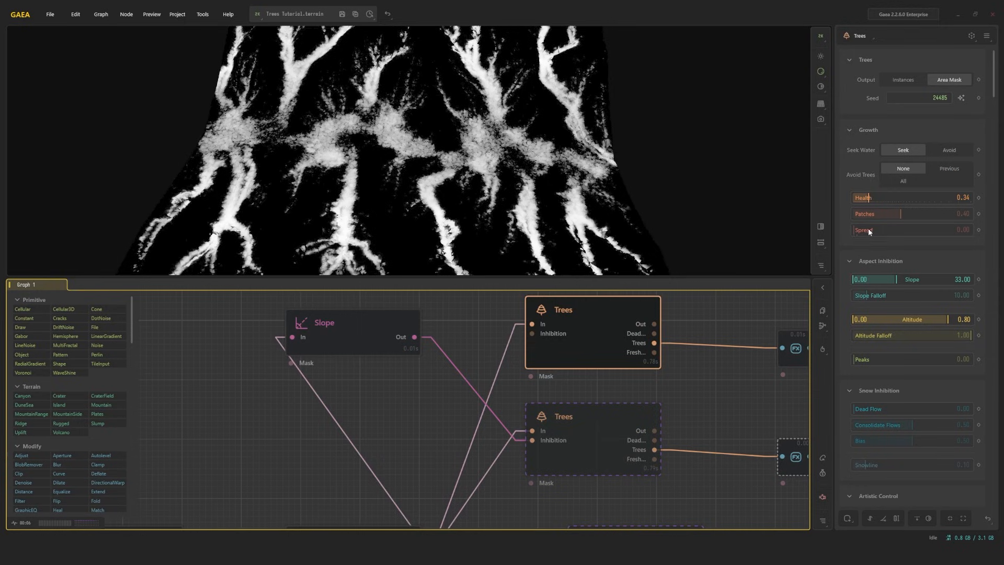
middle_click_drag(795, 291, 569, 271)
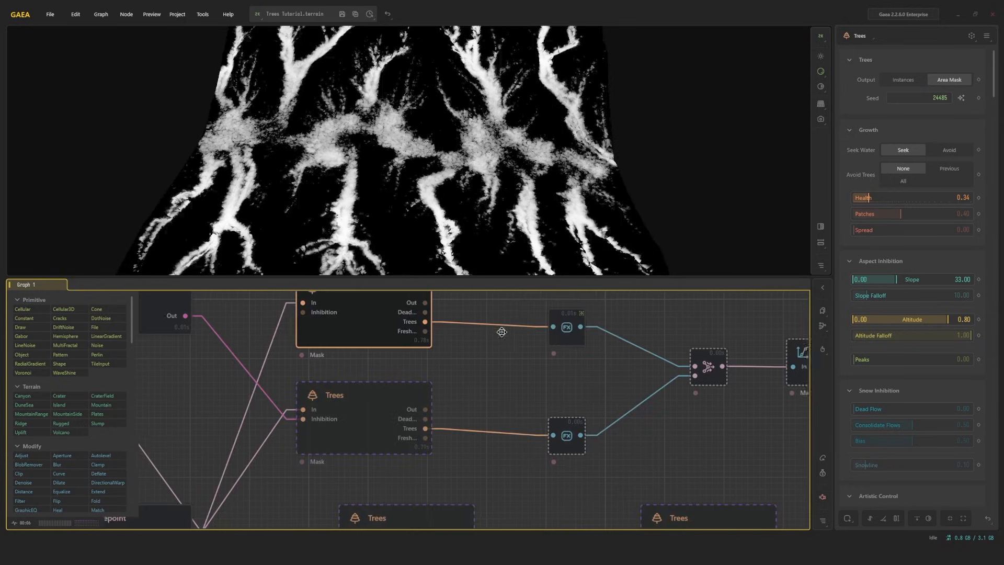
left_click(554, 326)
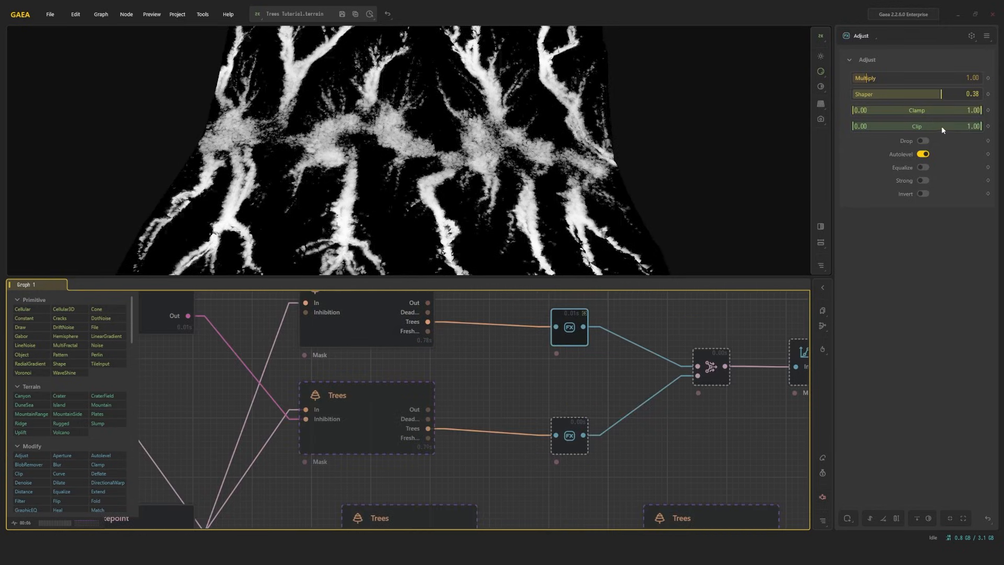
left_click(407, 311)
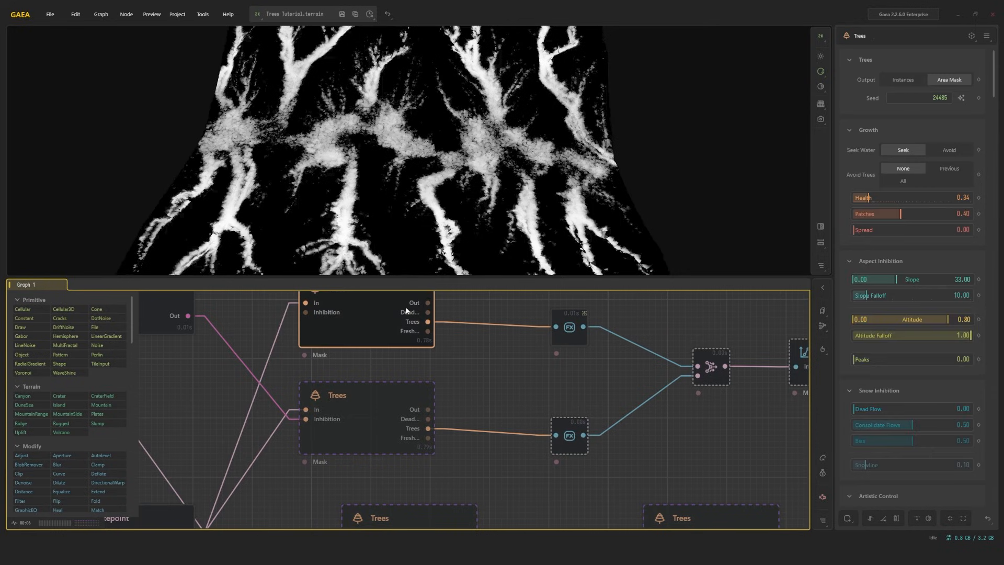
left_click_drag(882, 228, 918, 230)
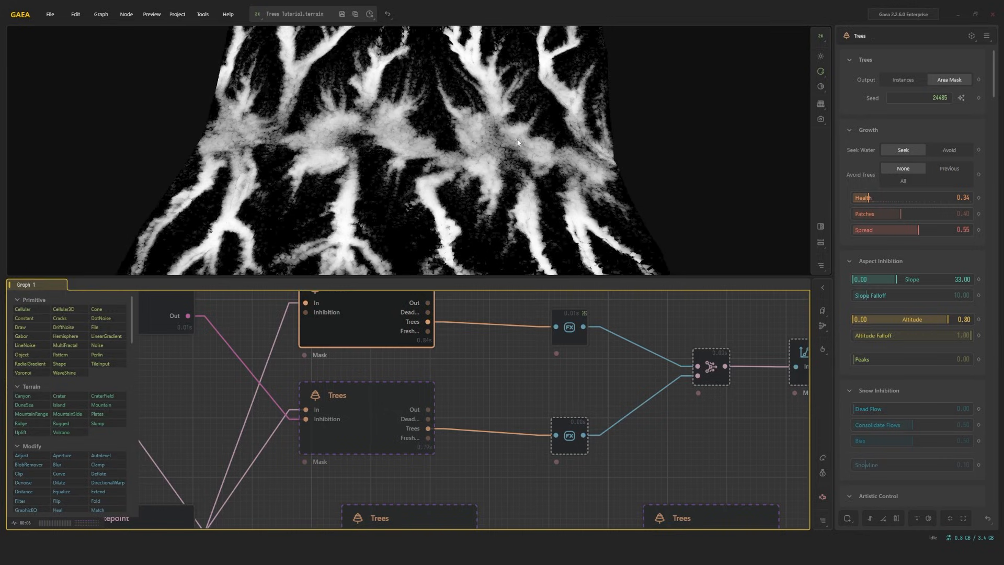
Reconnect the Slope node's output to the upper Trees node's Inhibition input.
scroll(518, 140, "down", 8)
left_click_drag(518, 140, 526, 180)
scroll(492, 150, "up", 8)
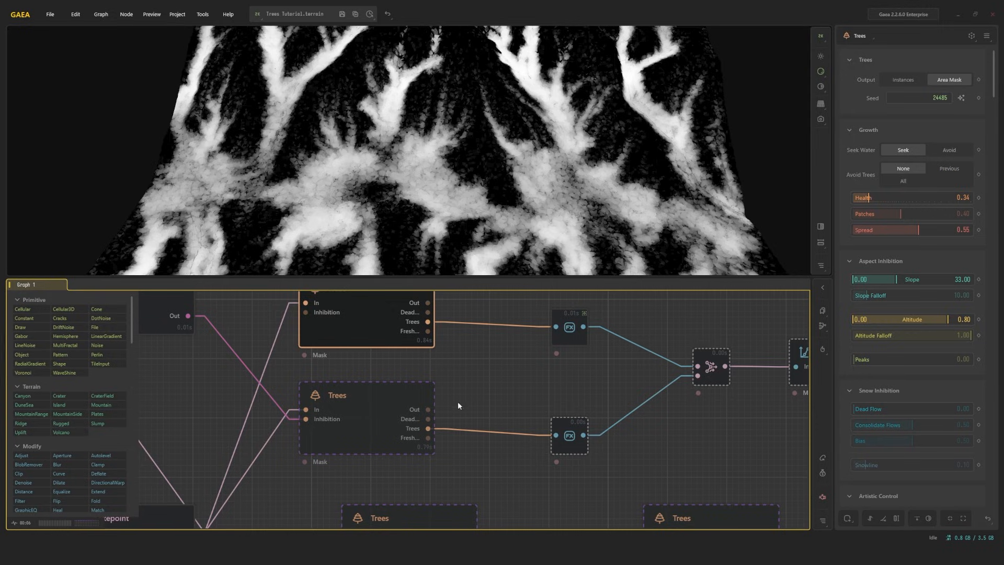
left_click(862, 260)
middle_click_drag(376, 335, 471, 371)
left_click_drag(283, 352, 398, 349)
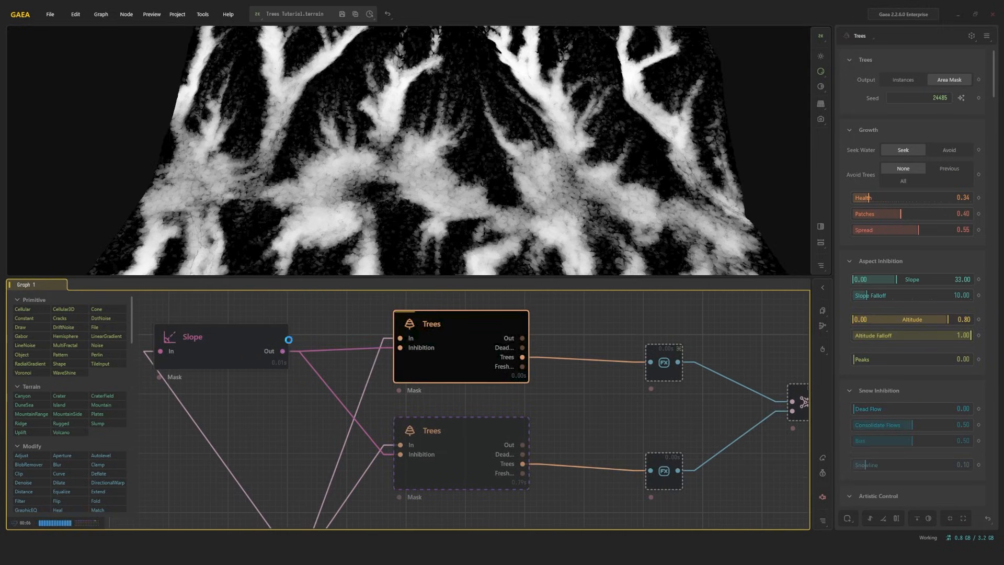
Move the Slope node slightly up in line with the upper Trees node and preview its slope mask on the terrain.
left_click(240, 349)
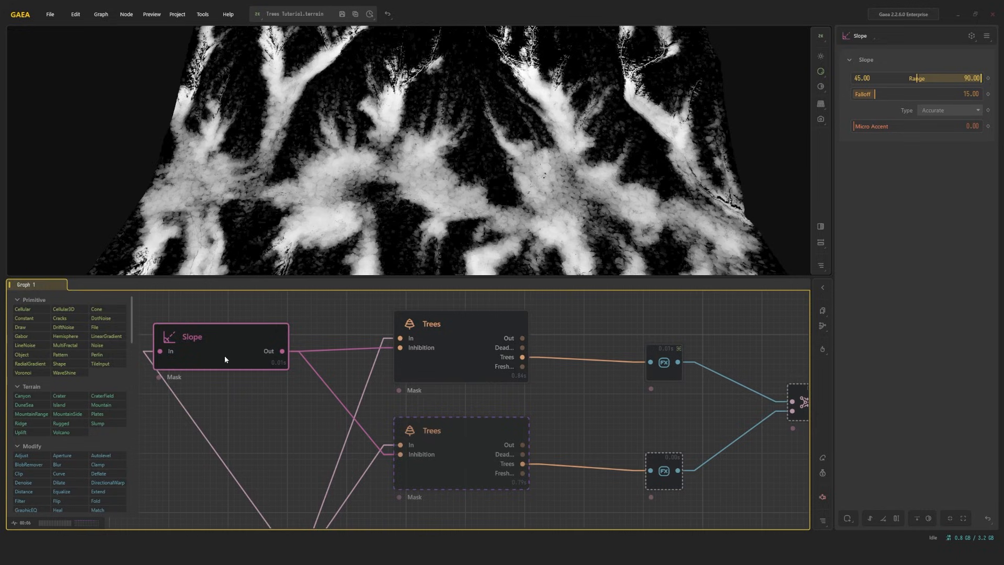
left_click_drag(225, 356, 219, 343)
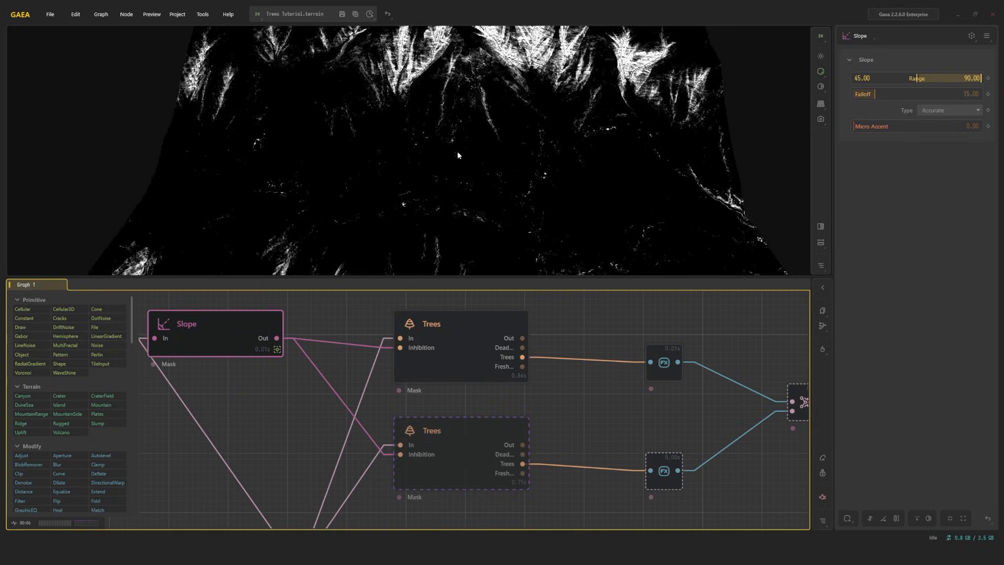
left_click_drag(457, 152, 481, 152)
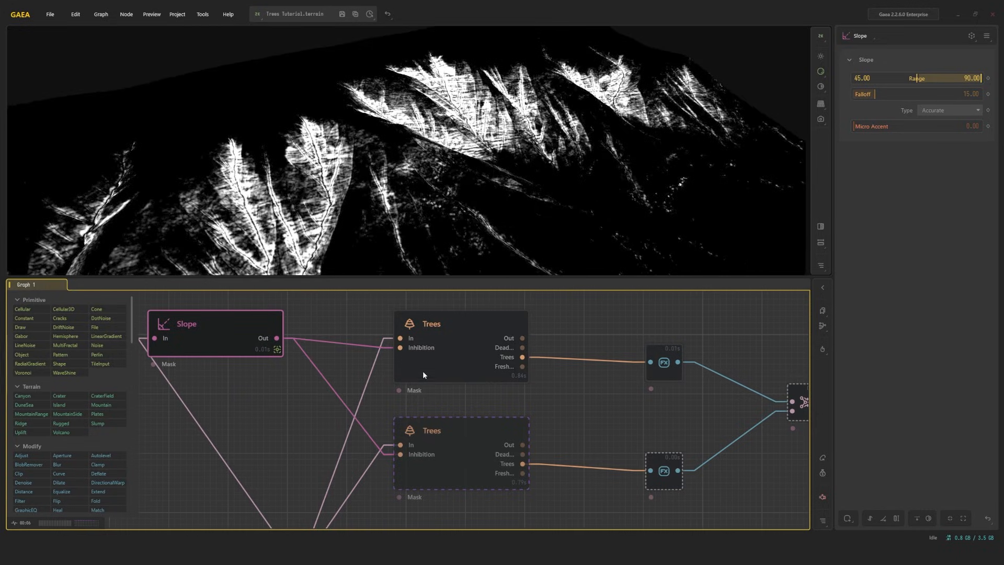
Preview the upper Trees node and examine the tree mask produced by its connected Adjust node from several angles.
left_click(423, 375)
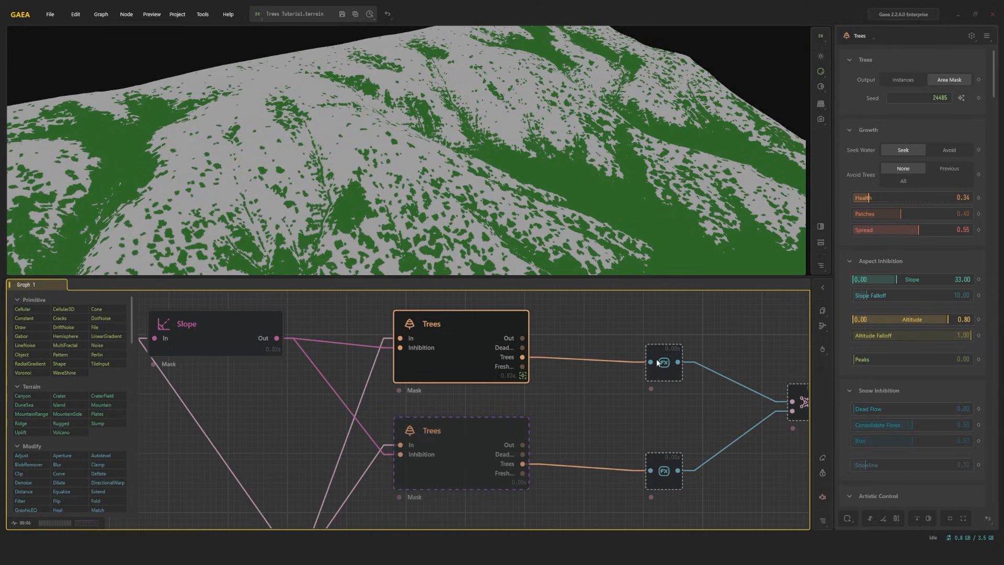
left_click(656, 358)
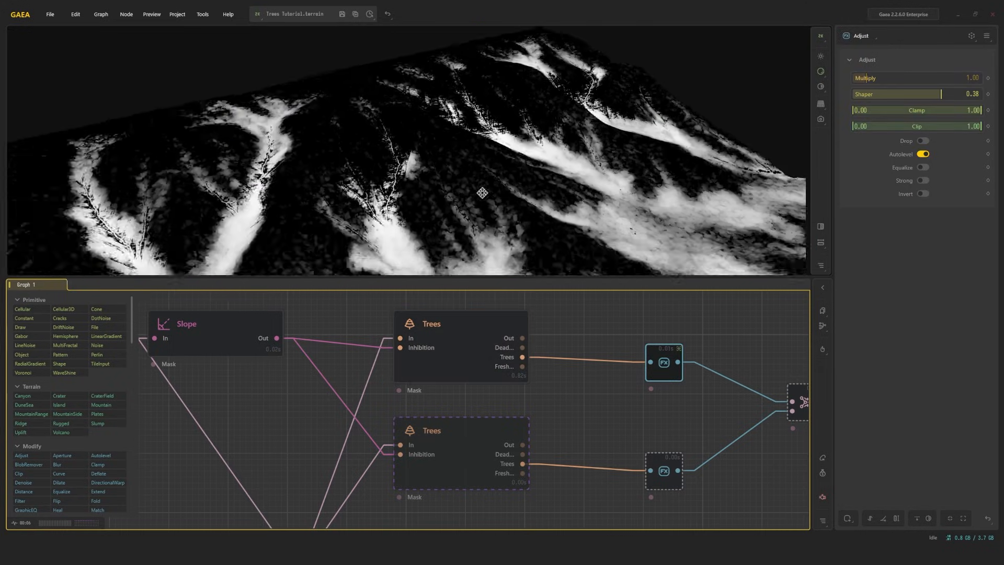
scroll(481, 193, "up", 5)
scroll(613, 152, "down", 5)
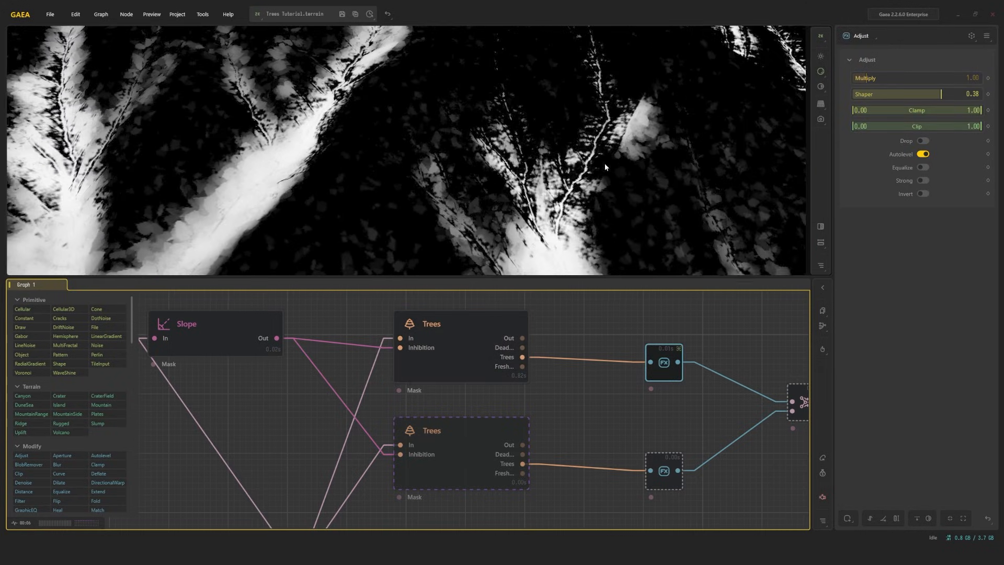
scroll(581, 141, "down", 3)
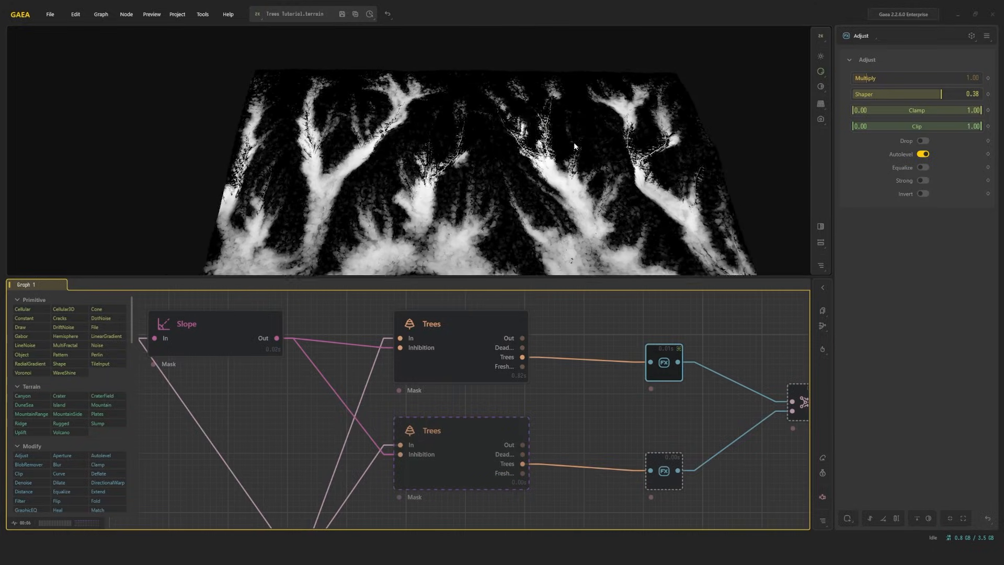
middle_click_drag(573, 143, 529, 120)
scroll(526, 117, "up", 4)
scroll(527, 134, "down", 3)
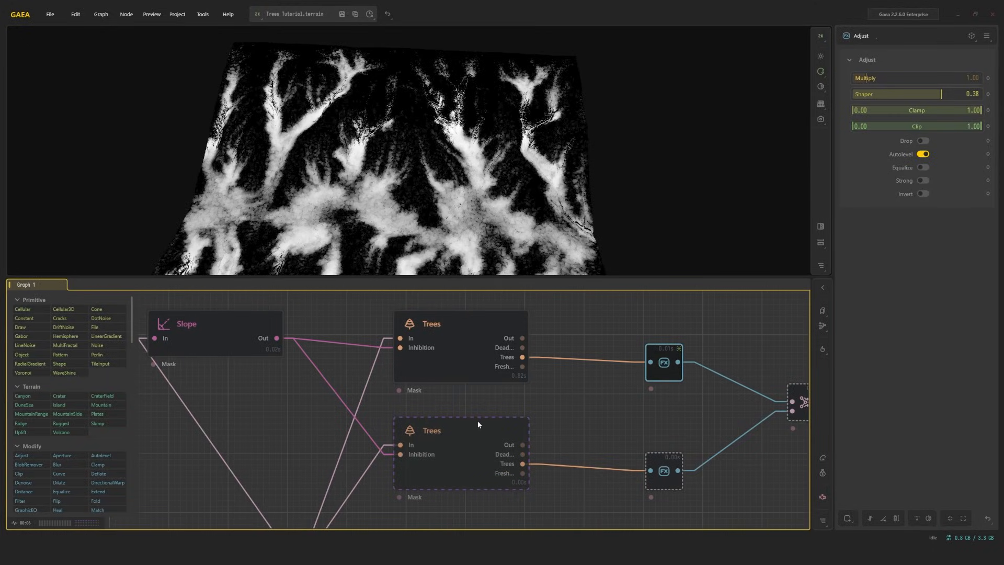
Set the upper Trees node's Health to 0.22.
left_click(446, 347)
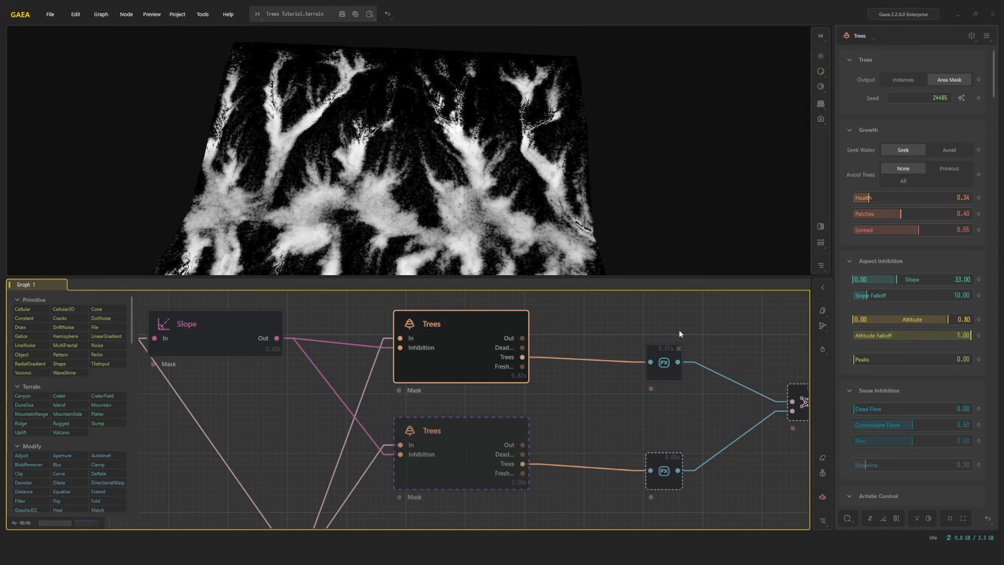
left_click_drag(868, 198, 862, 197)
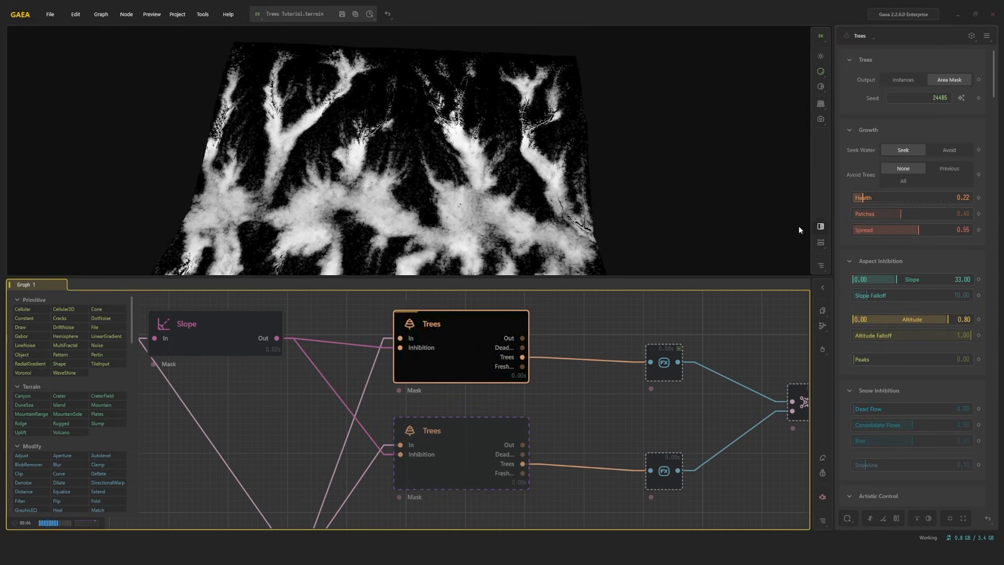
Preview the lower Trees node and the mask produced by its connected Adjust node.
middle_click_drag(539, 398, 550, 317)
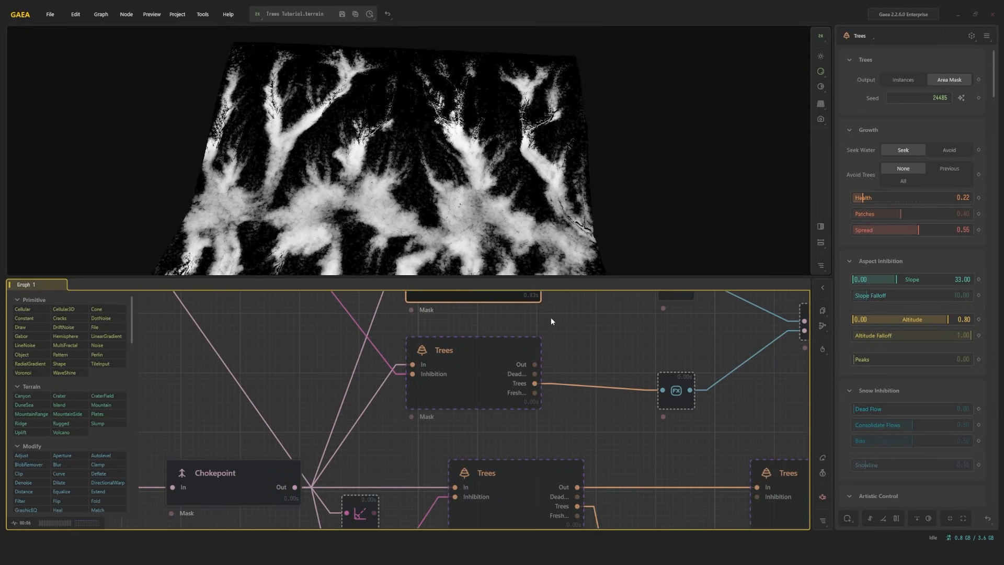
left_click(473, 358)
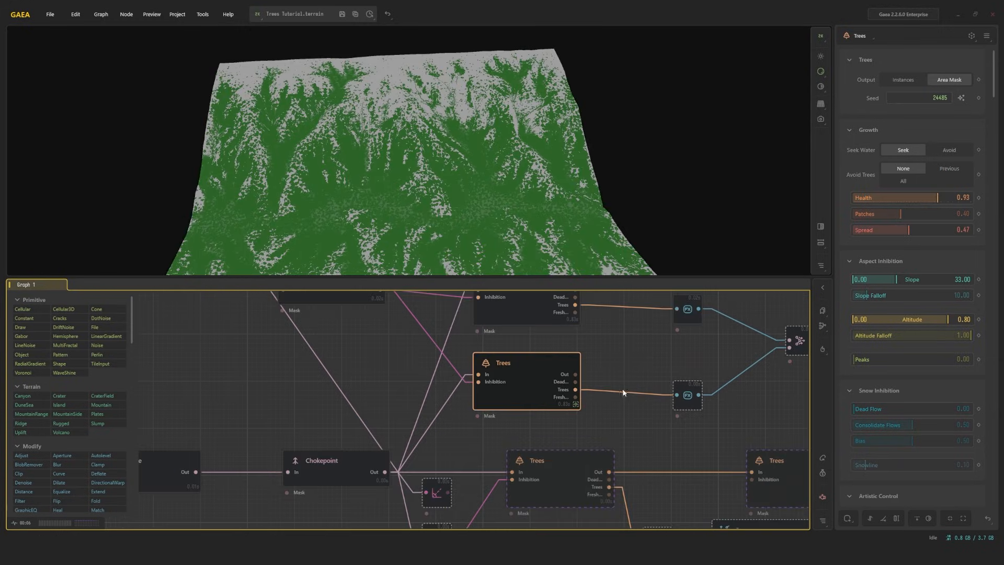
left_click(684, 395)
double_click(684, 395)
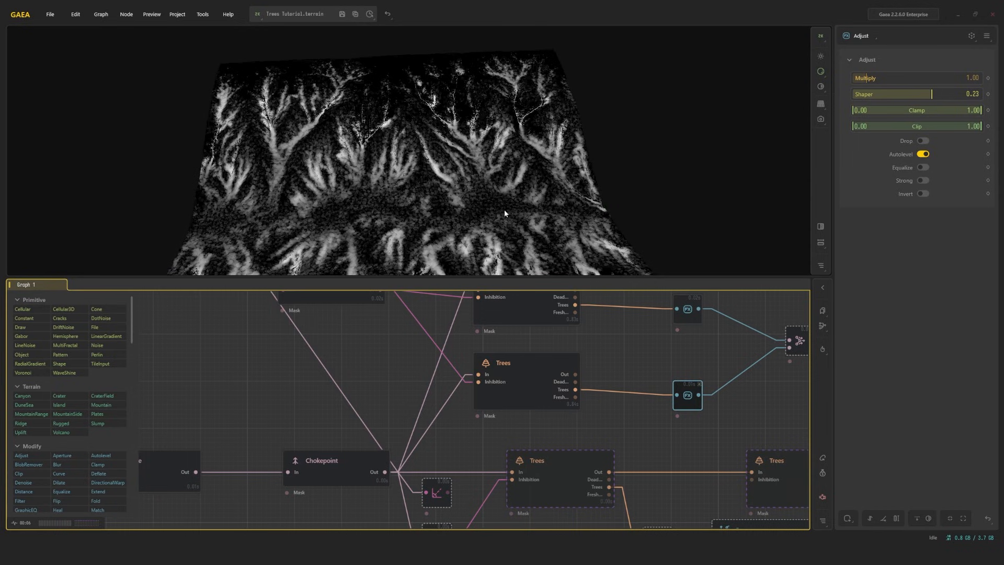
On the lower Trees node, try Avoid Trees All, return it to None, and set Health 0.89, Patches 0.11 and Spread 0.43.
left_click(523, 366)
left_click(951, 197)
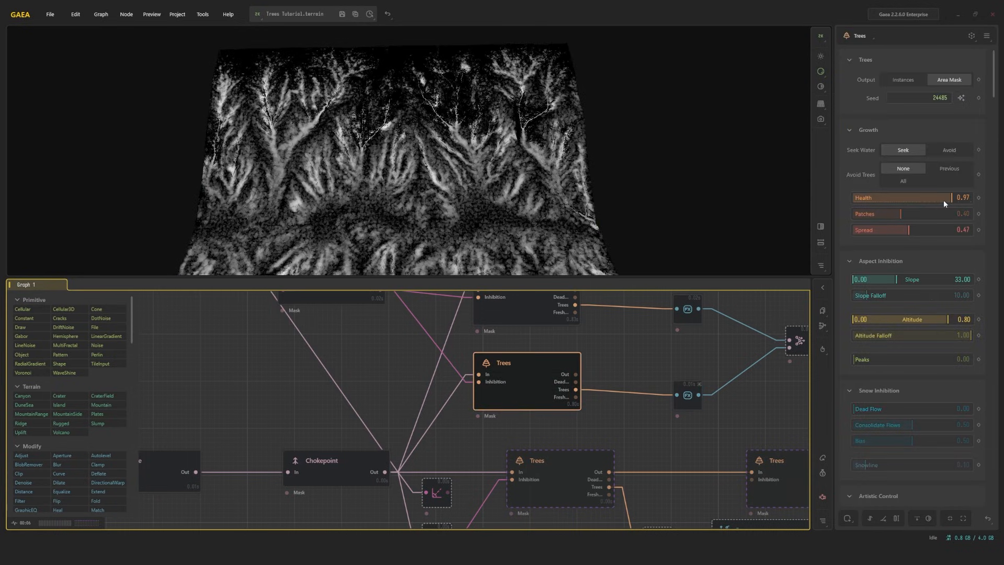
left_click(902, 182)
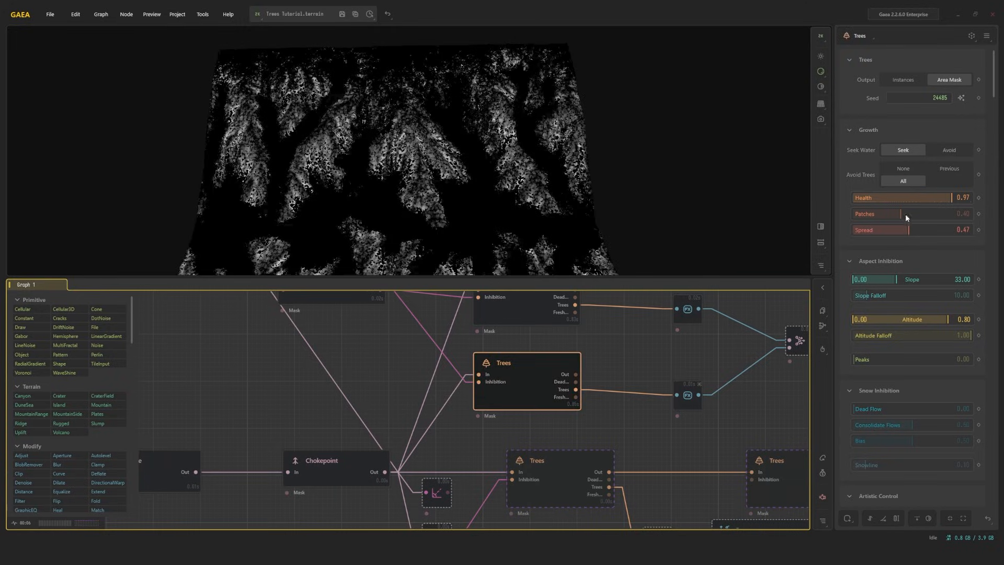
left_click(911, 166)
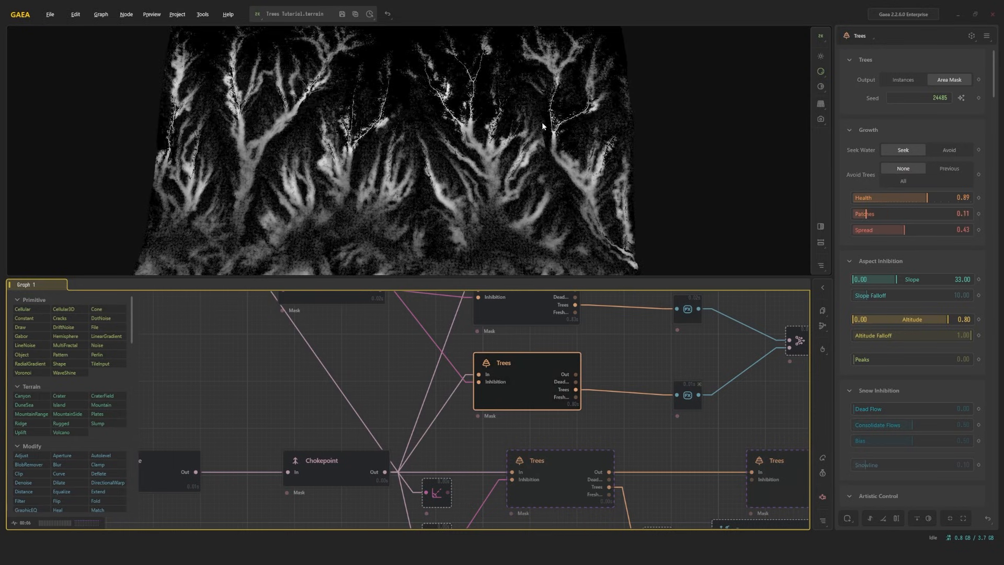
Inspect the Combine node joining both tree masks and examine the Curve node's resulting mask up close.
middle_click_drag(682, 334, 546, 339)
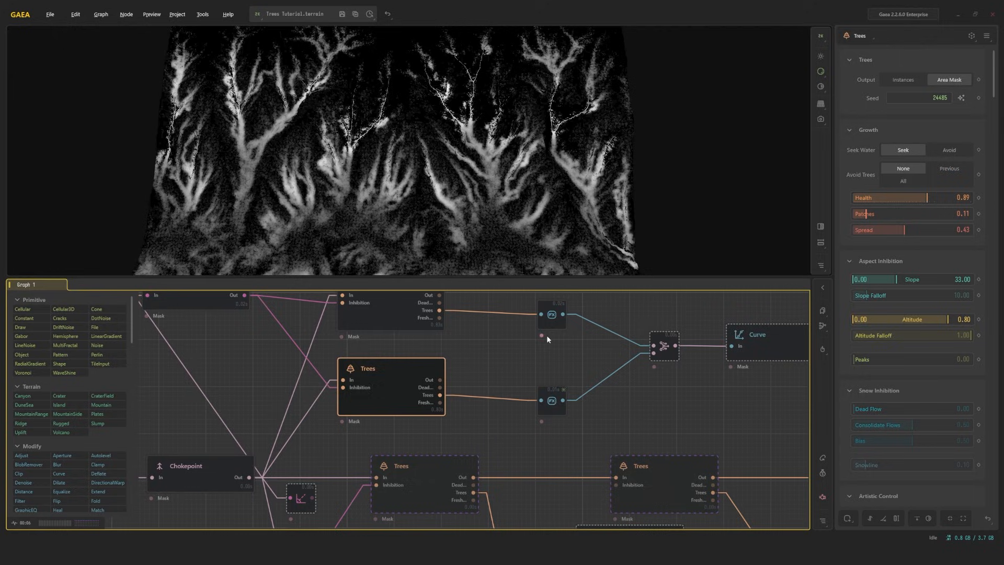
left_click(563, 393)
left_click(670, 346)
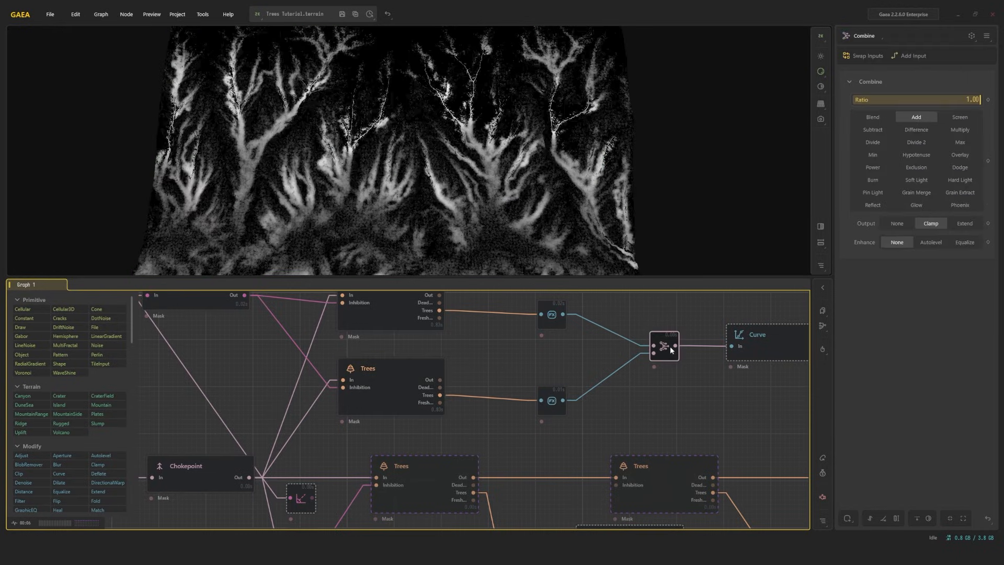
left_click(732, 365)
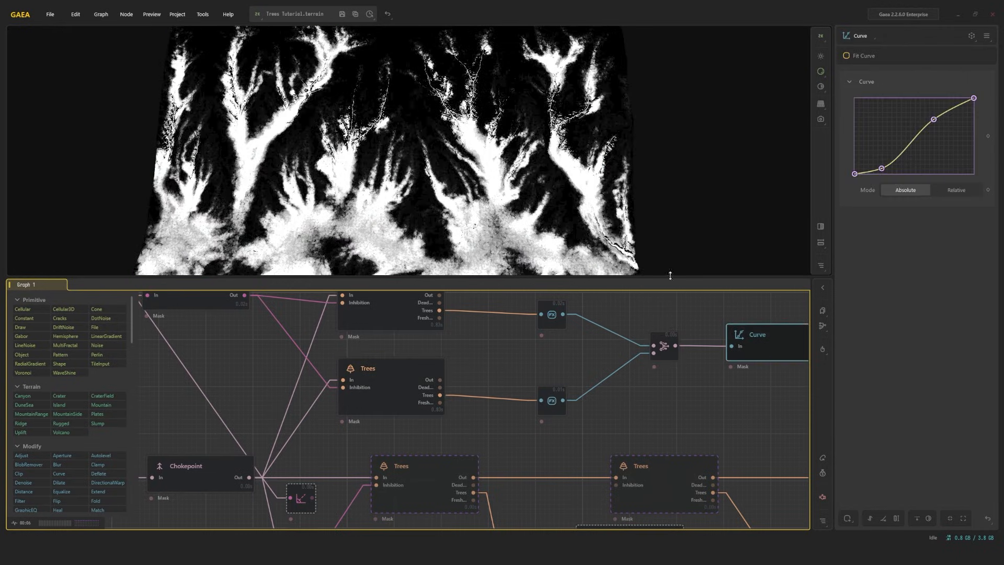
left_click_drag(547, 173, 576, 157)
scroll(576, 156, "up", 5)
scroll(577, 160, "down", 5)
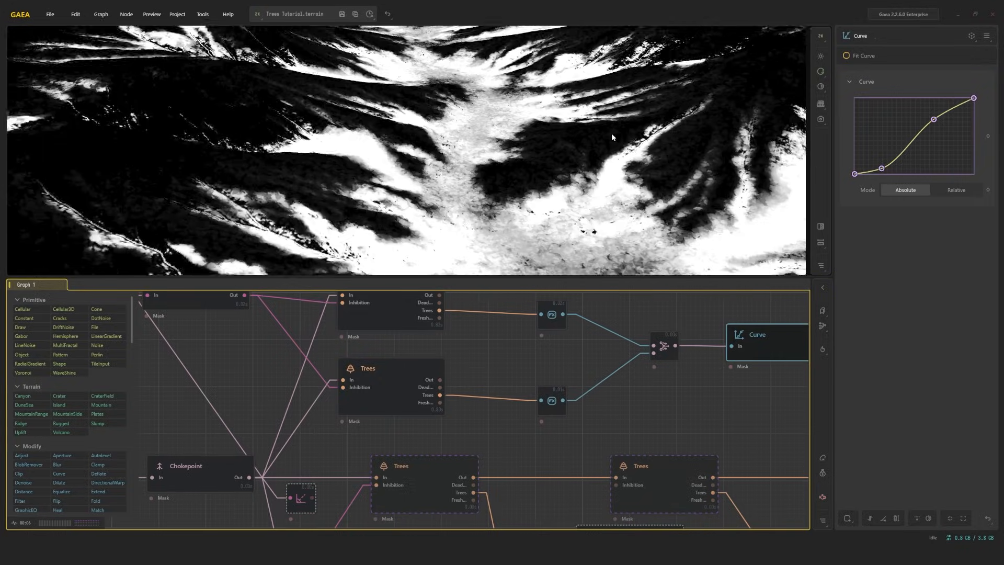
Try a Dead Flow of 0.17 on the lower Trees node, and return it to 0.00.
left_click(409, 391)
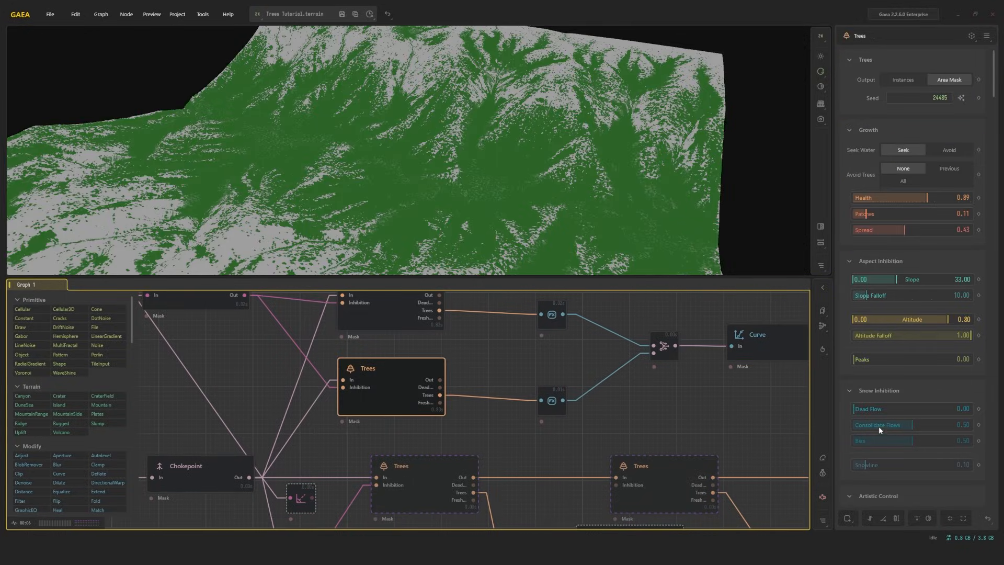
left_click(874, 409)
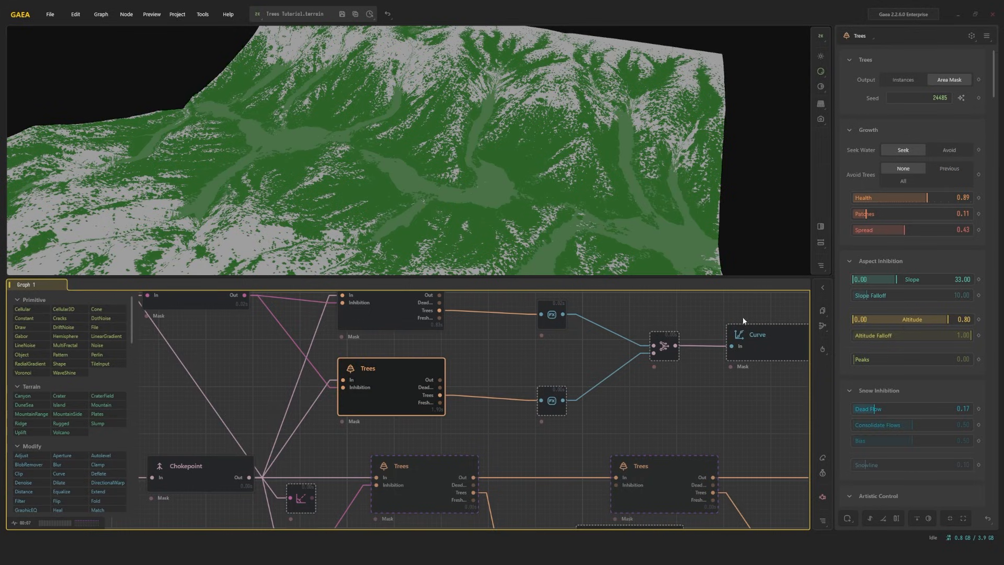
left_click_drag(875, 410, 716, 381)
Set the lower Trees node's Chaos to 0.84 and check the combined mask through the Combine and Curve nodes.
scroll(876, 404, "down", 3)
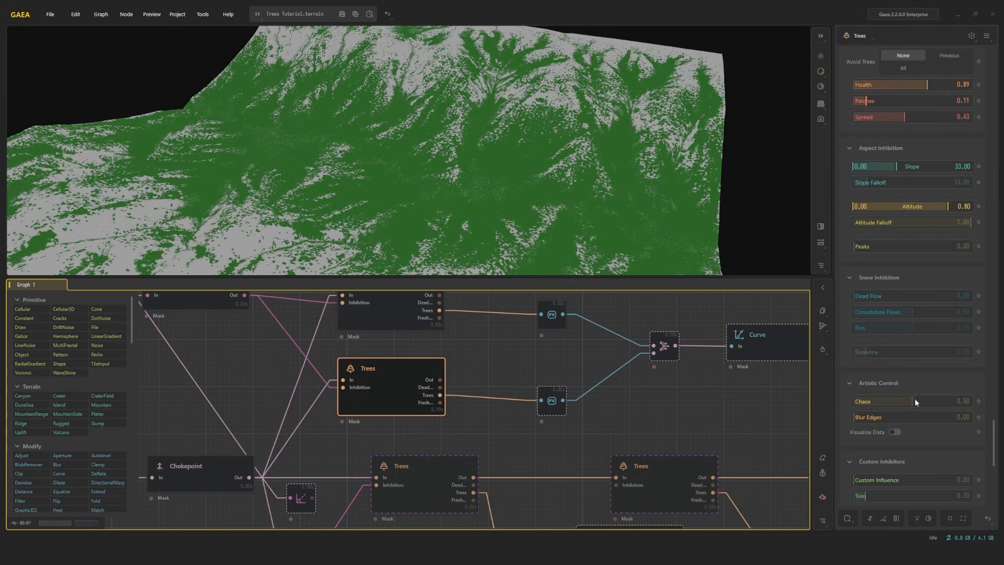
left_click(951, 400)
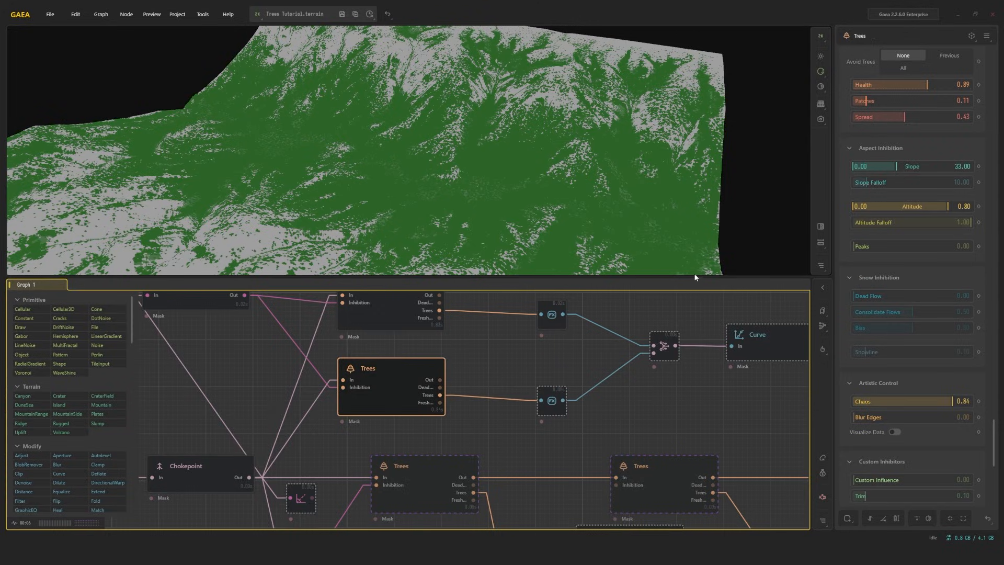
left_click(674, 344)
left_click(755, 342)
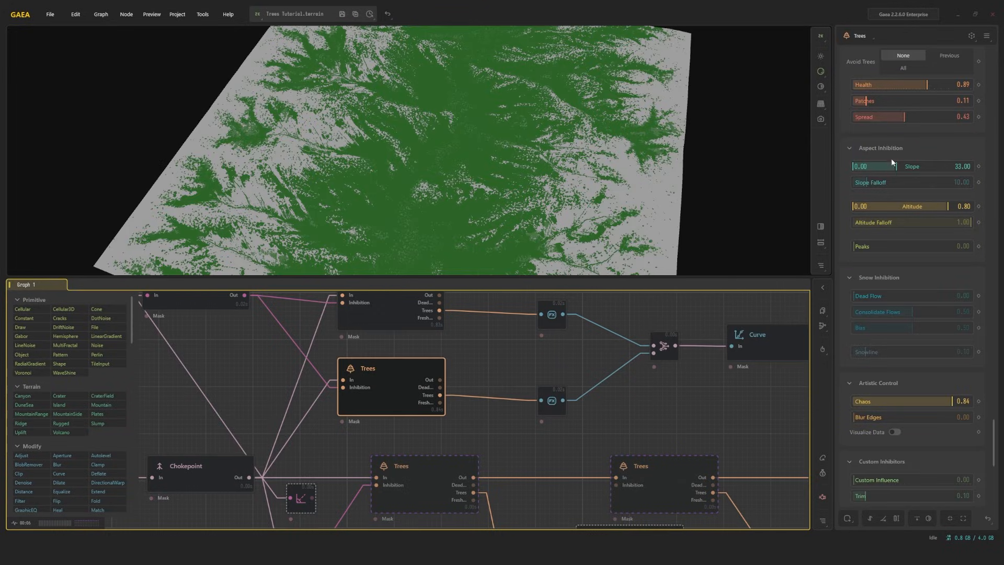
Set the lower Trees node's Altitude Falloff to 0.20.
left_click(856, 149)
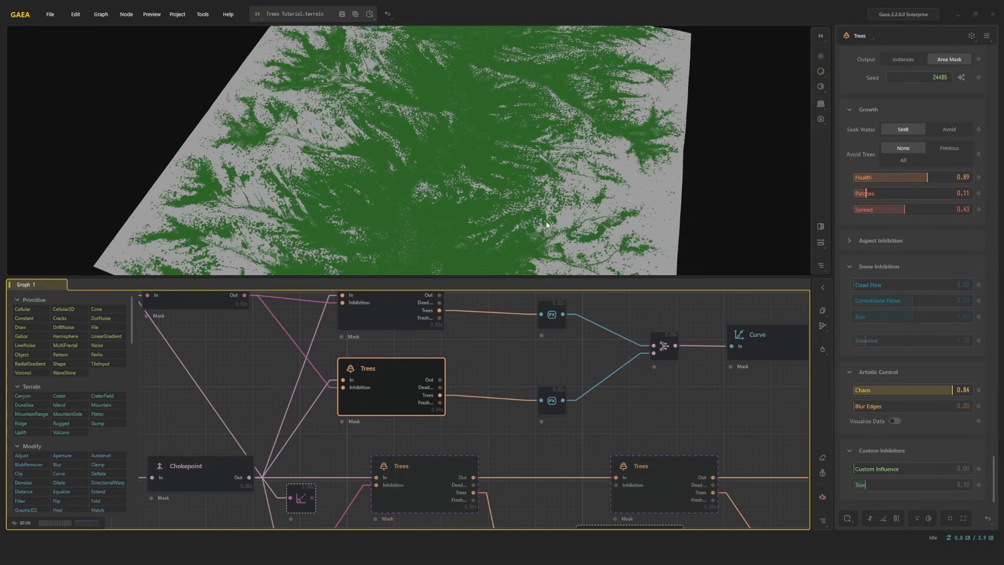
left_click(868, 240)
scroll(901, 246, "down", 2)
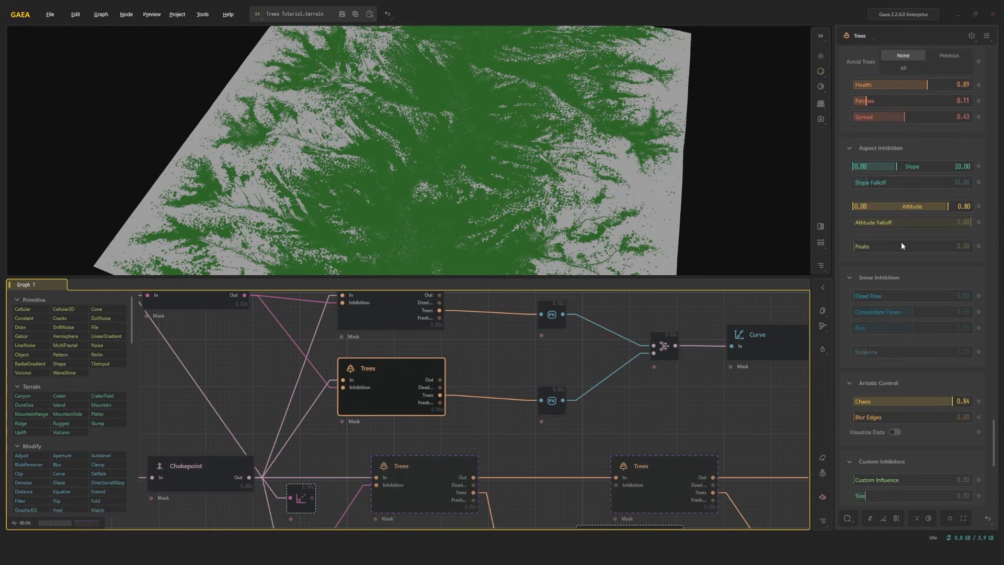
left_click_drag(919, 220, 877, 222)
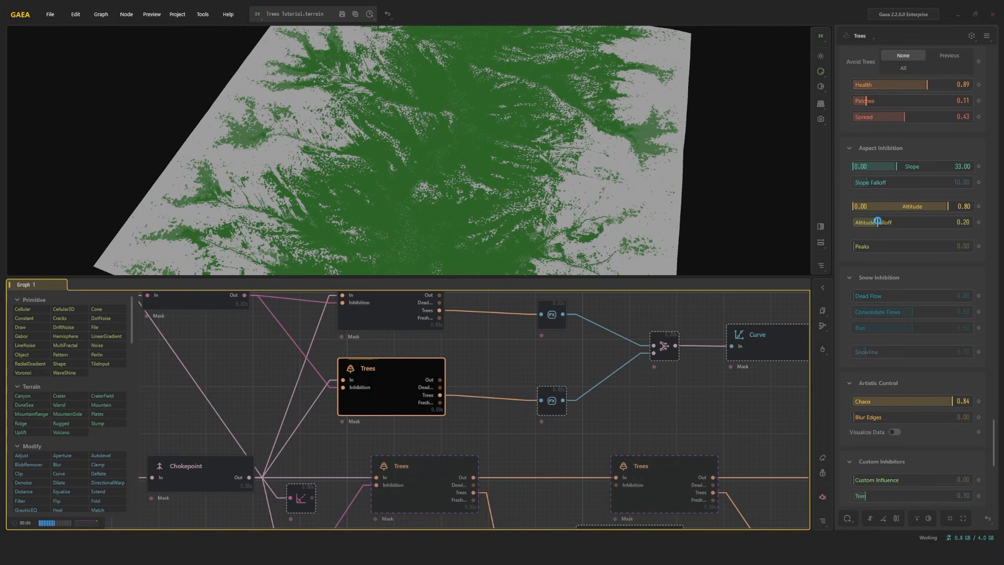
Set the upper Trees node's Altitude Falloff to 0.20 and preview the combined mask from the Curve node.
left_click(399, 318)
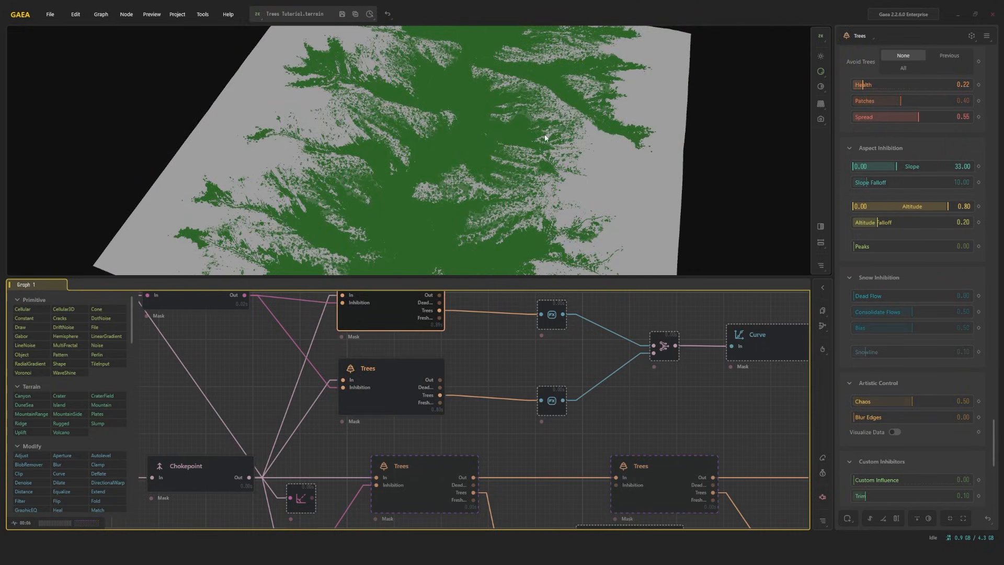
left_click_drag(544, 133, 502, 121)
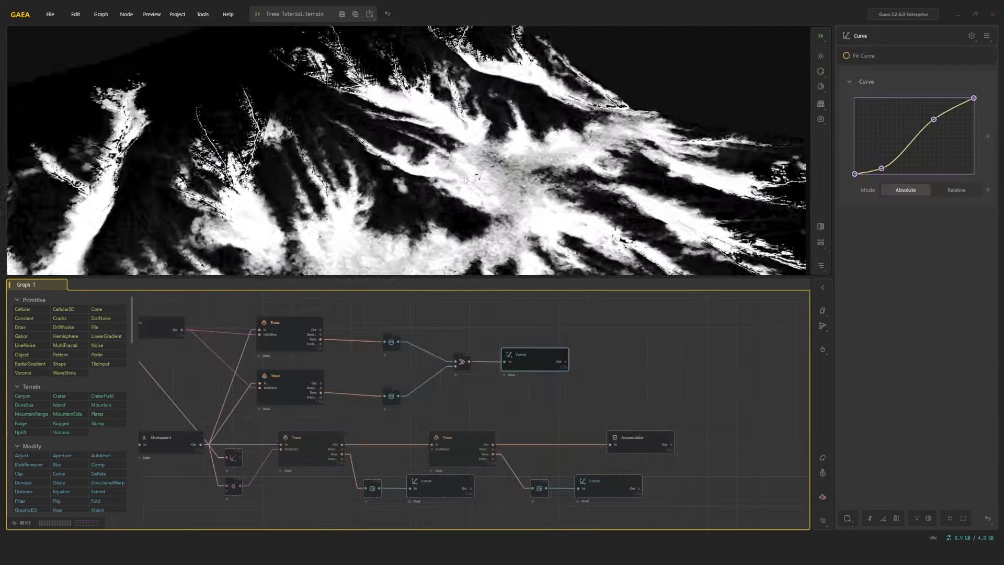
left_click_drag(501, 121, 507, 150)
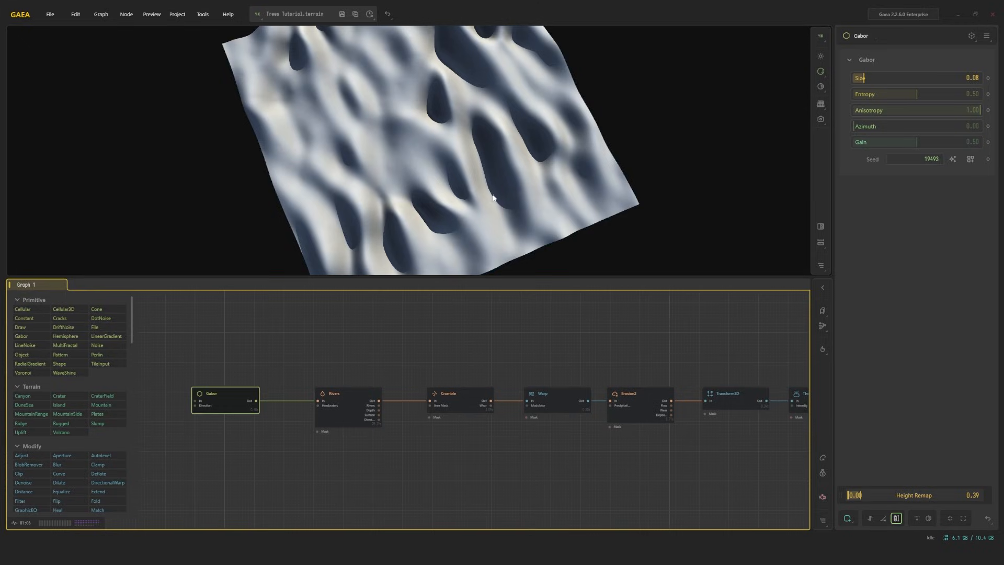
Examine the base terrain shape of the Gabor node at the start of the graph from different angles and distances.
left_click_drag(436, 193, 520, 167)
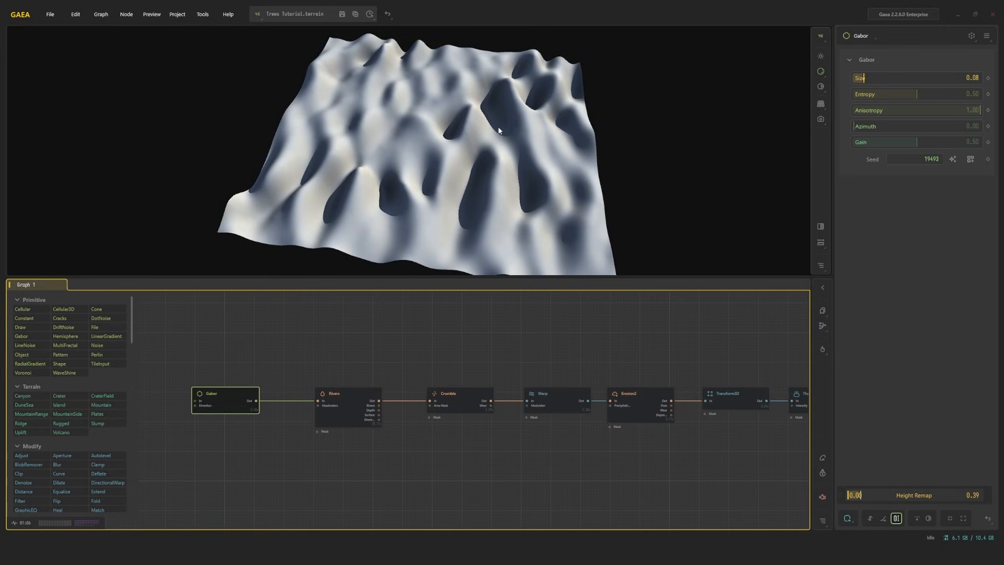
left_click_drag(470, 175, 449, 187)
scroll(493, 139, "up", 5)
scroll(450, 187, "up", 3)
scroll(449, 187, "down", 5)
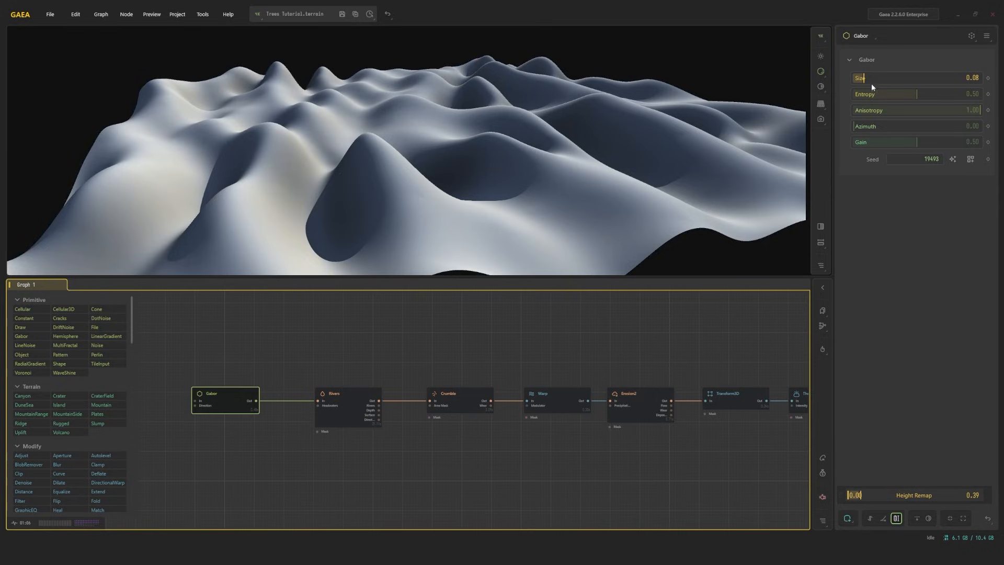
mouse_move(495, 114)
left_mouse_down()
mouse_move(490, 146)
mouse_move(434, 145)
mouse_move(519, 181)
mouse_move(515, 158)
mouse_move(482, 148)
mouse_move(494, 134)
left_mouse_up()
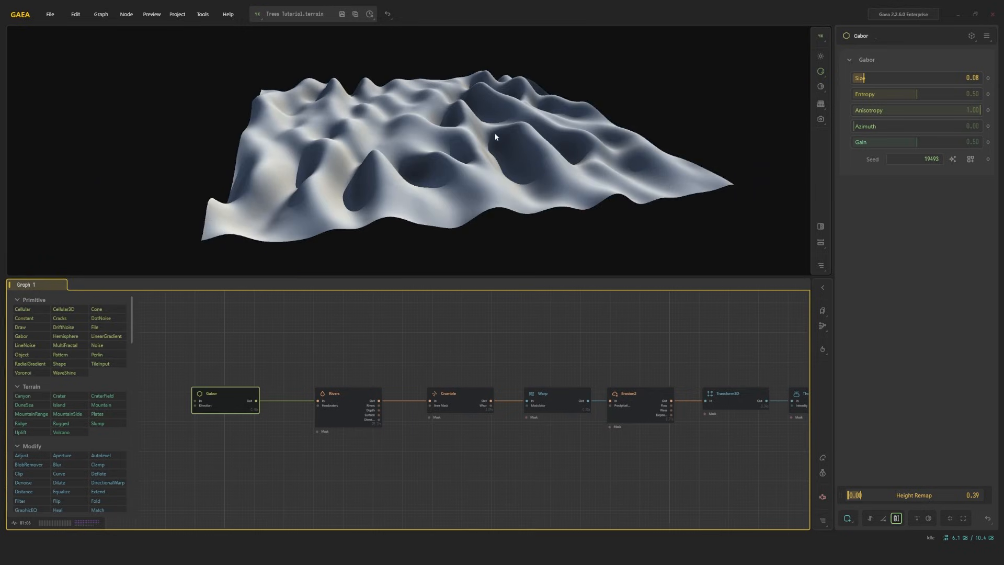
scroll(494, 136, "up", 5)
Preview the Rivers node after Gabor and examine its river channels from different angles and distances.
left_click(351, 402)
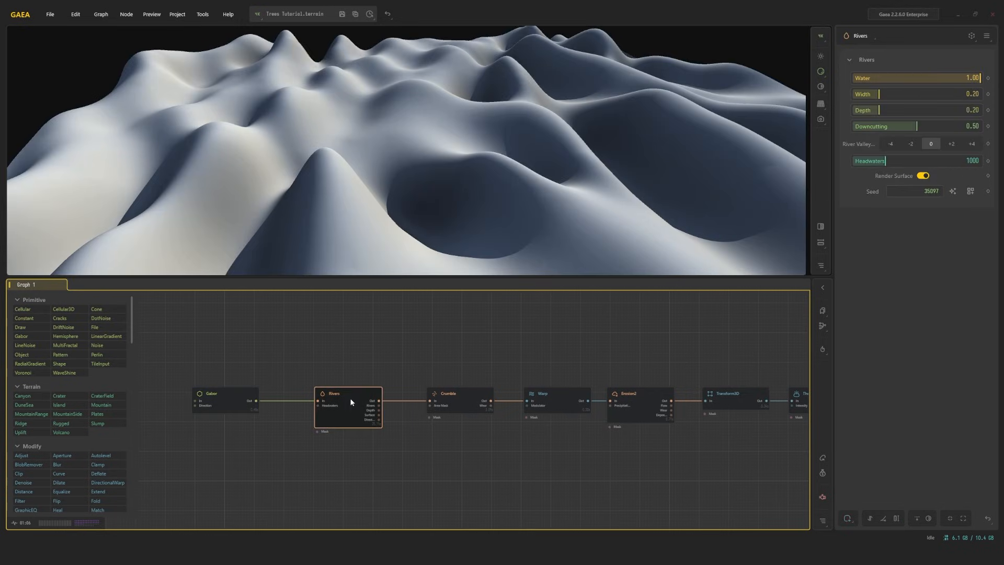
mouse_move(437, 161)
left_mouse_down()
mouse_move(495, 188)
mouse_move(475, 150)
mouse_move(511, 143)
mouse_move(448, 157)
mouse_move(428, 172)
left_mouse_up()
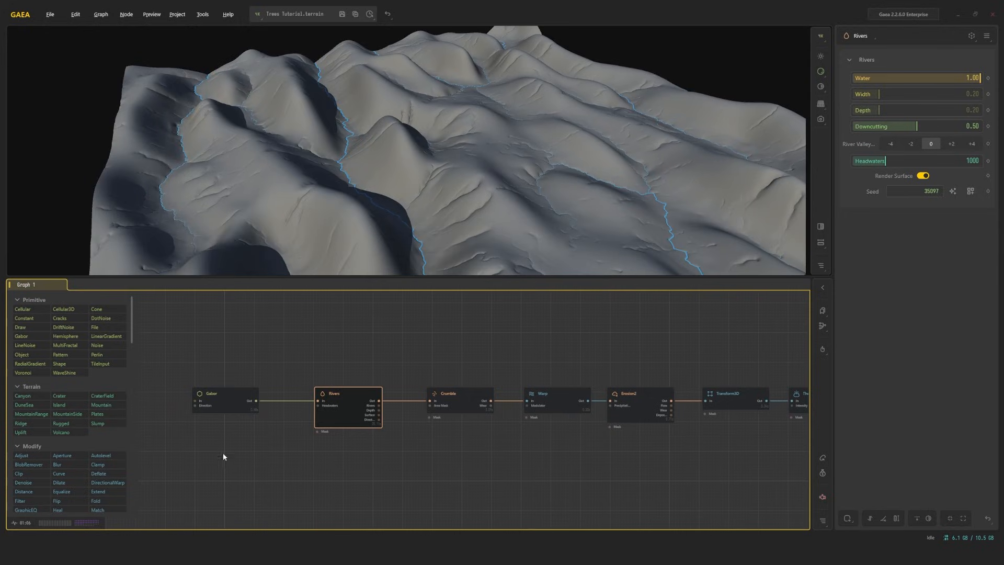
left_click_drag(365, 236, 476, 188)
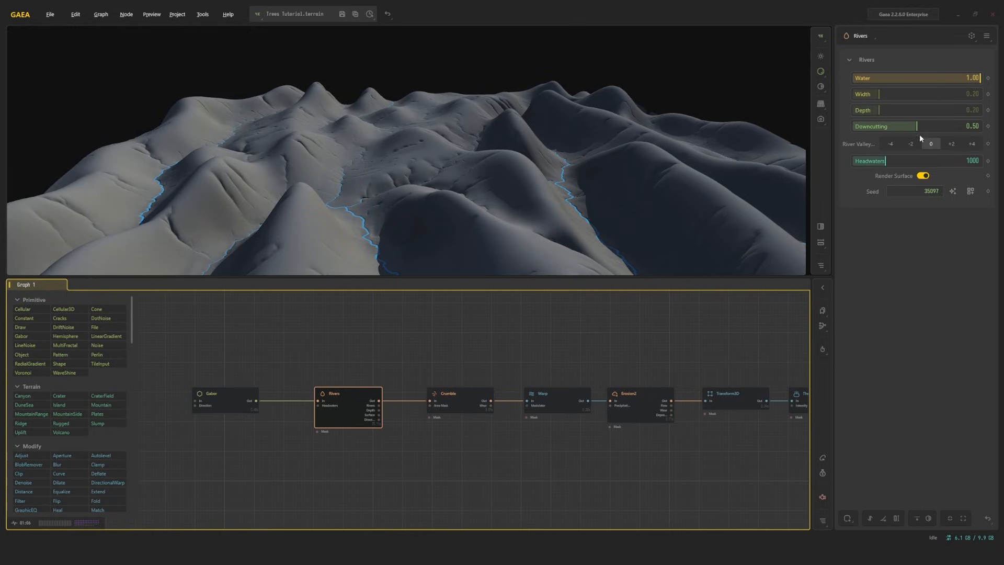
scroll(524, 226, "down", 5)
left_click_drag(522, 220, 466, 253)
scroll(498, 213, "up", 3)
Preview the Crumble node and examine the broken-up rock surface from close up and farther away.
left_click(459, 402)
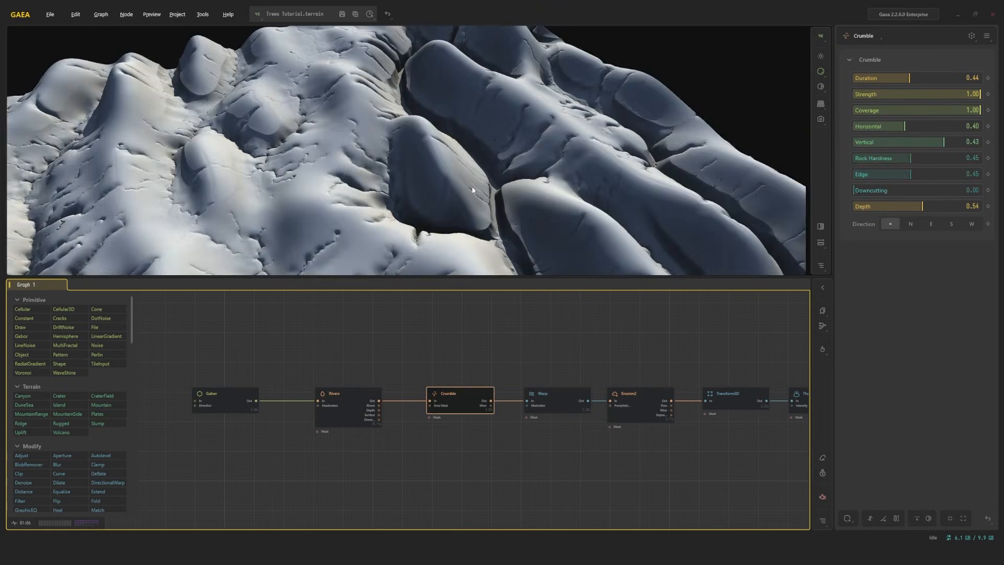
scroll(472, 189, "down", 3)
left_click_drag(471, 188, 478, 252)
scroll(528, 189, "up", 3)
scroll(509, 196, "down", 4)
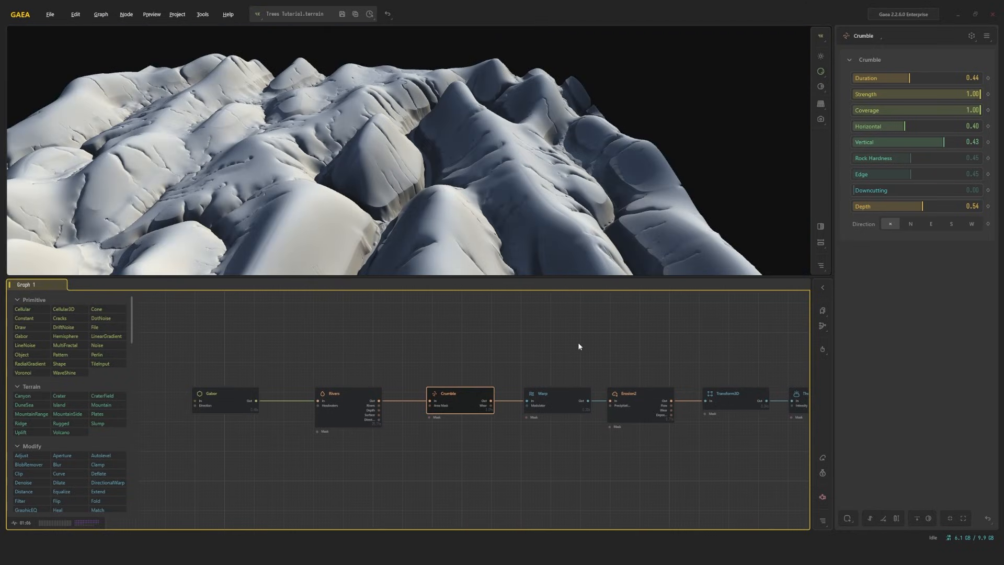
Preview the Warp node after Crumble and compare its terrain with the Crumble output.
scroll(451, 349, "up", 3)
left_click(484, 369)
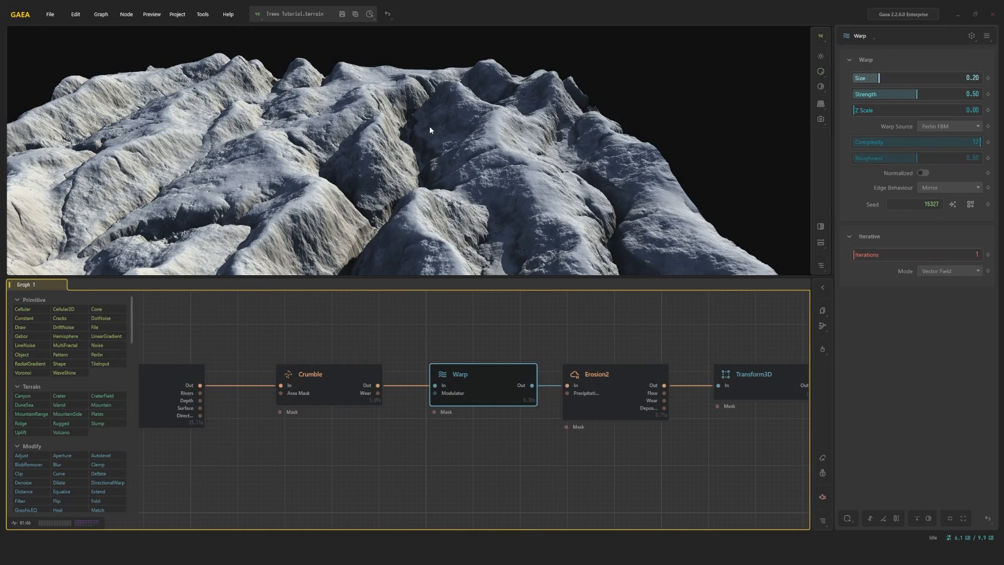
mouse_move(425, 155)
left_mouse_down()
mouse_move(426, 139)
mouse_move(423, 150)
left_mouse_up()
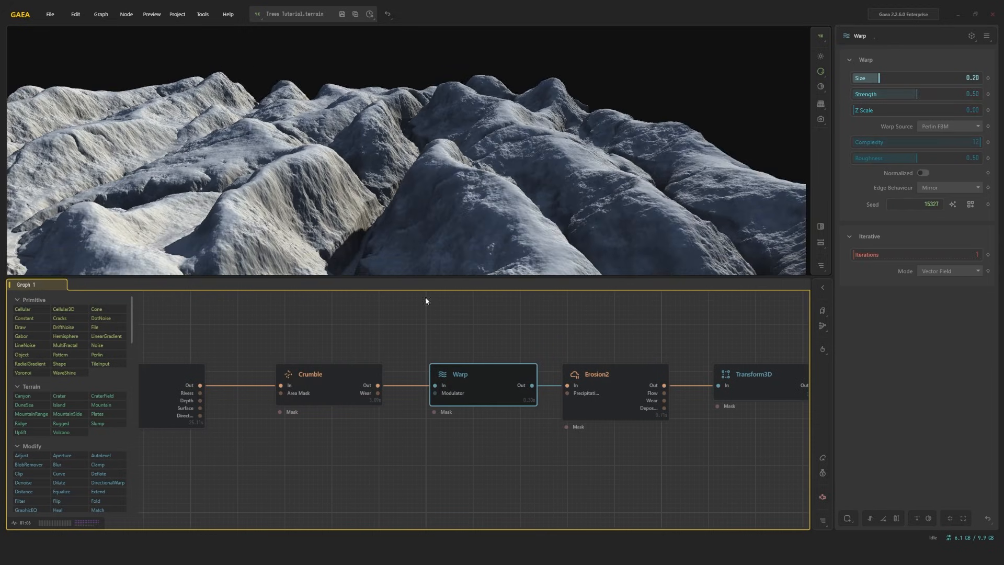
left_click(343, 386)
left_click(484, 370)
Preview the Erosion2 node after the first Warp and examine its eroded ridges and valleys from several angles.
left_click(627, 382)
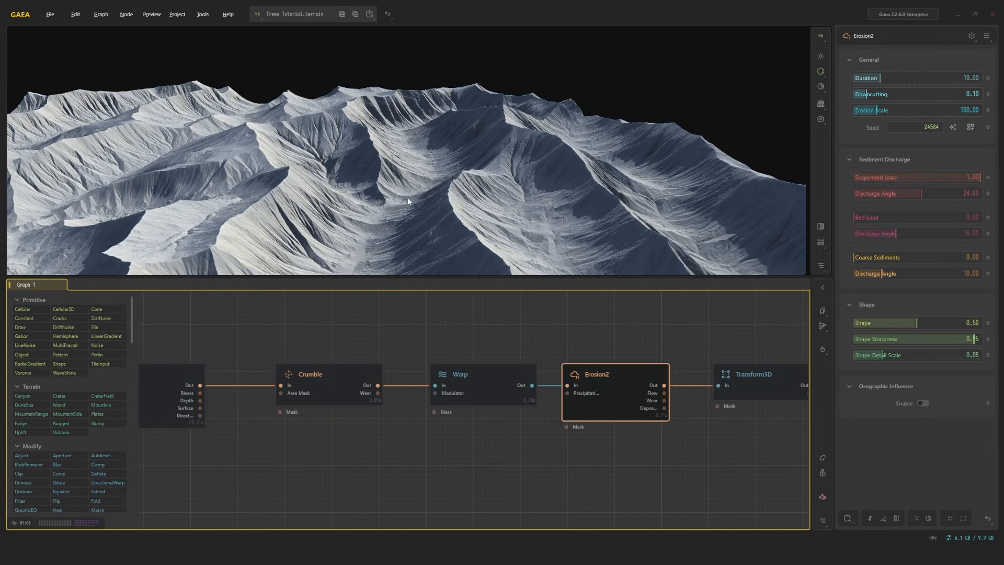
left_click_drag(410, 199, 578, 183, "alt")
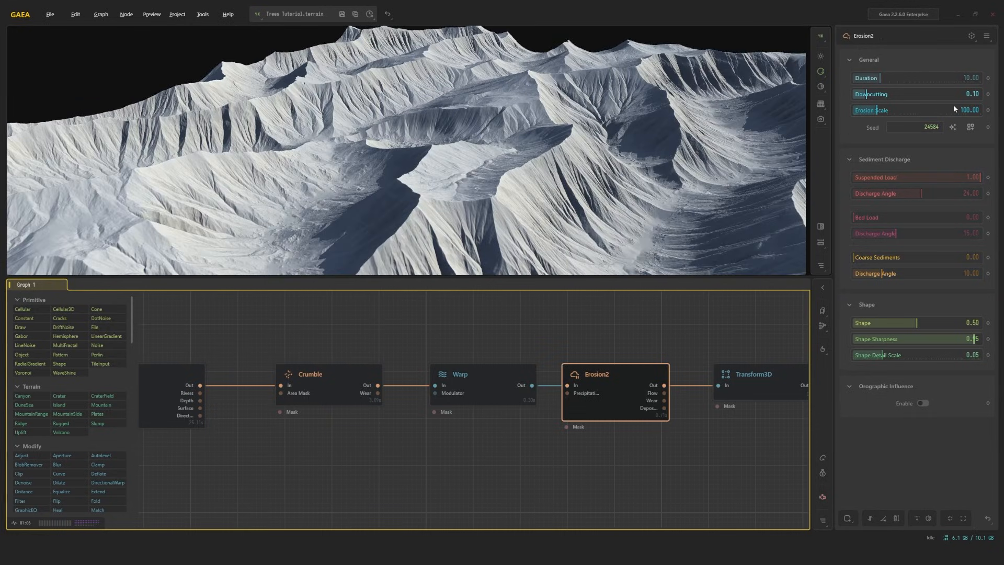
left_click_drag(664, 147, 567, 170, "alt")
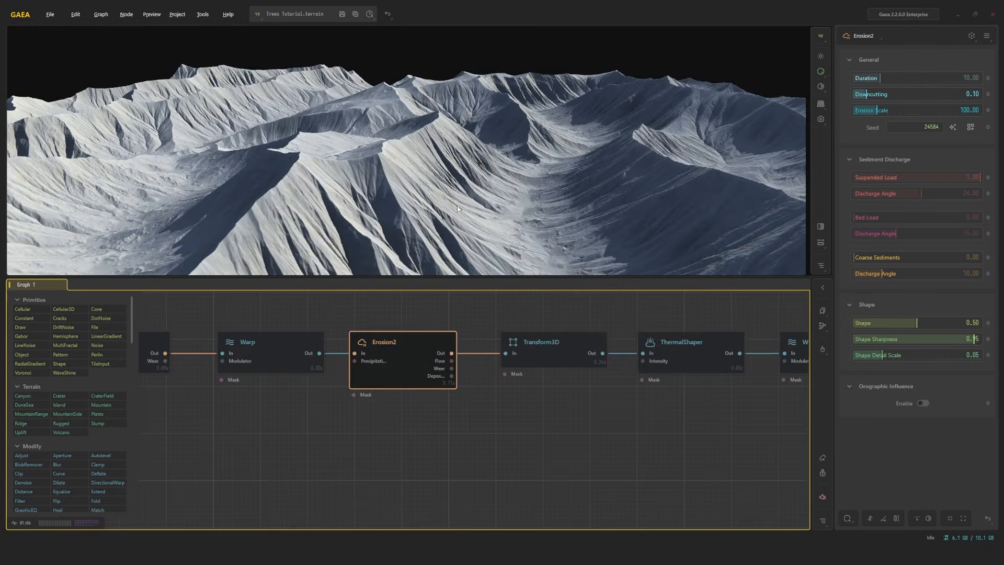
left_click_drag(407, 209, 358, 182)
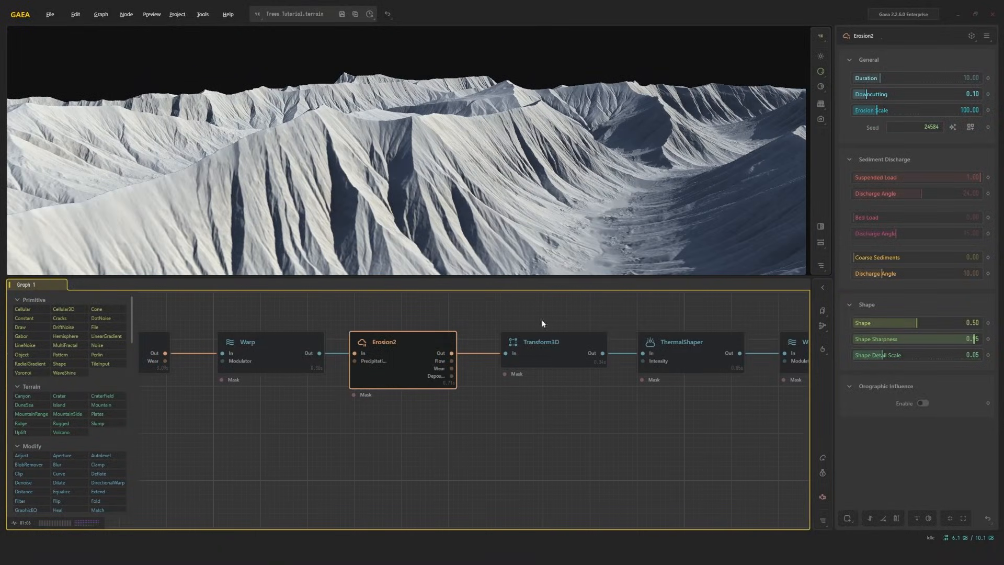
Preview the Transform3D node and compare its scaled terrain with the preceding Warp and Erosion2 outputs.
left_click(533, 342)
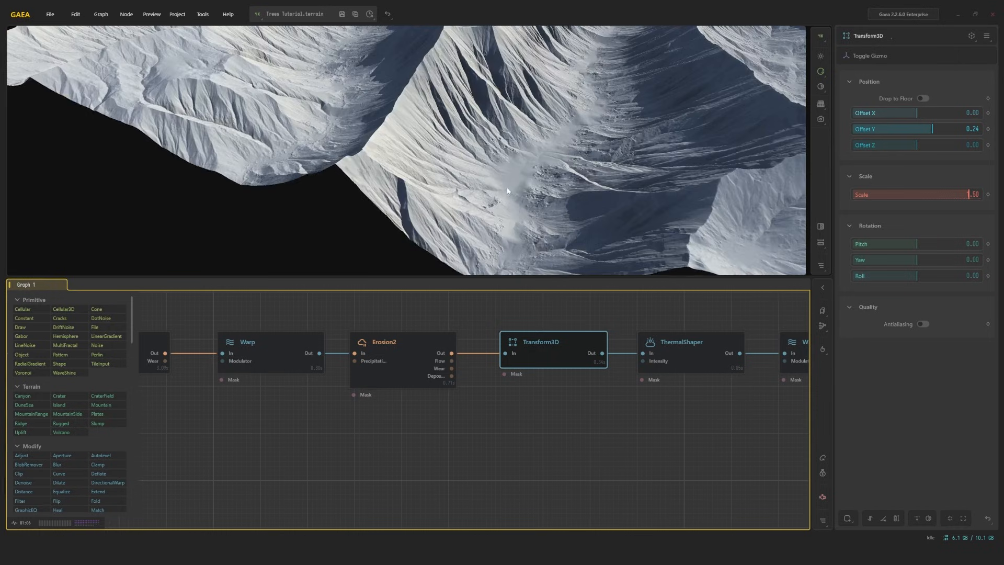
left_click_drag(506, 179, 490, 200)
left_click(306, 337)
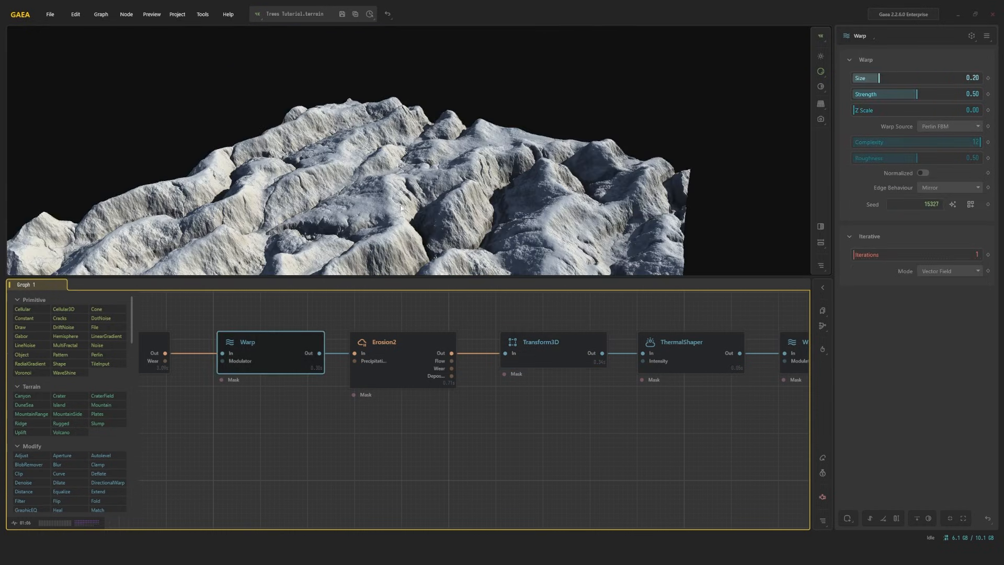
left_click(414, 350)
left_click(586, 343)
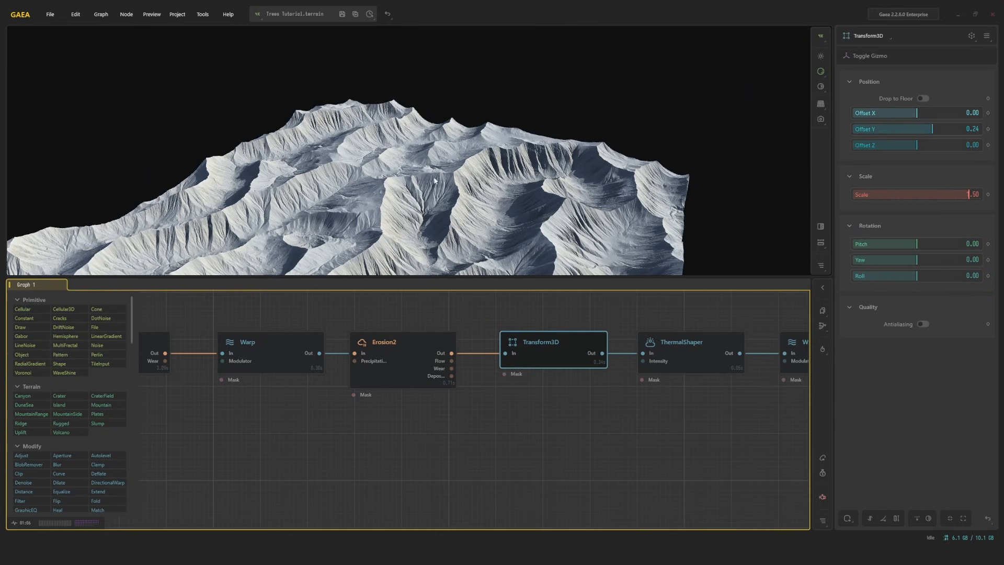
left_click_drag(464, 160, 515, 170)
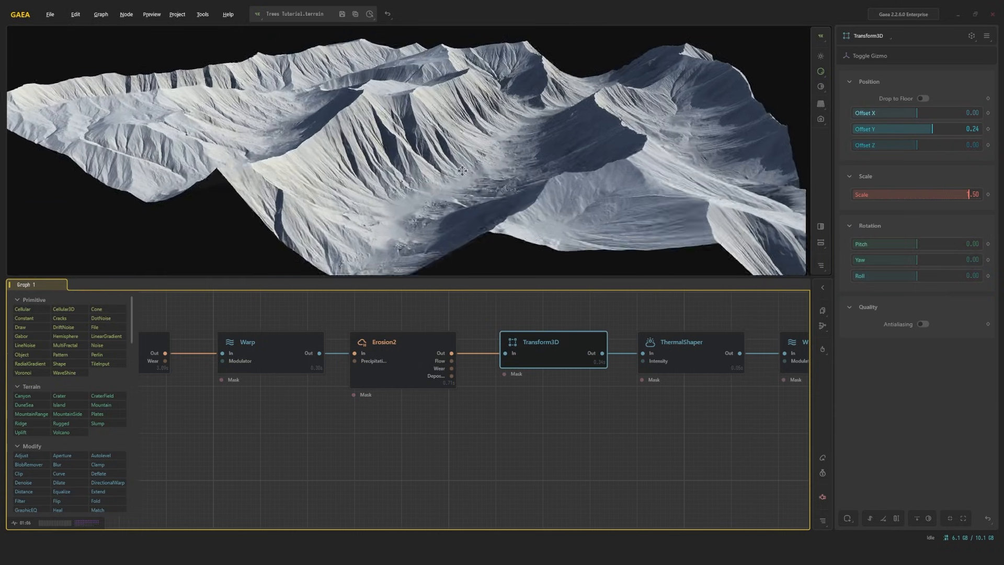
scroll(515, 170, "up", 2)
Preview the ThermalShaper node and compare its mountain slopes and valley floor with the Transform3D output.
left_click_drag(691, 384, 595, 390)
left_click(600, 346)
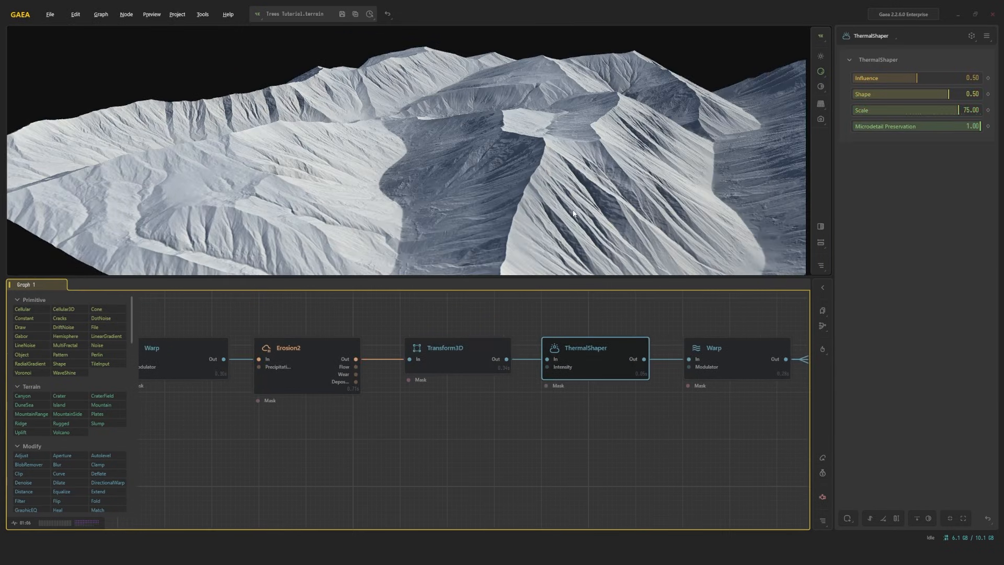
scroll(560, 201, "up", 4)
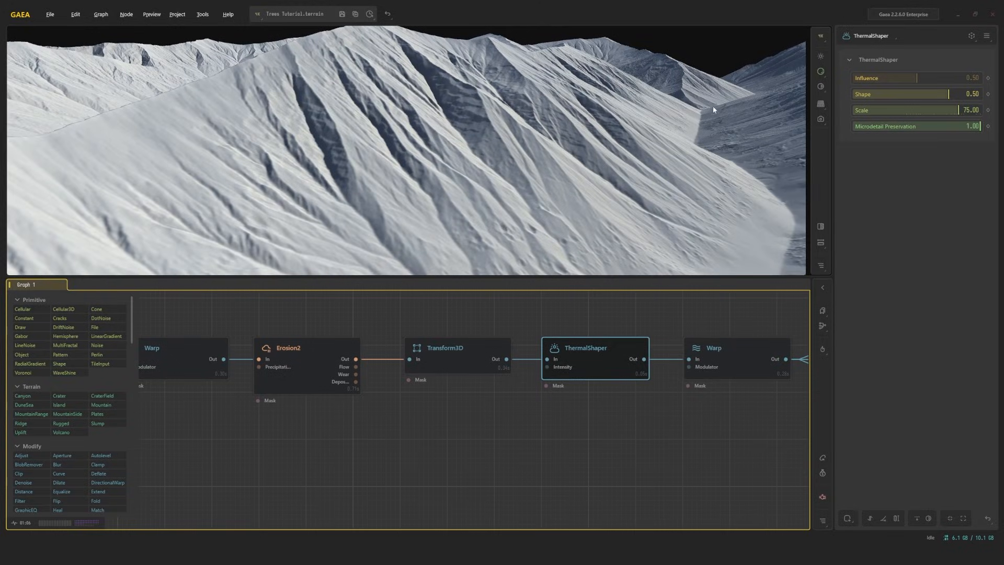
left_click(500, 354)
left_click(576, 362)
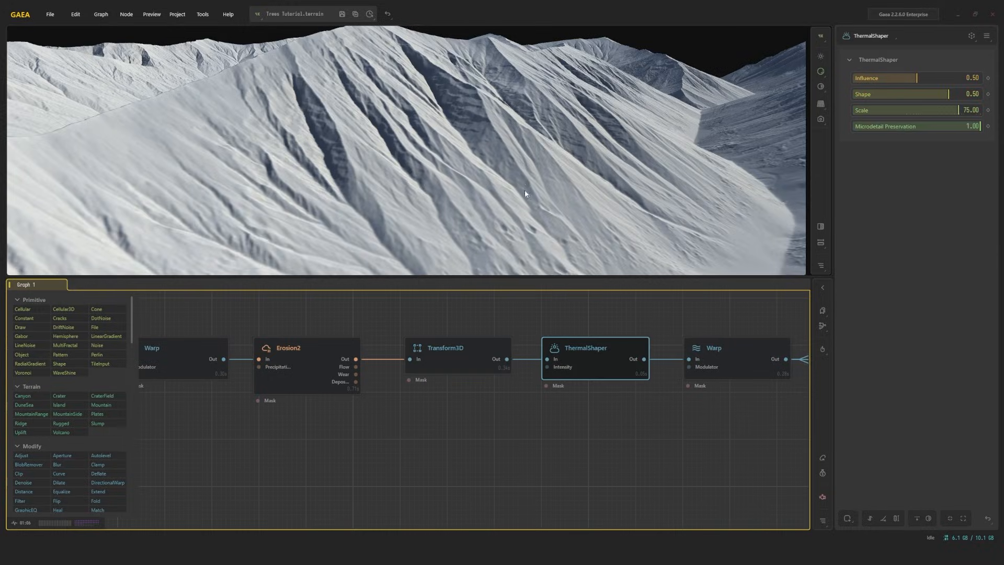
scroll(530, 185, "down", 5)
scroll(351, 85, "up", 4)
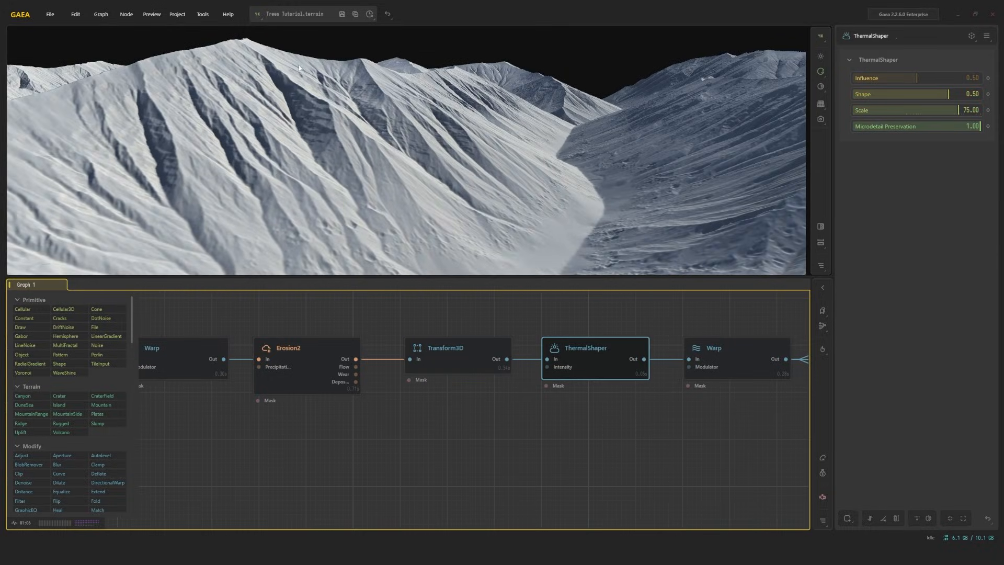
left_click(498, 353)
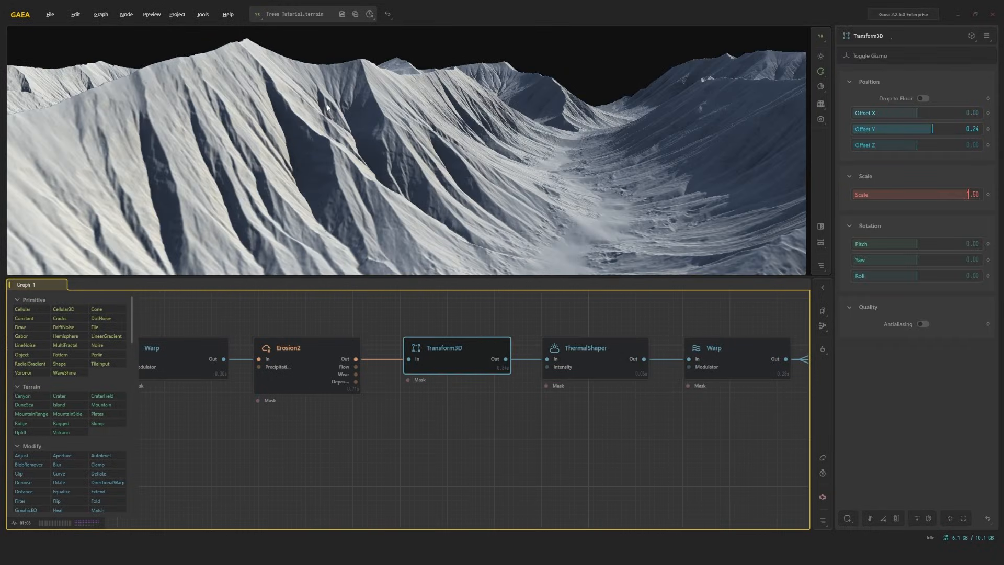
left_click(603, 349)
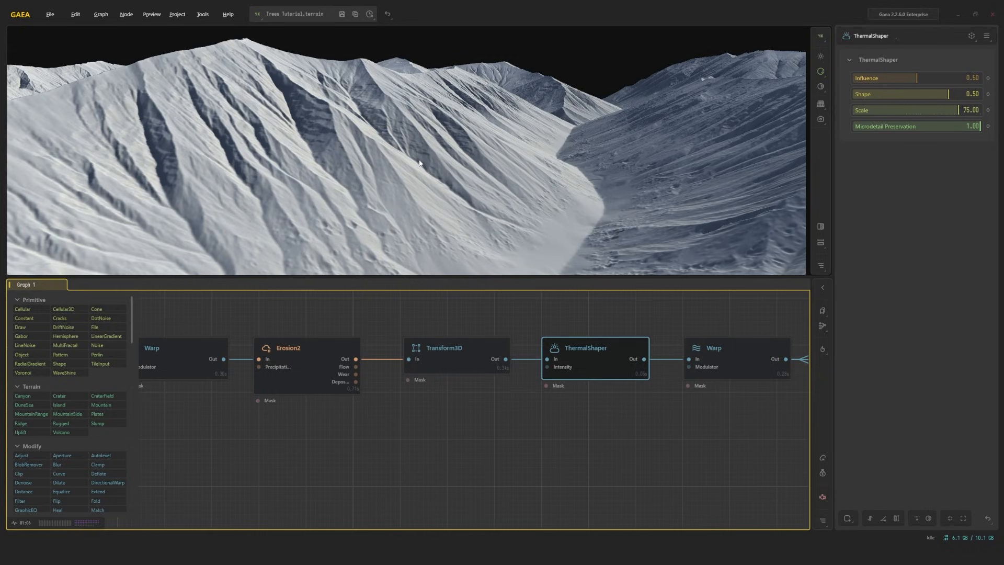
left_click_drag(420, 164, 430, 160)
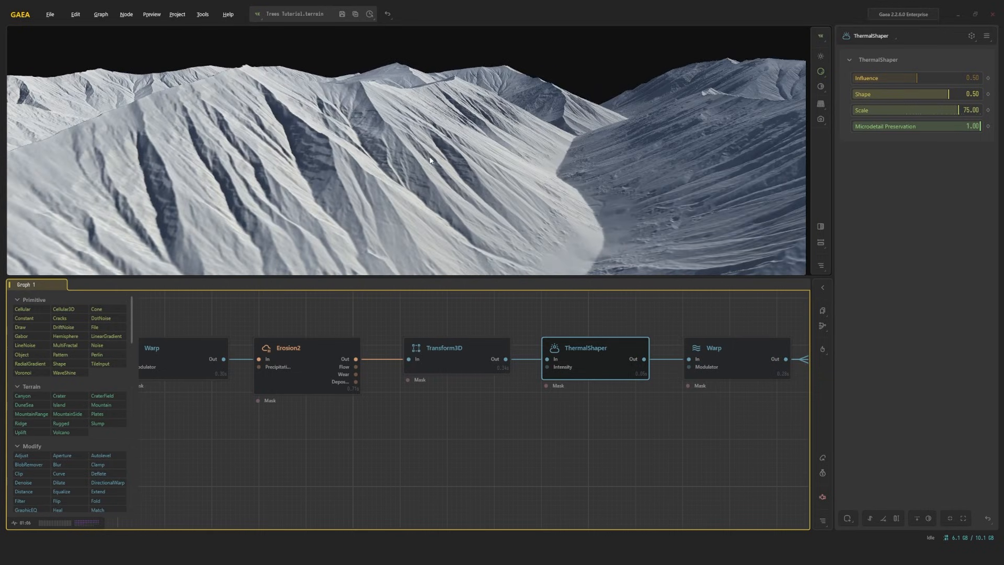
Preview the Warp node after ThermalShaper, its FractalTerraces and Slope branches, and the Combine node that blends them.
middle_click_drag(702, 400, 526, 406)
left_click(591, 374)
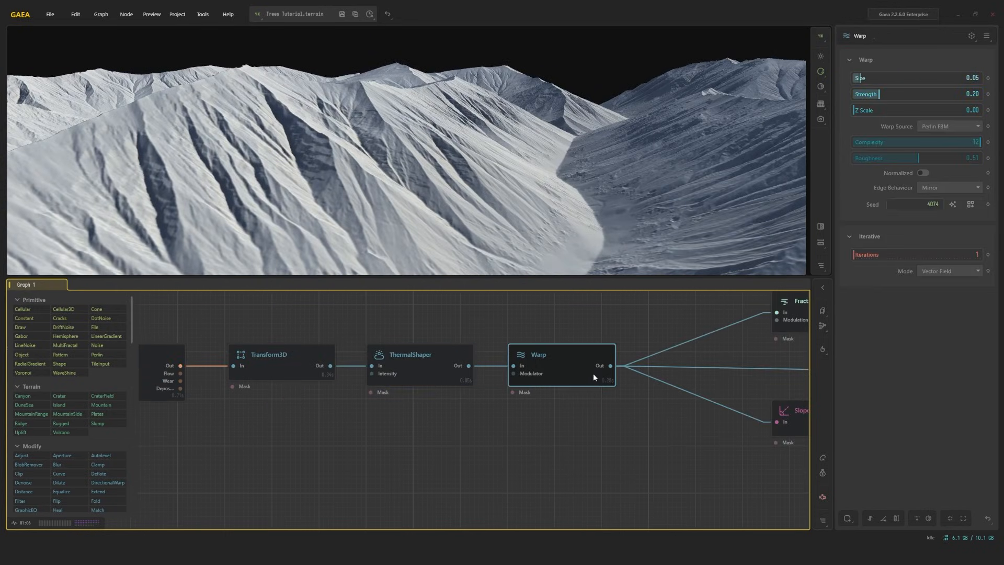
middle_click_drag(753, 359, 548, 394)
left_click(567, 362)
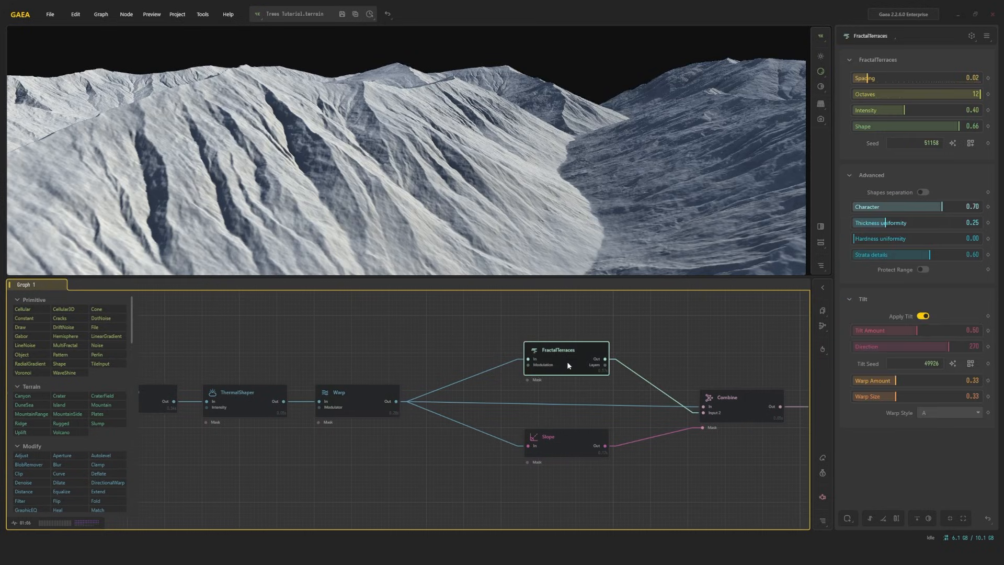
left_click(584, 439)
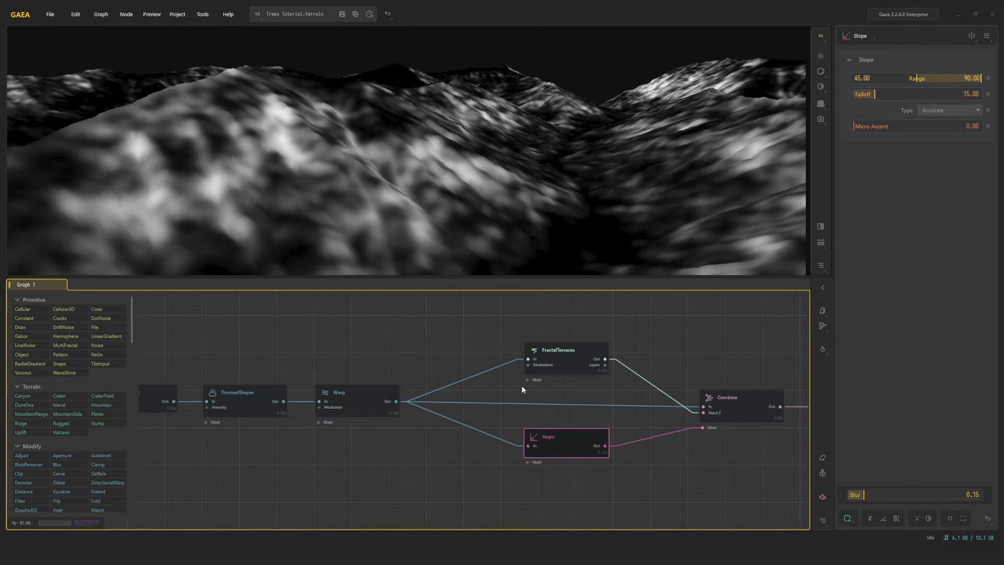
left_click(724, 408)
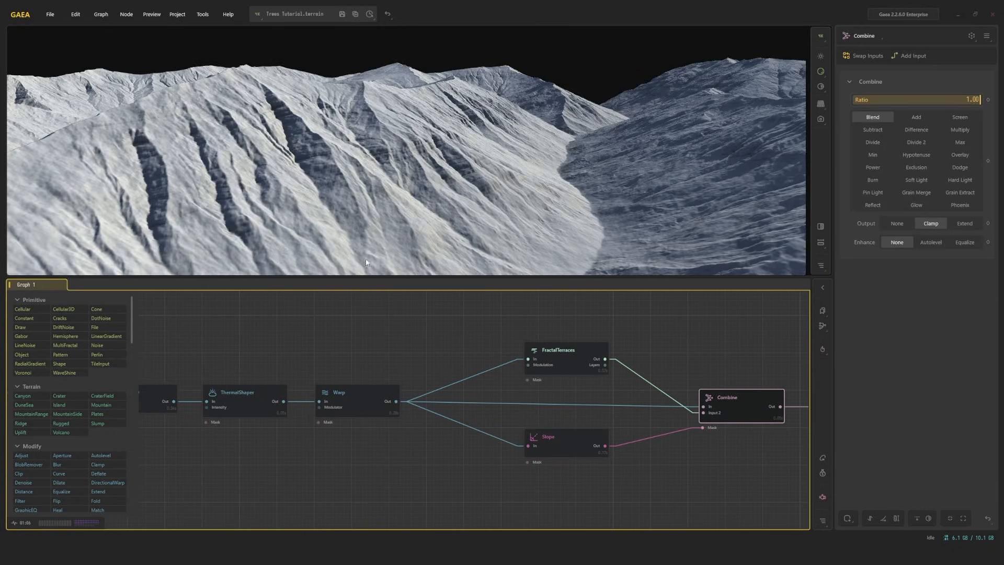
Preview the Erosion2 node after Combine and compare its slope detail with the Combine output.
middle_click_drag(520, 361, 336, 363)
middle_click_drag(524, 404, 349, 396)
left_click(513, 403)
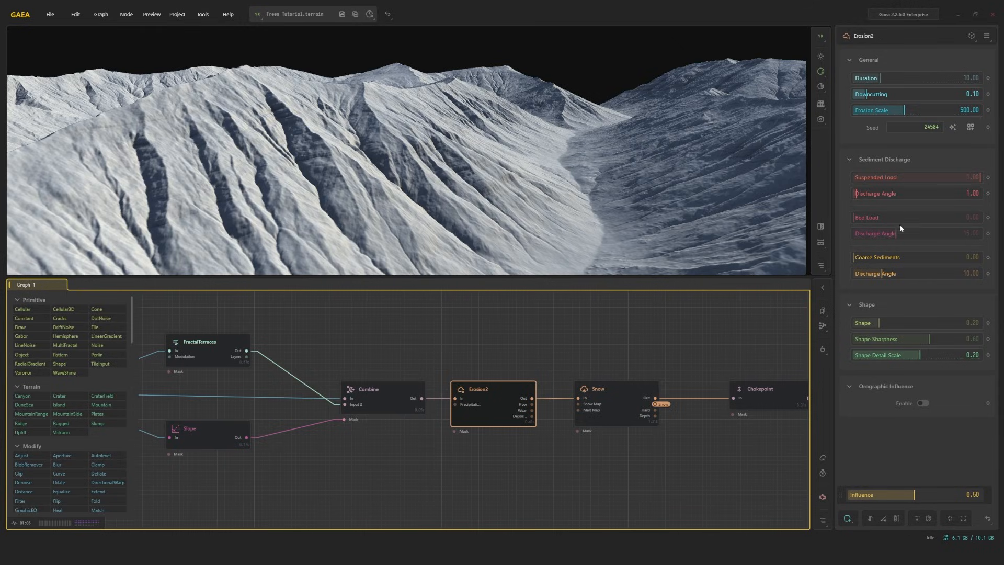
left_click(408, 391)
left_click(473, 393)
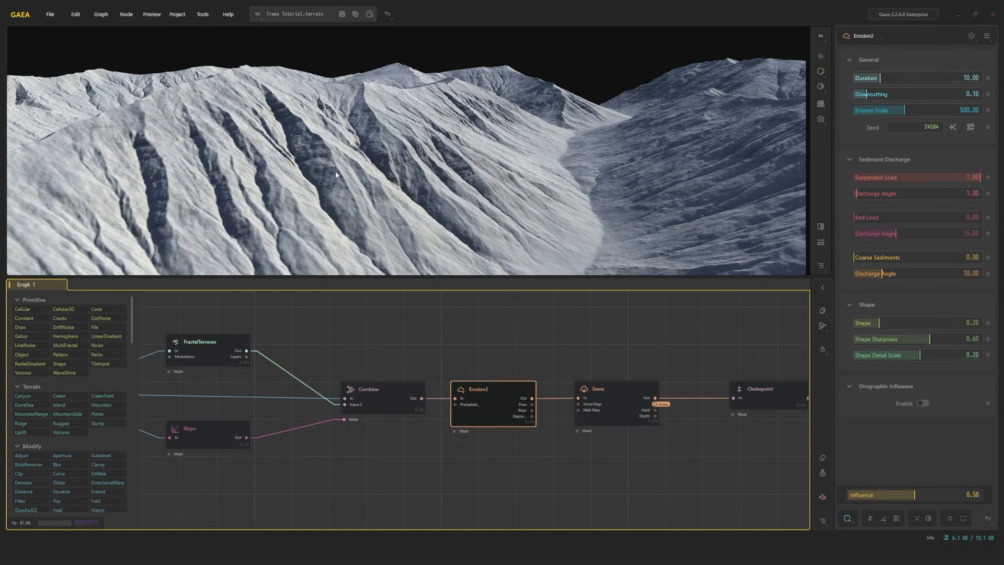
left_click_drag(361, 212, 413, 205)
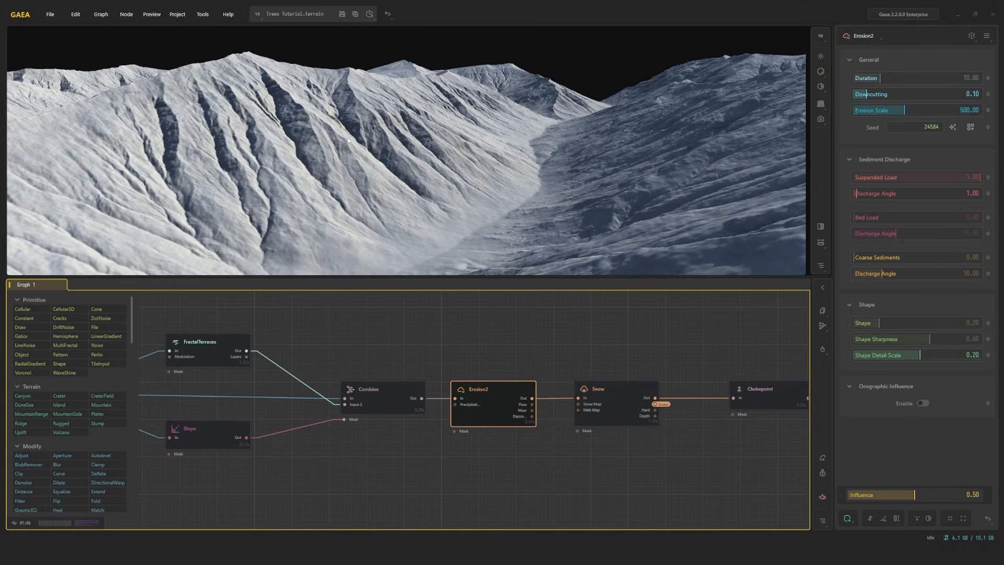
left_click(372, 388)
left_click(487, 397)
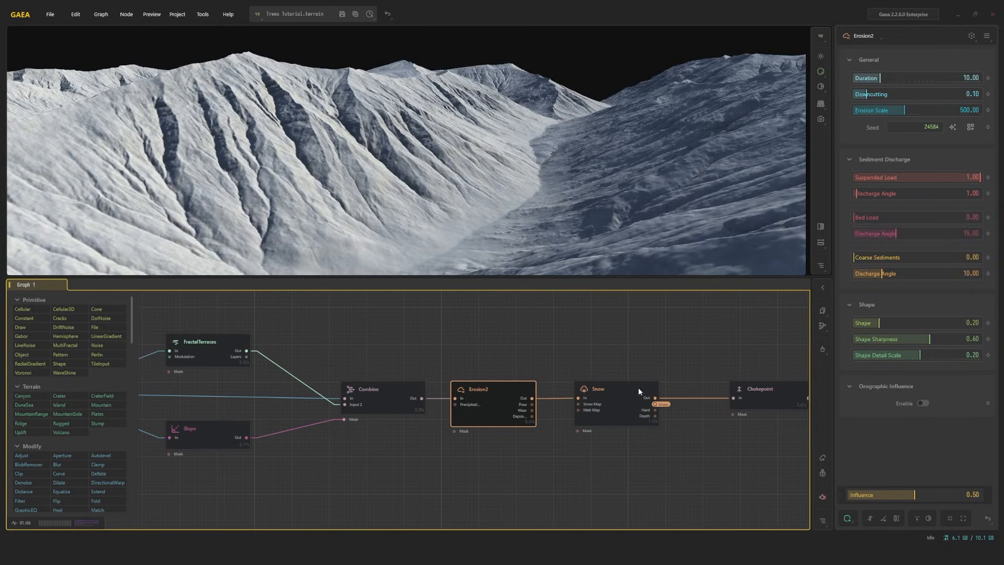
Preview the Snow node, then examine the valley terrain from the Chokepoint node at different distances.
left_click(633, 393)
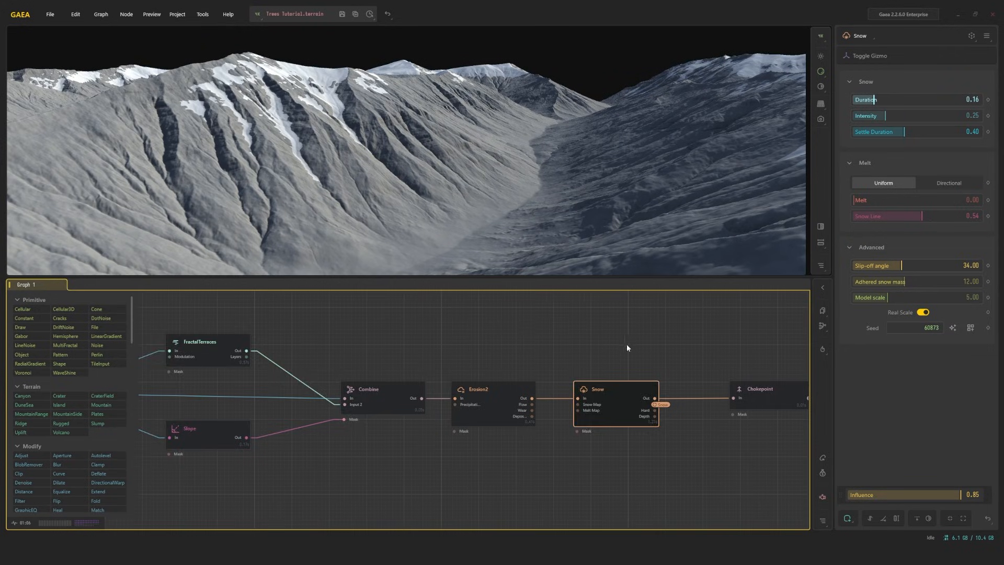
middle_click_drag(626, 345, 418, 352)
left_click(554, 392)
middle_click_drag(532, 347, 440, 341)
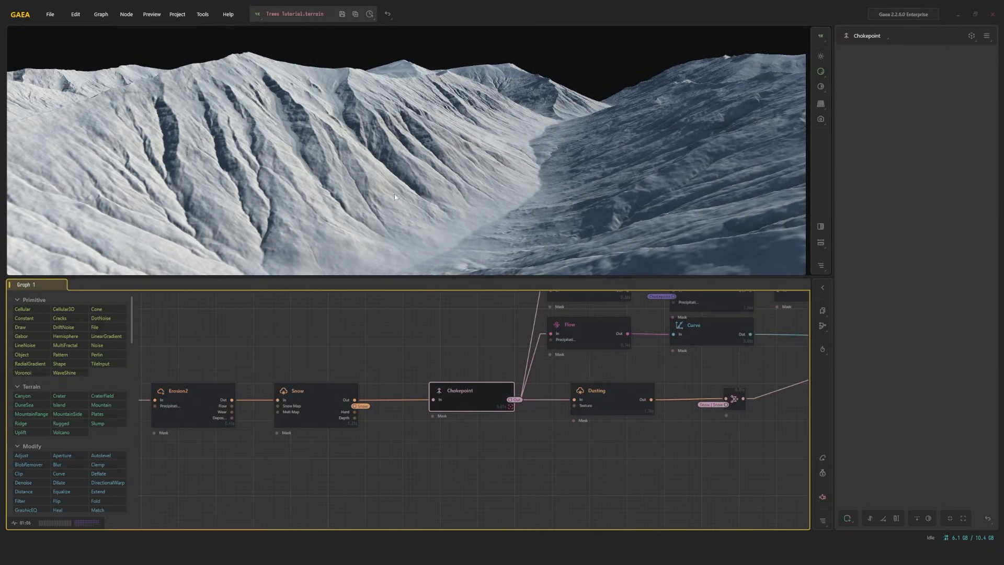
middle_click_drag(613, 363, 535, 378)
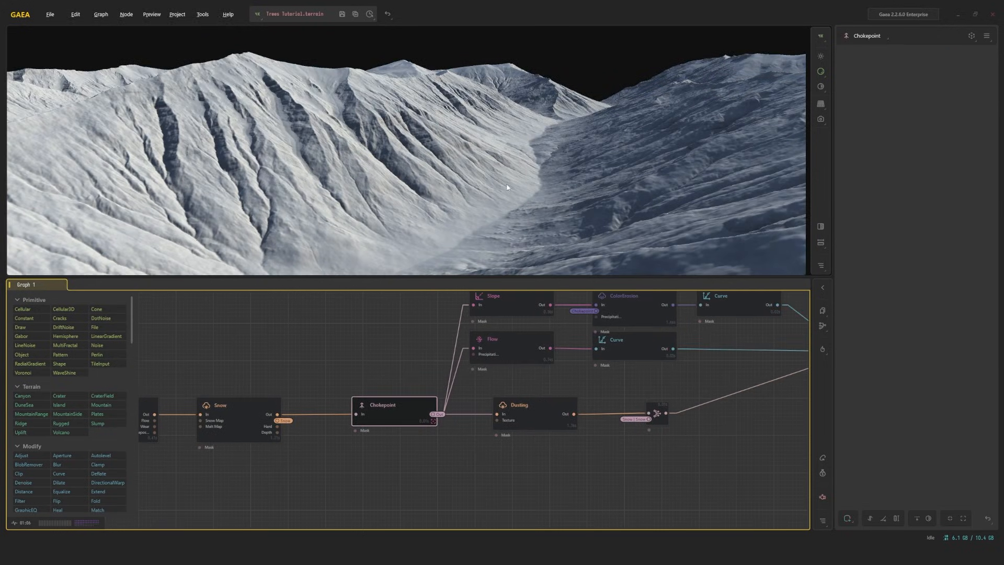
scroll(515, 217, "up", 5)
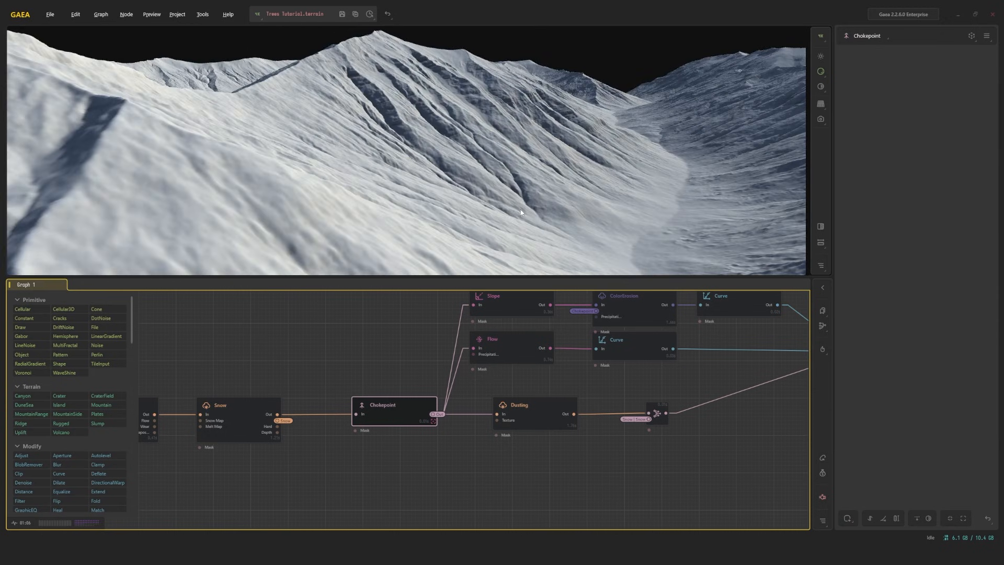
middle_click_drag(520, 209, 543, 213)
scroll(519, 212, "down", 3)
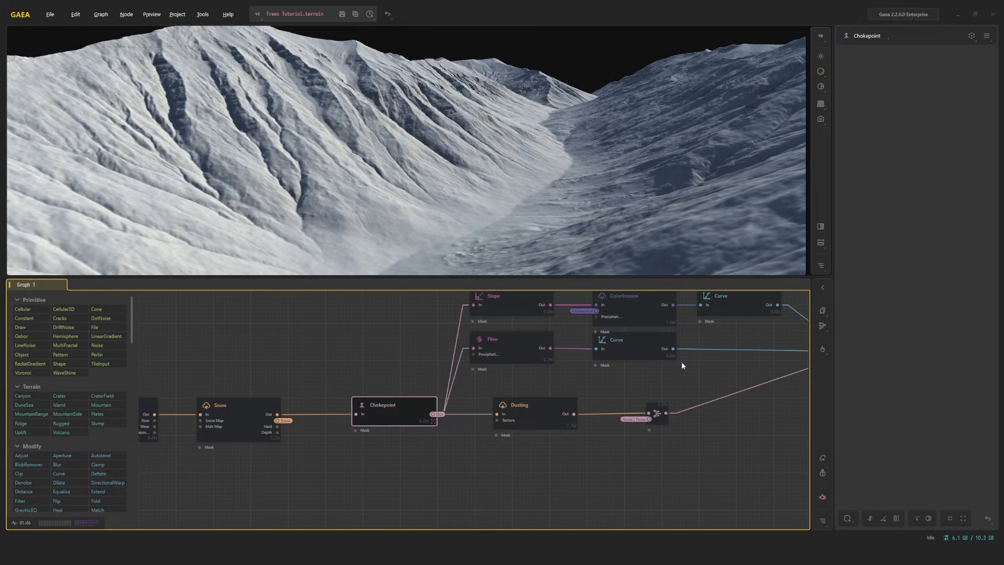
Trace the graph from the Chokepoint through the Slope, Flow and Dusting branches to the Combine and Trees nodes.
middle_click_drag(682, 340, 444, 373)
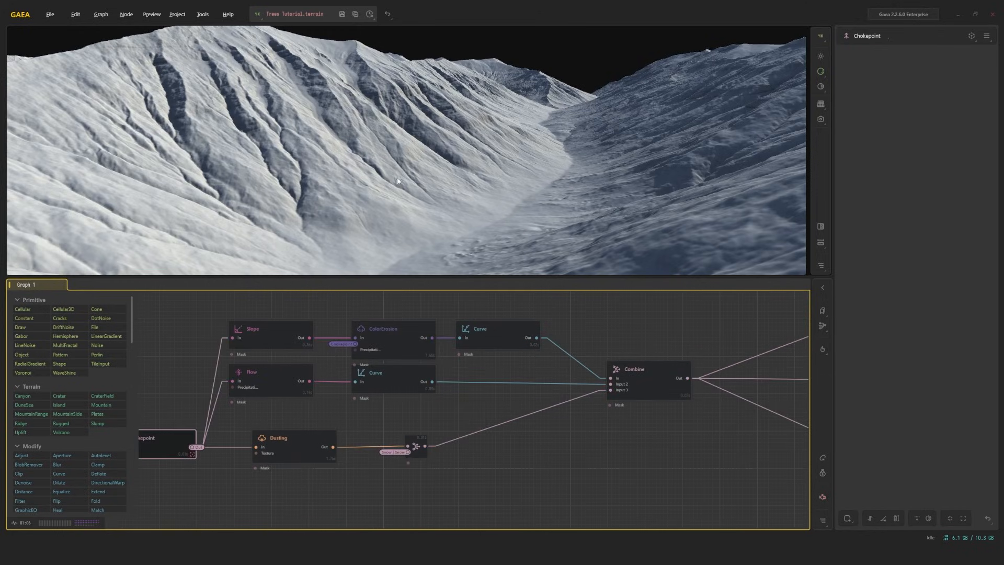
scroll(515, 382, "down", 3)
middle_click_drag(511, 417, 417, 430)
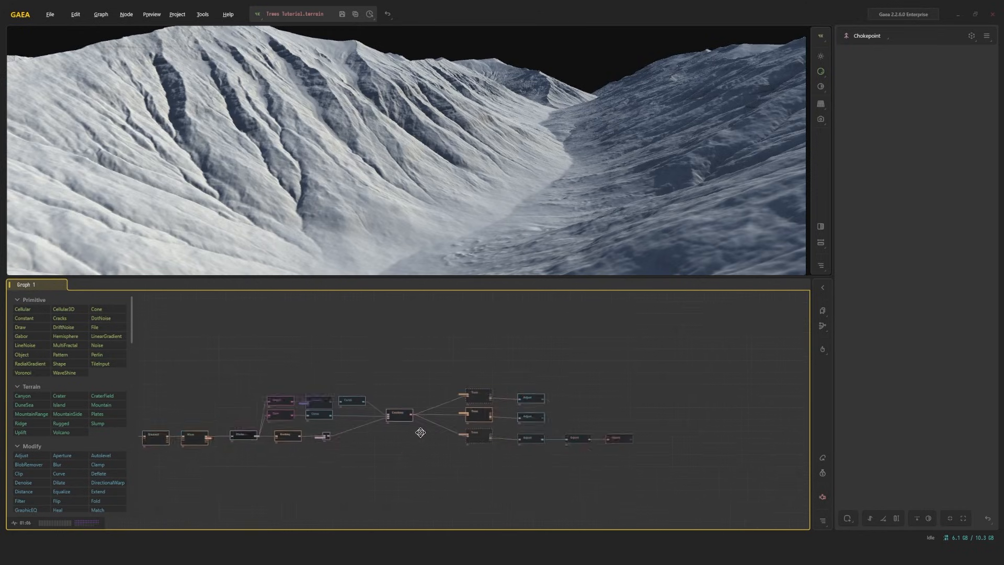
scroll(413, 437, "up", 3)
scroll(429, 382, "up", 4)
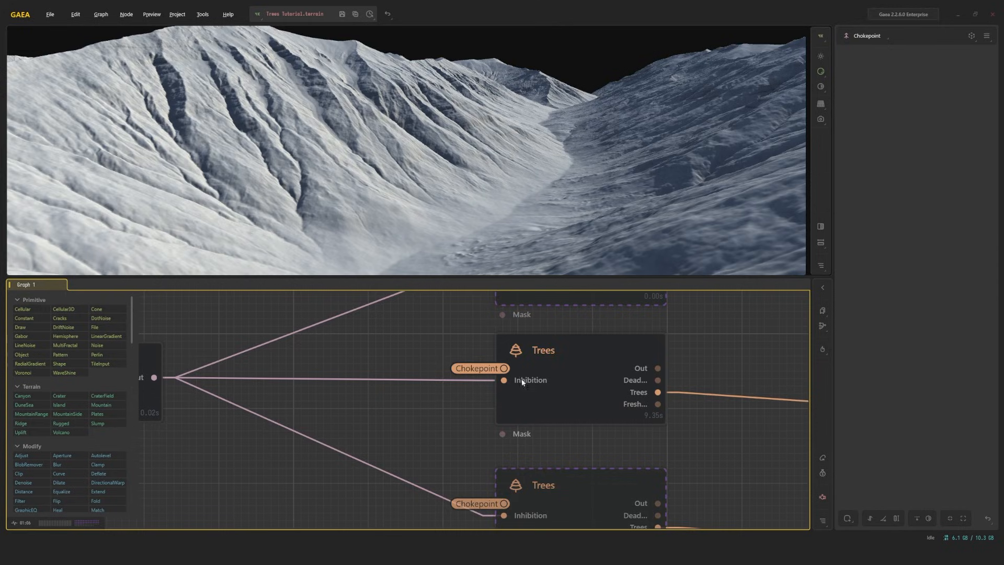
scroll(369, 363, "down", 3)
middle_click_drag(362, 370, 564, 392)
middle_click_drag(480, 396, 691, 420)
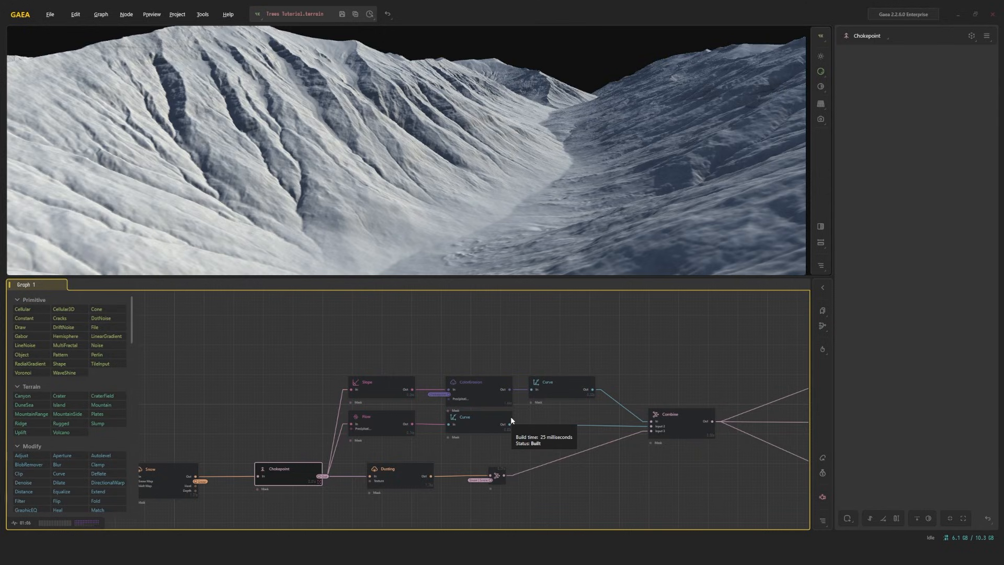
middle_click_drag(680, 390, 344, 411)
scroll(566, 395, "up", 3)
scroll(376, 415, "down", 2)
middle_click_drag(178, 429, 480, 481)
scroll(480, 483, "up", 1)
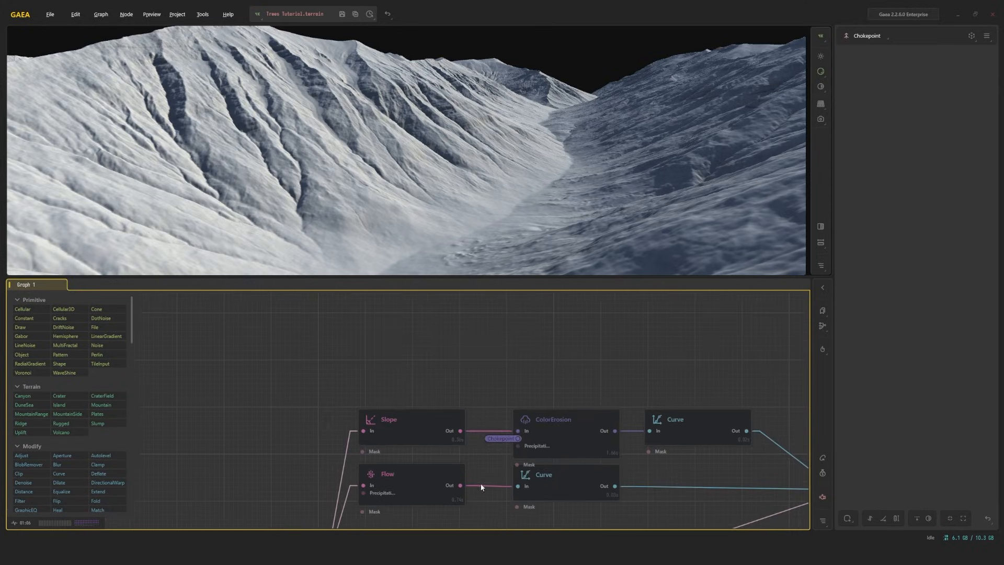
middle_click_drag(476, 440, 493, 395)
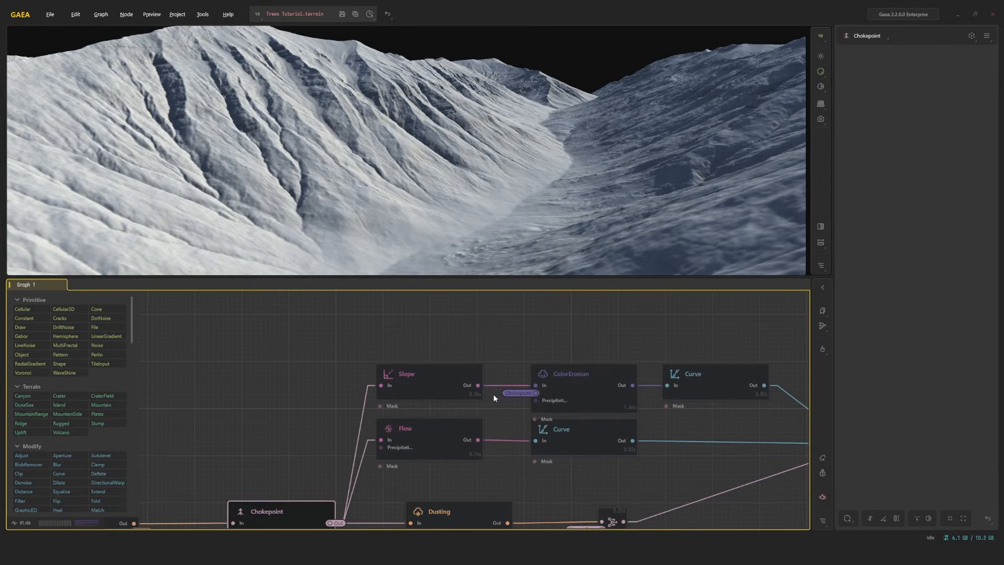
Preview the Flow node and the Curve node after it, then examine the Flow map across the valley.
left_click(419, 435)
left_click(580, 440)
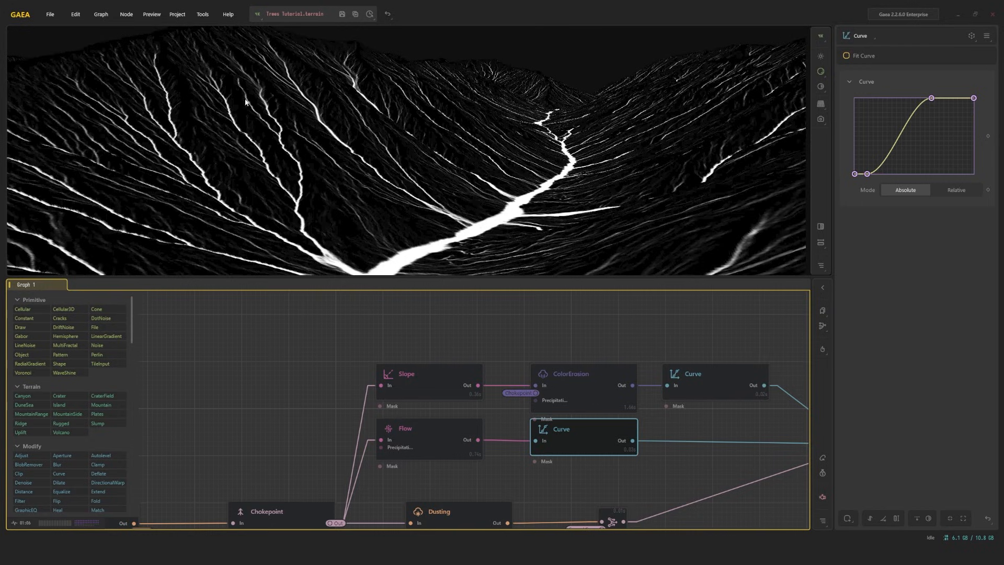
left_click(435, 435)
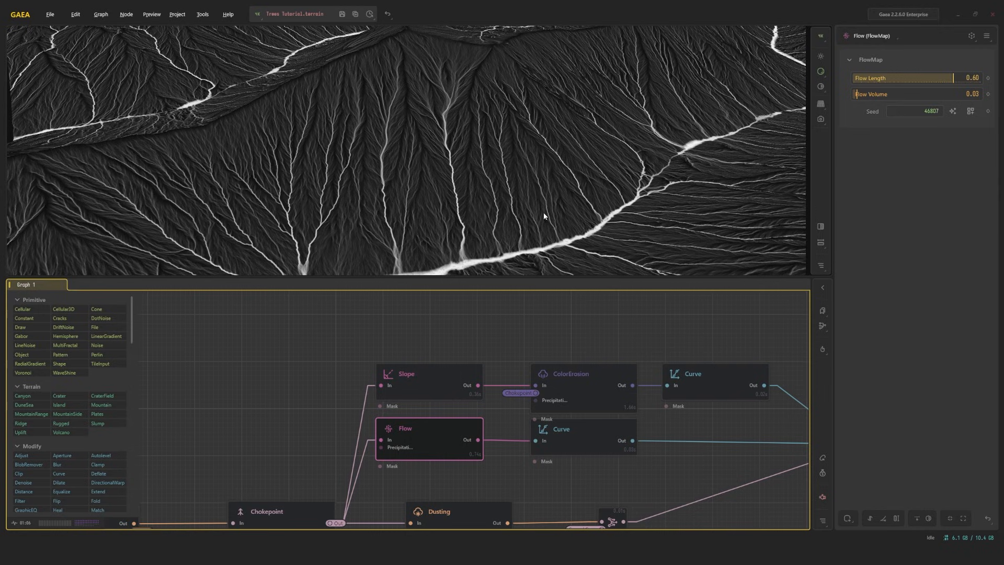
left_click_drag(543, 213, 657, 179)
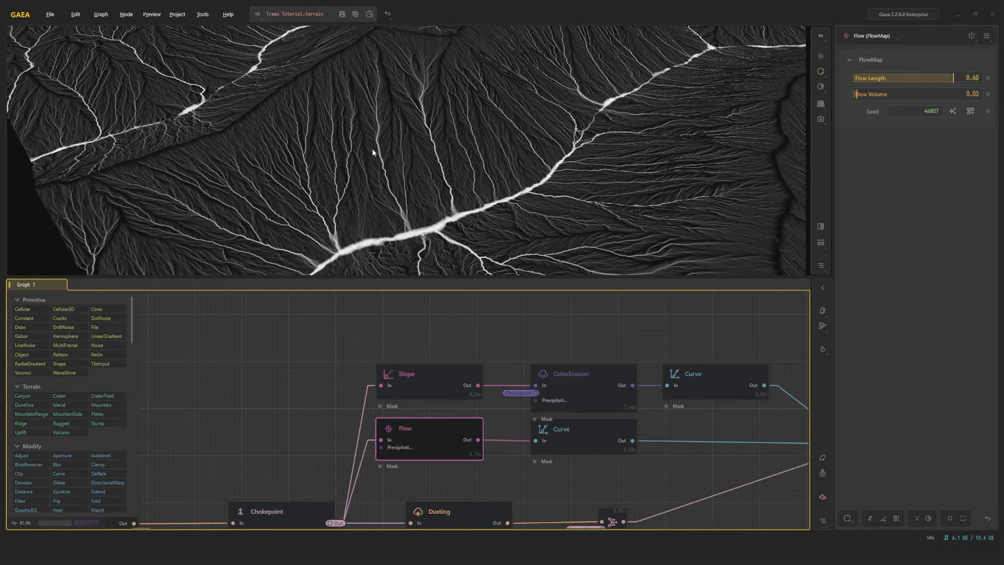
Preview the Slope node and examine its mask over the whole terrain and close up on the slopes.
left_click(416, 375)
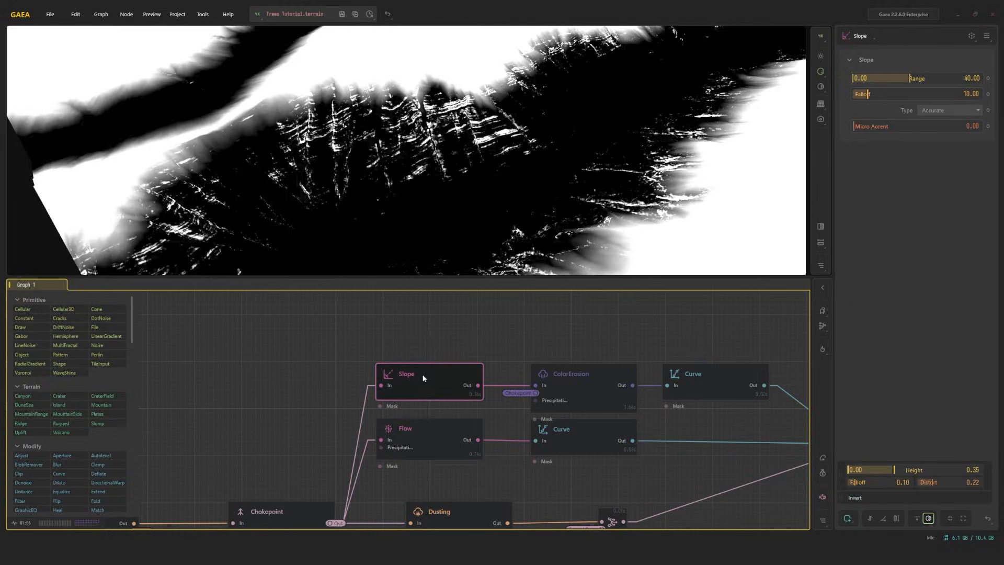
scroll(522, 168, "down", 5)
left_click_drag(521, 168, 514, 176)
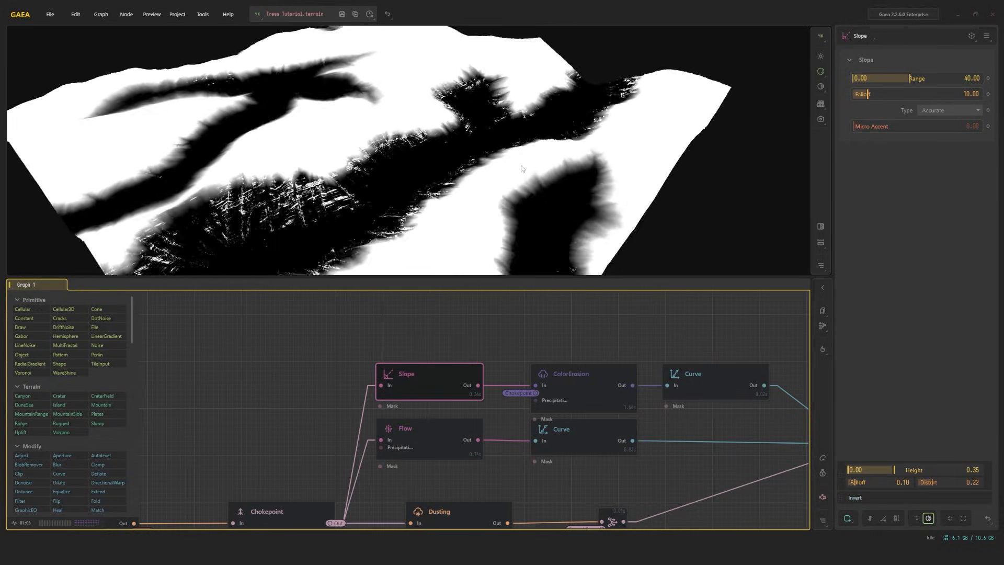
scroll(514, 175, "up", 5)
middle_click_drag(414, 180, 534, 140)
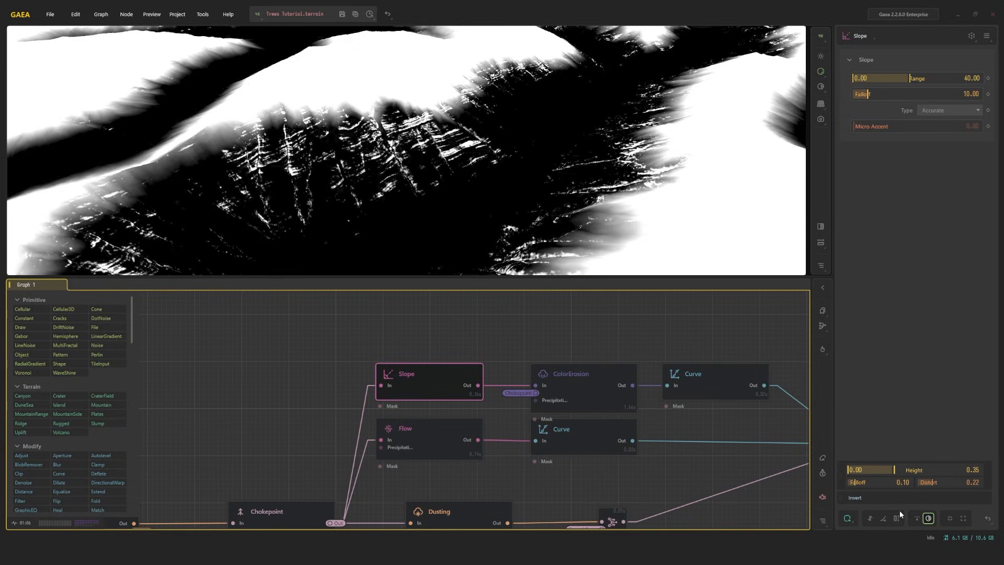
Preview the ColorErosion node after Slope and examine its eroded streaks from different distances.
left_click(578, 380)
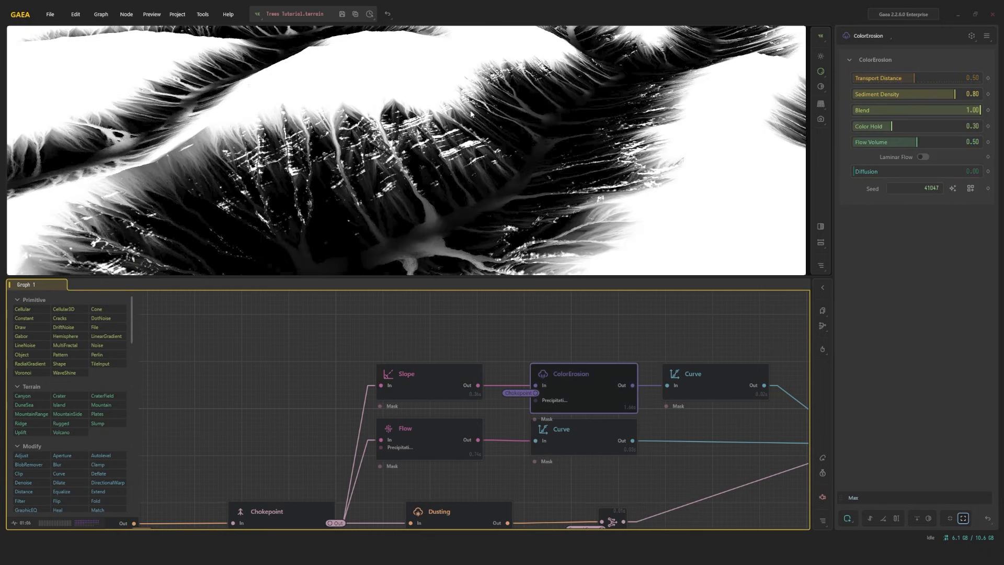
scroll(432, 214, "down", 4)
middle_click_drag(431, 215, 446, 211)
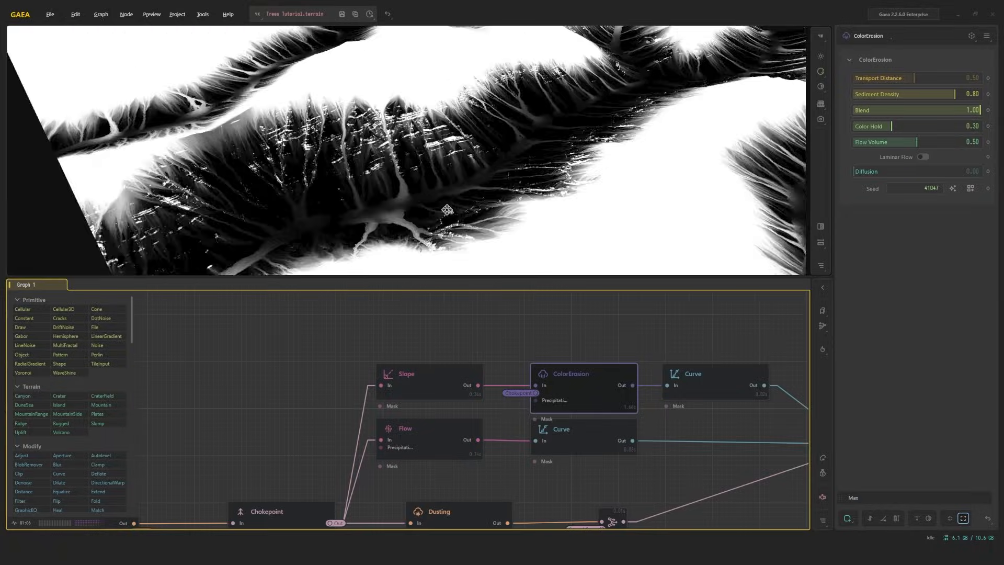
scroll(453, 213, "up", 6)
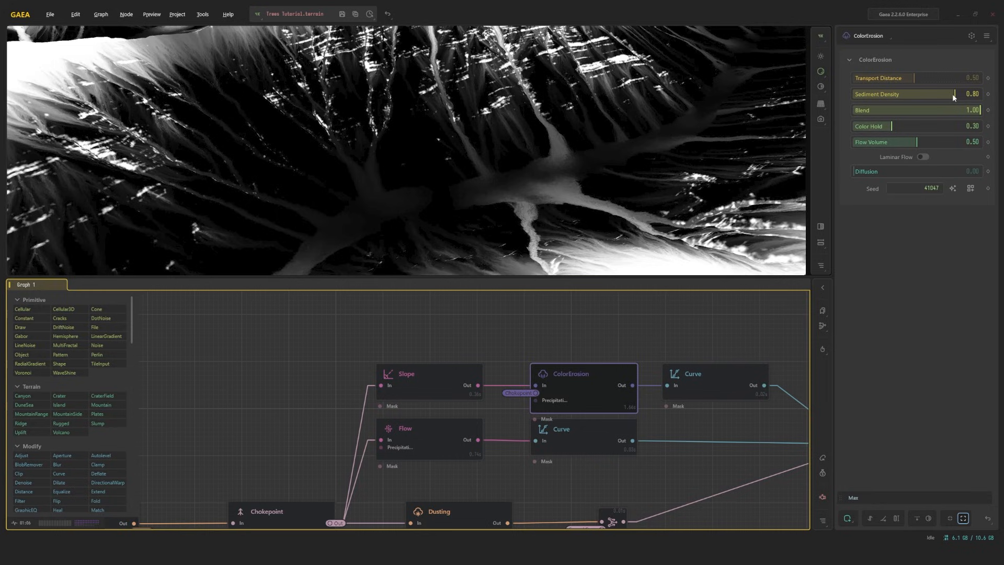
mouse_move(599, 131)
middle_mouse_down()
mouse_move(588, 150)
mouse_move(588, 134)
middle_mouse_up()
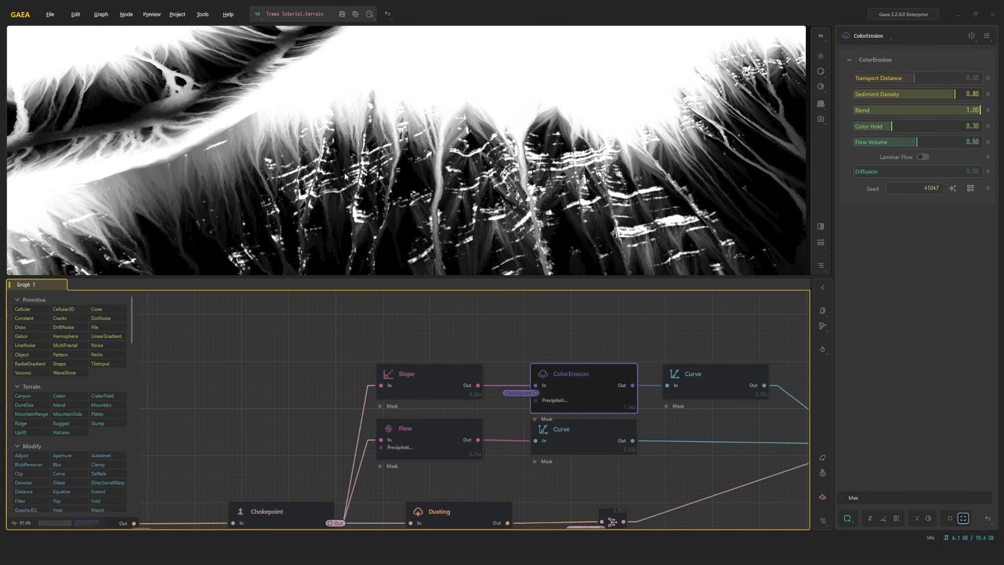
Compare the Flow node's map with the ColorErosion output along the mountain slopes and valley floor.
middle_click_drag(540, 203, 518, 193)
left_click(453, 430)
middle_click_drag(461, 149, 499, 260)
left_click(572, 384)
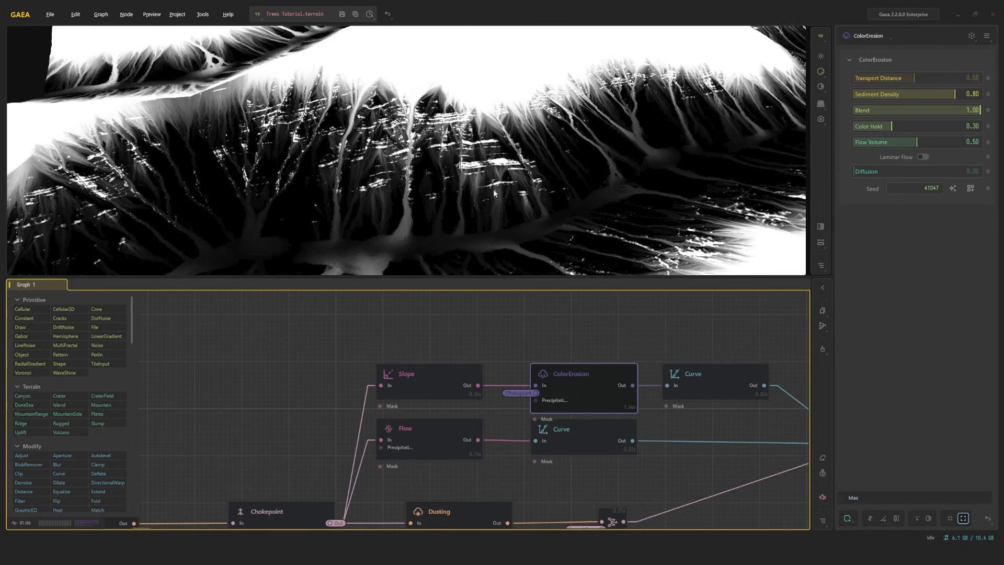
left_click_drag(438, 141, 487, 142)
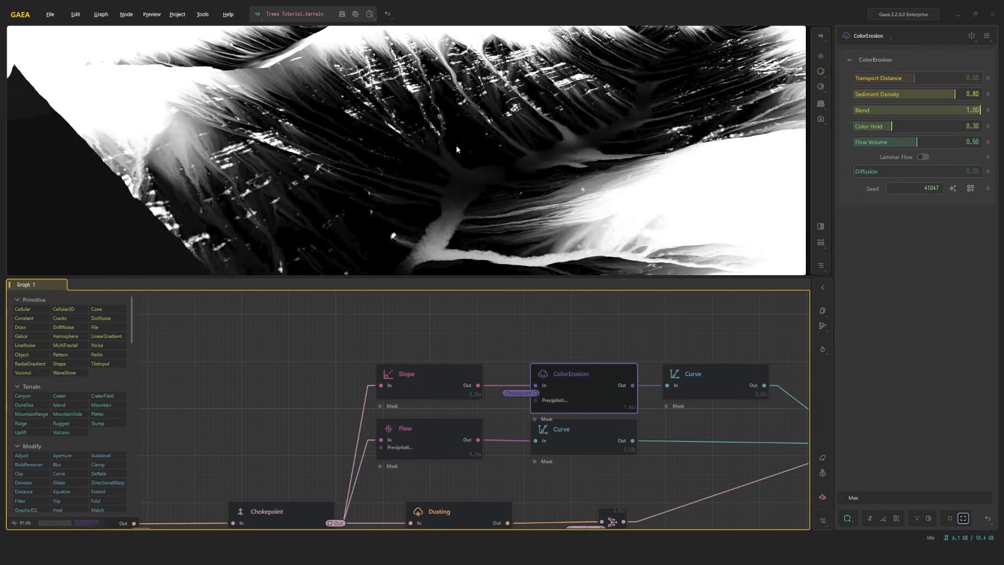
left_click_drag(456, 146, 453, 151)
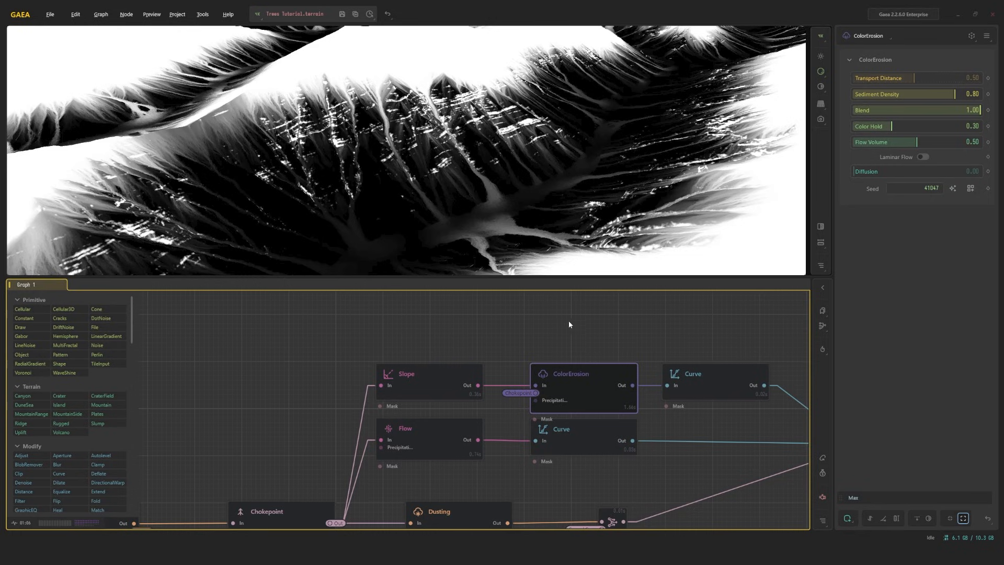
Preview the Curve node after ColorErosion and compare its contrast with the ColorErosion output.
middle_click_drag(569, 324, 460, 338)
left_click(557, 372)
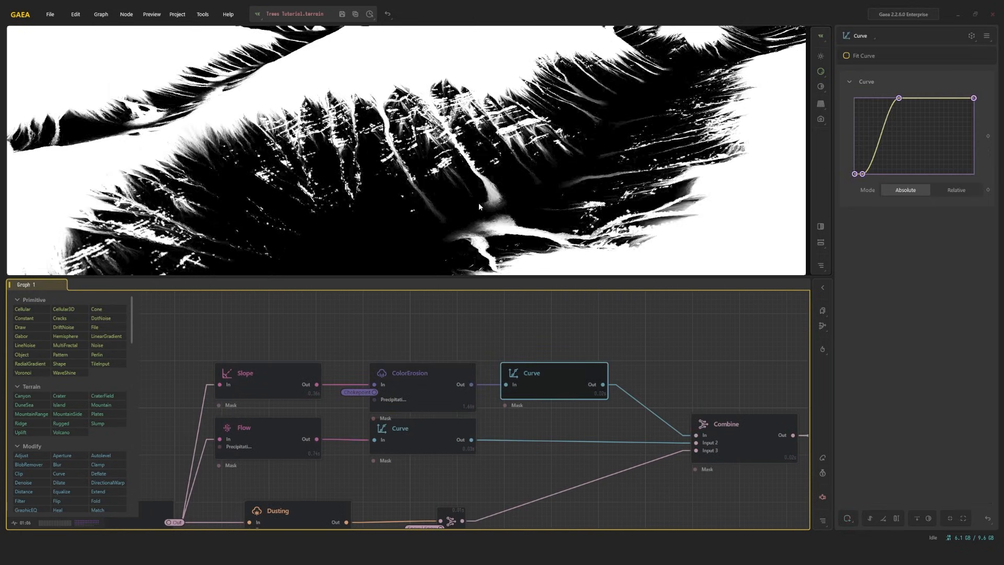
left_click_drag(540, 221, 397, 131)
left_click_drag(627, 138, 600, 139)
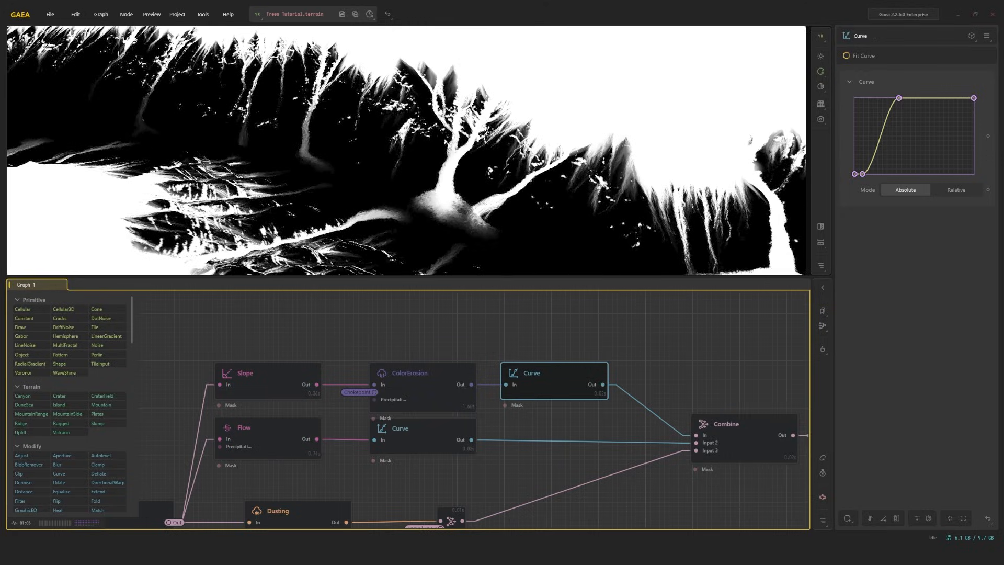
left_click_drag(474, 170, 327, 116)
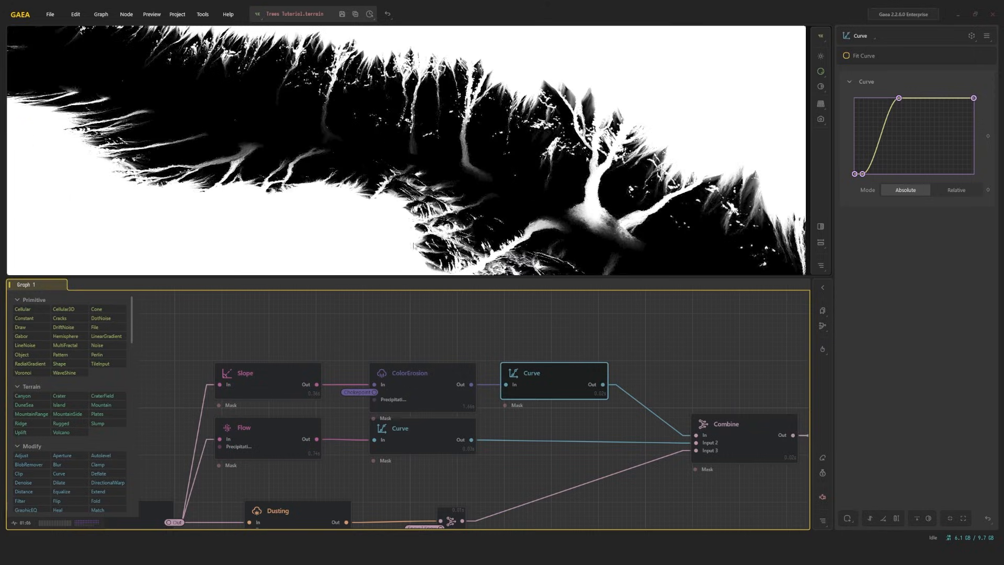
left_click(419, 387)
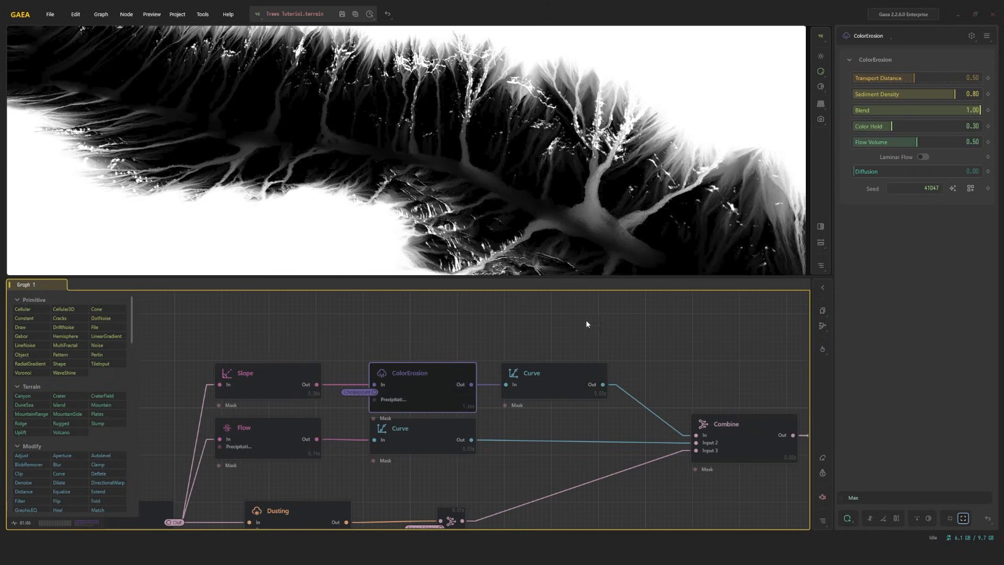
left_click(586, 365)
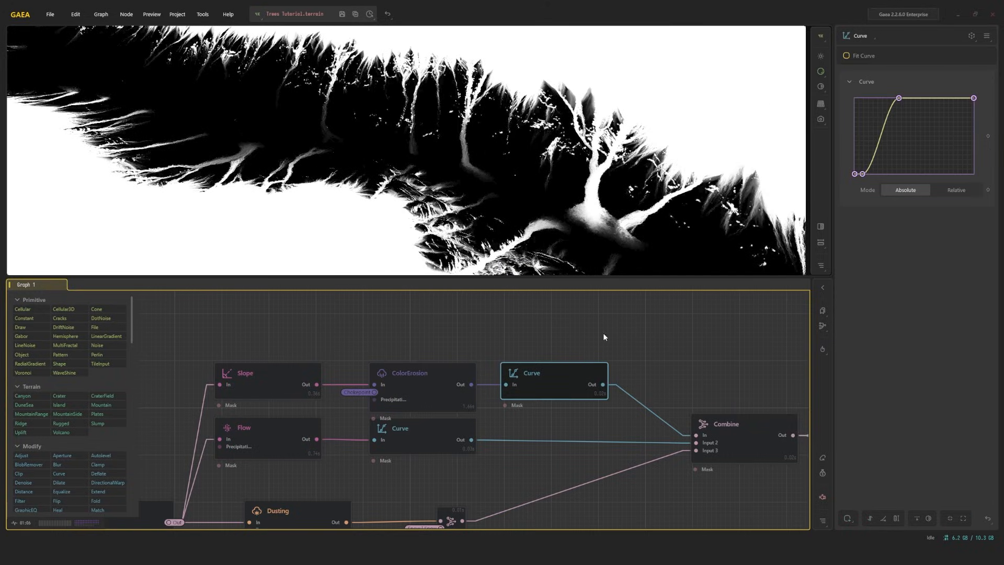
Preview the three-input Combine node, then the Dusting node and the small Combine node after it.
middle_click_drag(768, 422, 544, 369)
left_click(544, 370)
middle_click_drag(323, 416, 543, 389)
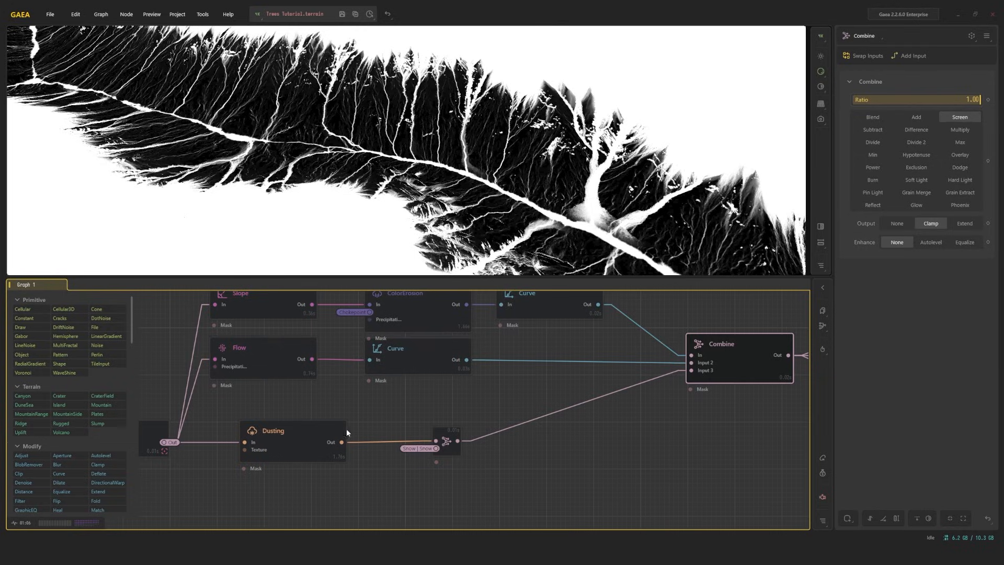
left_click(322, 427)
left_click(446, 441)
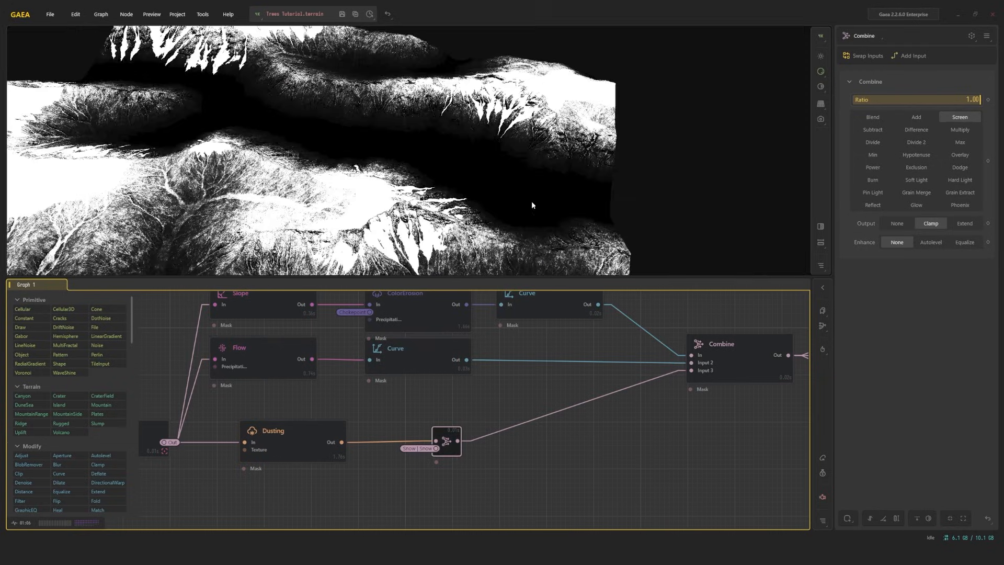
Return to the three-input Combine node and examine its mask across the terrain from several angles.
left_click(742, 368)
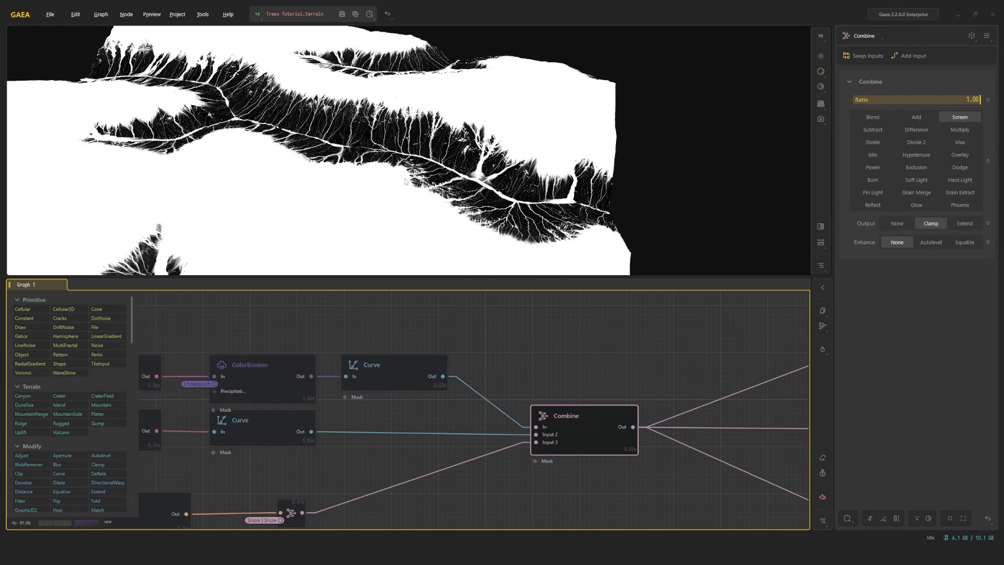
left_click_drag(403, 178, 373, 205)
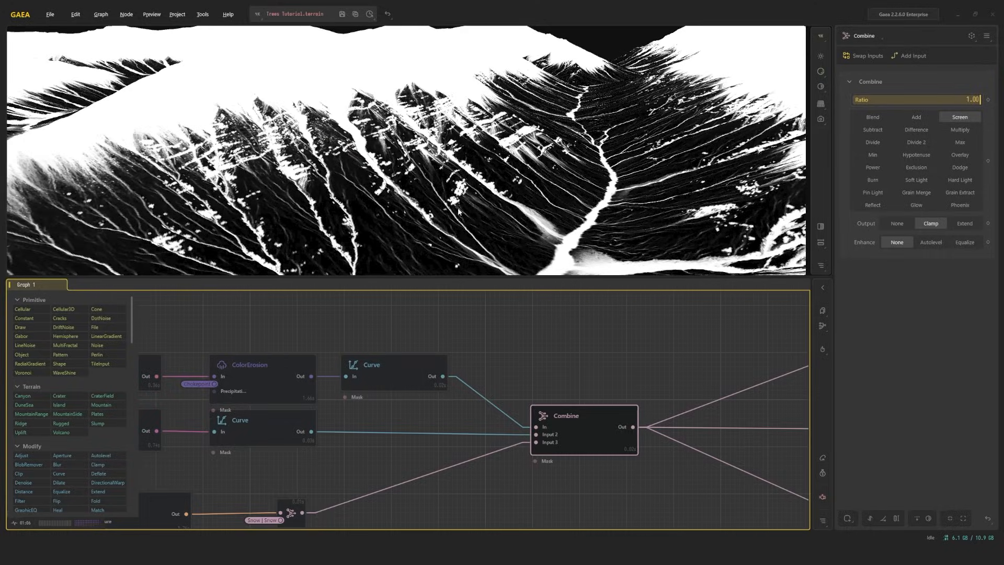
scroll(463, 204, "down", 5)
left_click_drag(460, 215, 440, 194)
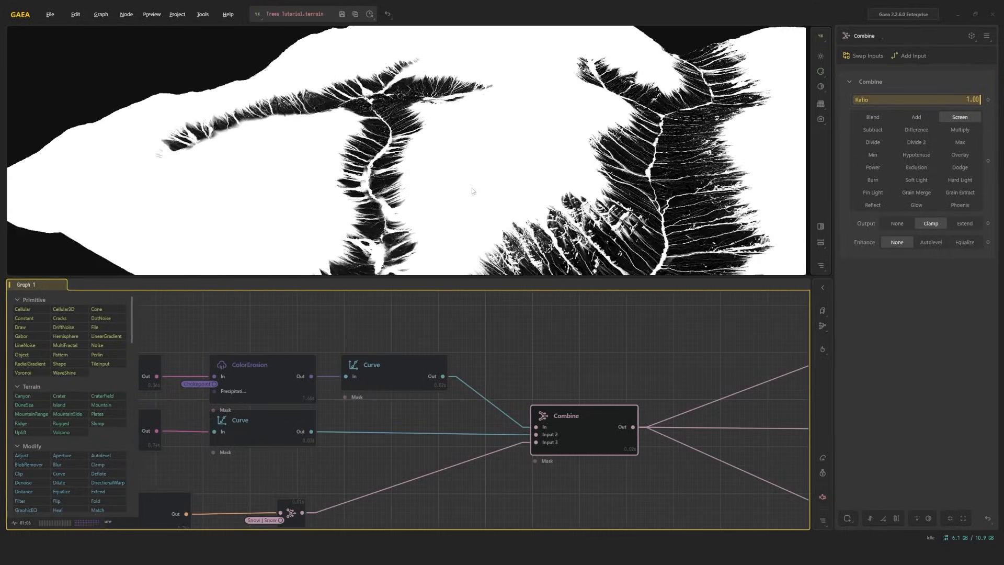
Preview the middle Trees node and compare its tree placement with the combined mask feeding its Inhibition input.
scroll(638, 381, "down", 3)
middle_click_drag(630, 374, 232, 370)
scroll(350, 387, "up", 3)
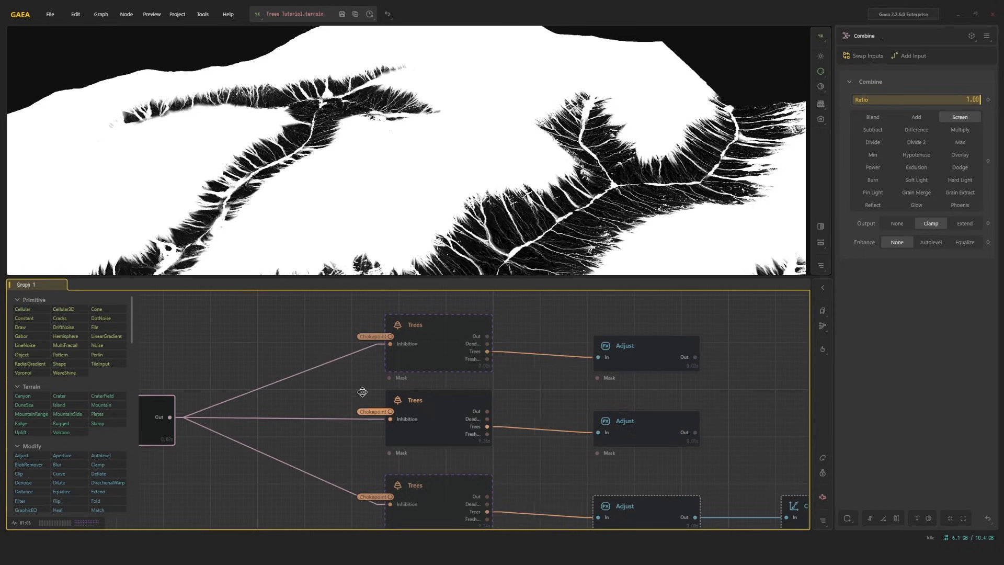
middle_click_drag(363, 392, 386, 352)
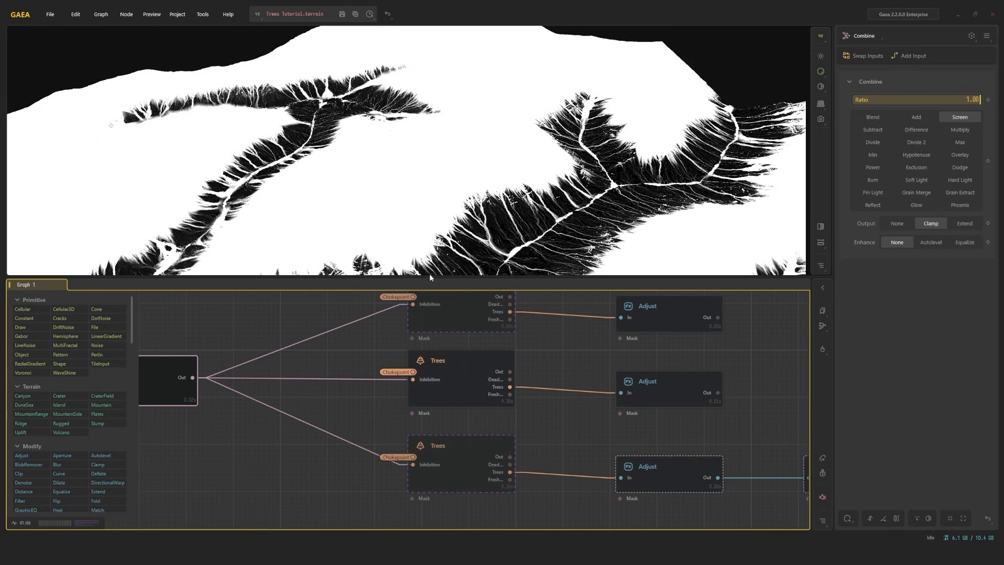
left_click_drag(419, 244, 382, 233)
scroll(398, 230, "up", 5)
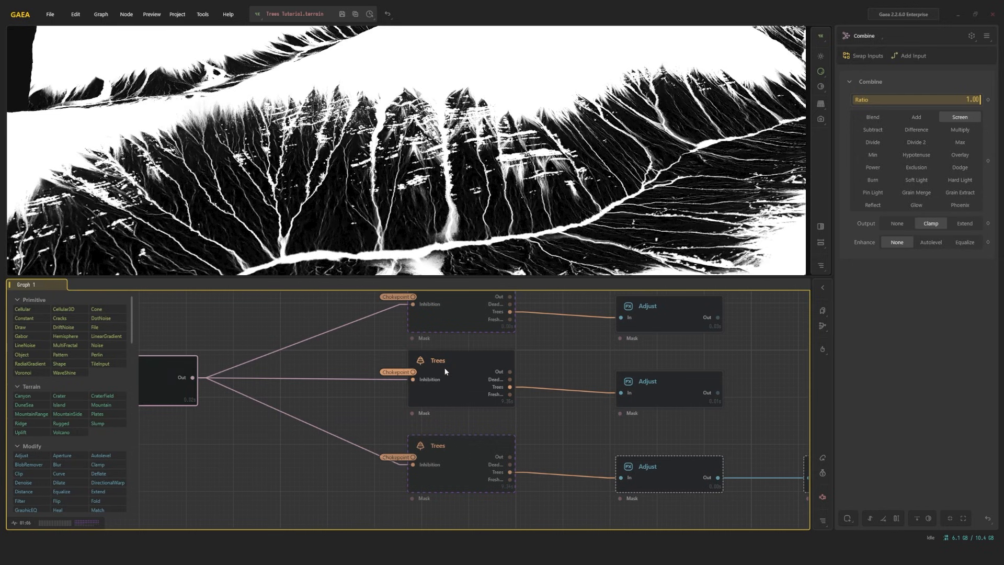
left_click(409, 372)
Trace the connections from Combine back to the Chokepoint, then inspect the Chokepoint and Inhibition inputs of the Trees nodes.
scroll(225, 313, "down", 1)
middle_click_drag(163, 361, 421, 374)
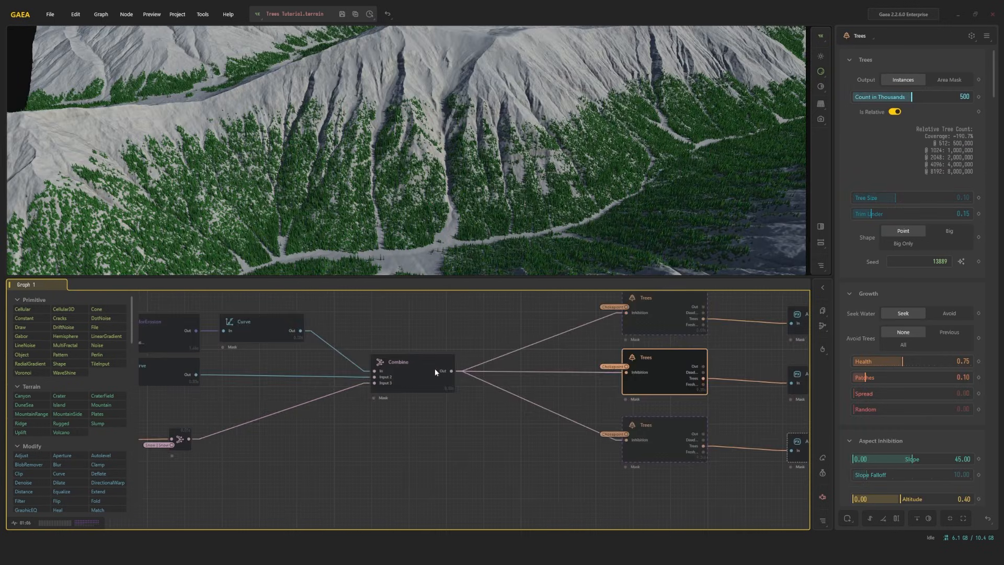
scroll(436, 371, "down", 1)
middle_click_drag(311, 362, 446, 356)
middle_click_drag(208, 404, 278, 389)
scroll(210, 397, "up", 3)
scroll(253, 423, "up", 1)
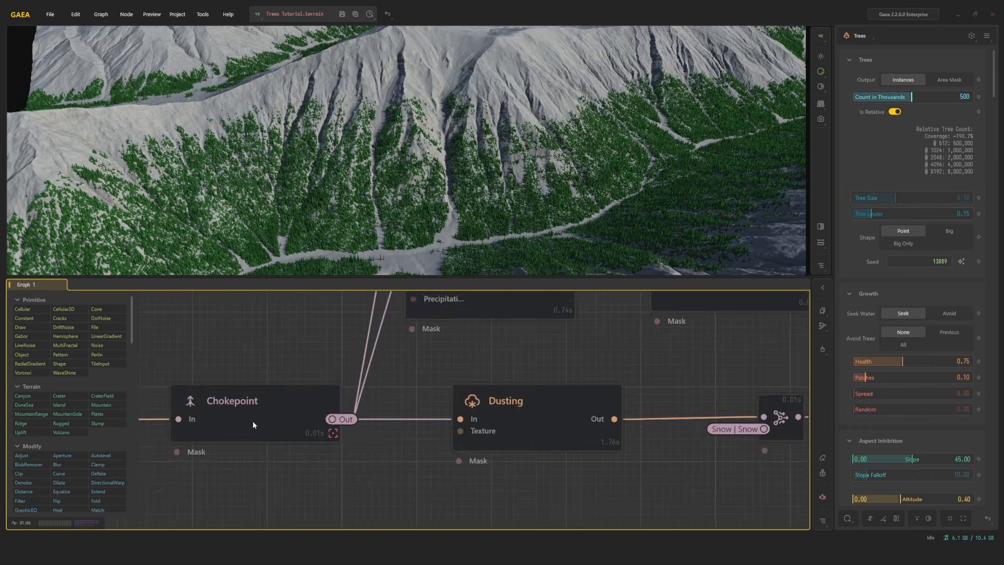
scroll(261, 420, "down", 3)
middle_click_drag(716, 370, 345, 389)
scroll(517, 399, "up", 2)
middle_click_drag(651, 318, 450, 385)
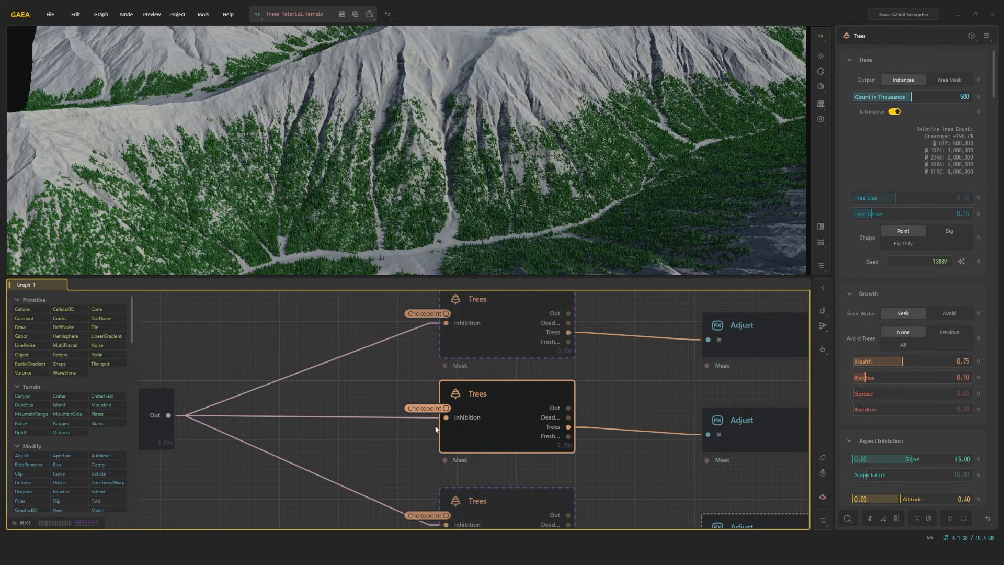
Examine the middle Trees node's tree placement on the ridge slopes and valley floor, close up and from farther away.
scroll(436, 429, "up", 2)
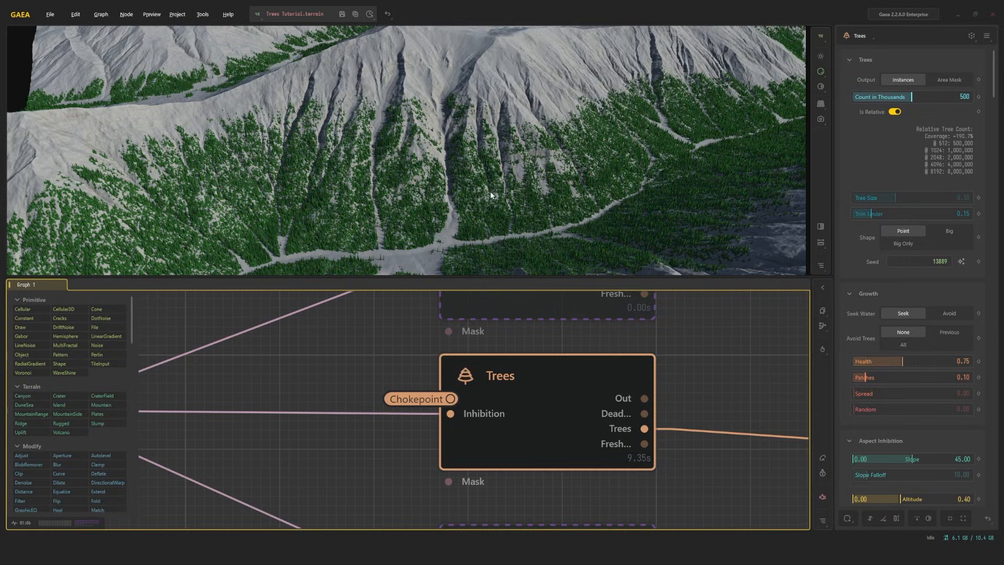
scroll(491, 195, "down", 6)
scroll(480, 196, "up", 10)
scroll(484, 209, "down", 5)
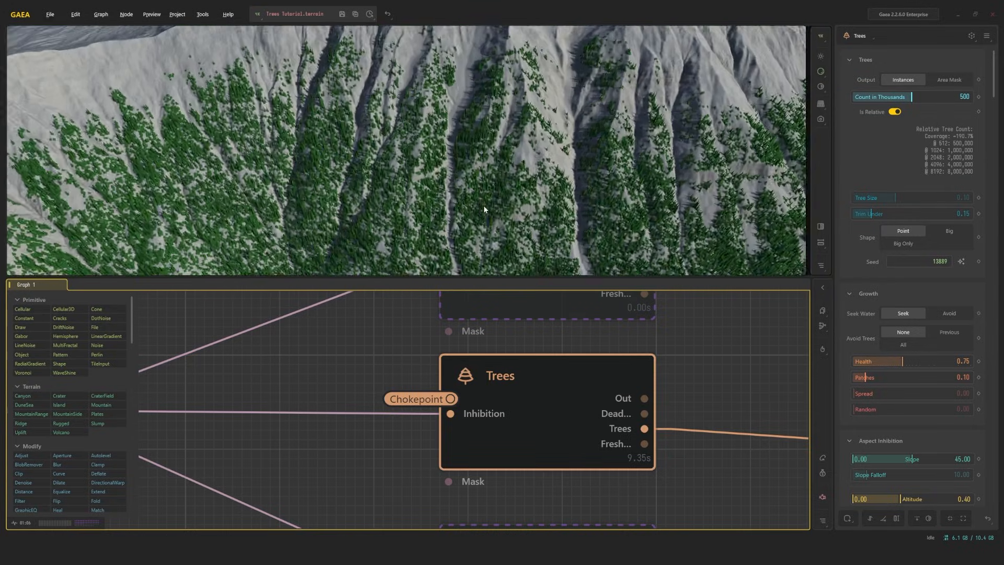
scroll(484, 209, "down", 1)
left_click_drag(135, 102, 578, 101)
scroll(578, 94, "up", 4)
scroll(551, 130, "down", 6)
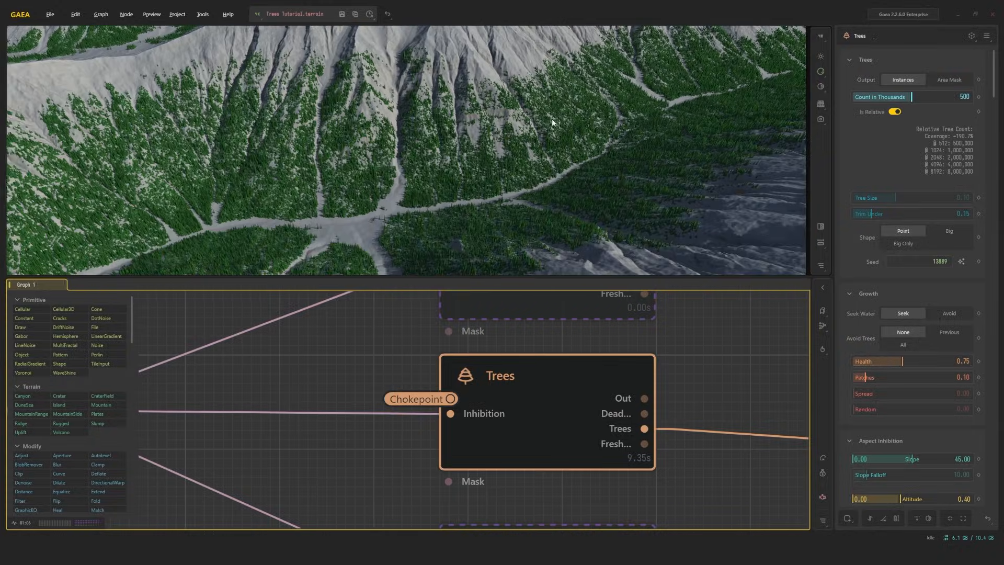
scroll(554, 131, "up", 6)
scroll(557, 137, "up", 2)
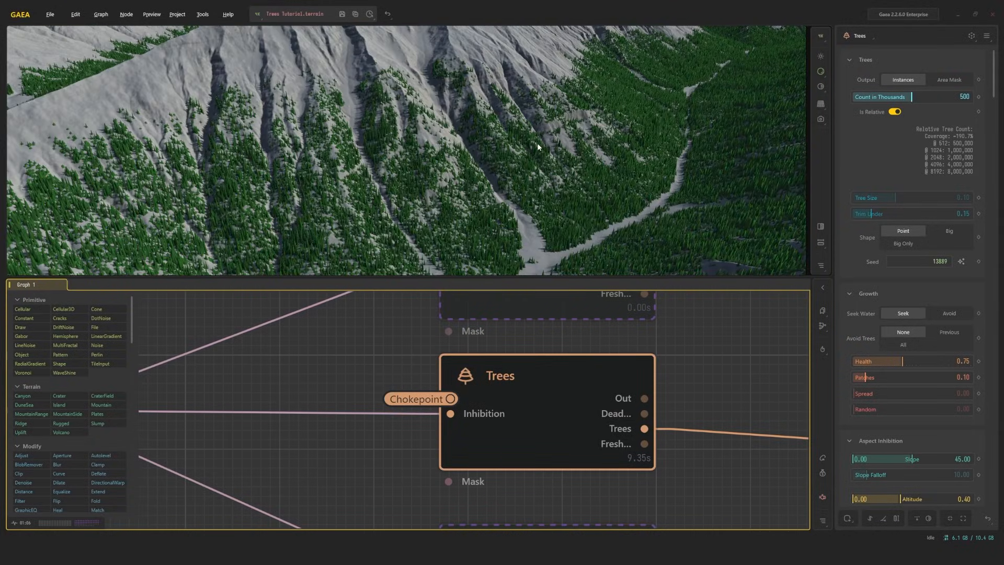
Set the middle Trees node's Spread to 0.25 in its Growth settings.
scroll(835, 244, "down", 1)
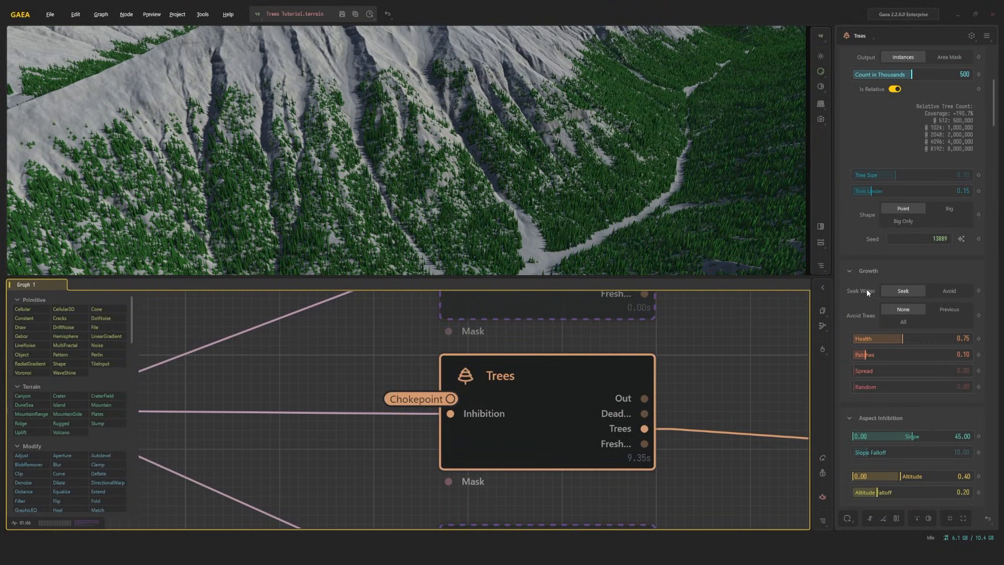
scroll(889, 289, "down", 1)
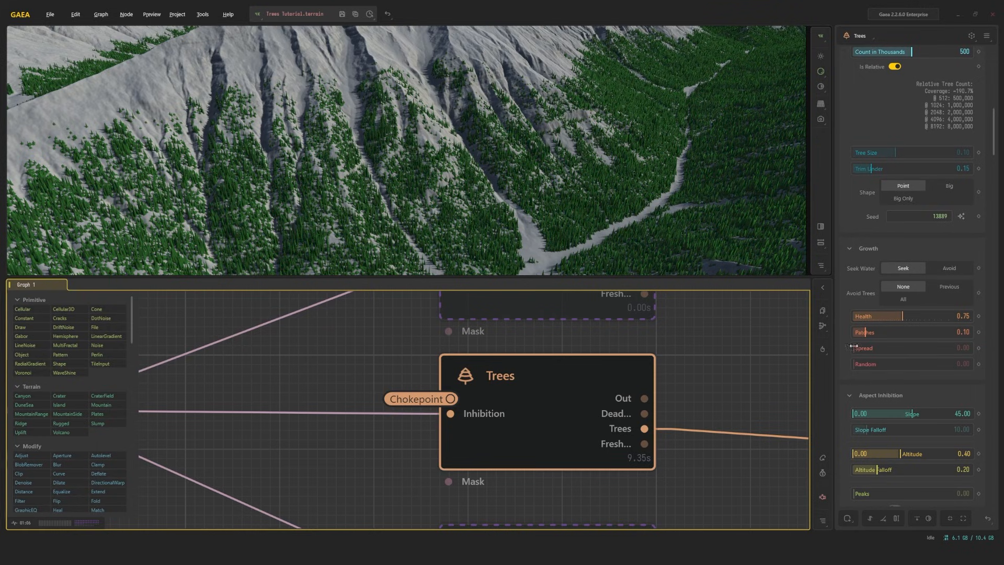
scroll(611, 180, "down", 10)
scroll(614, 174, "up", 10)
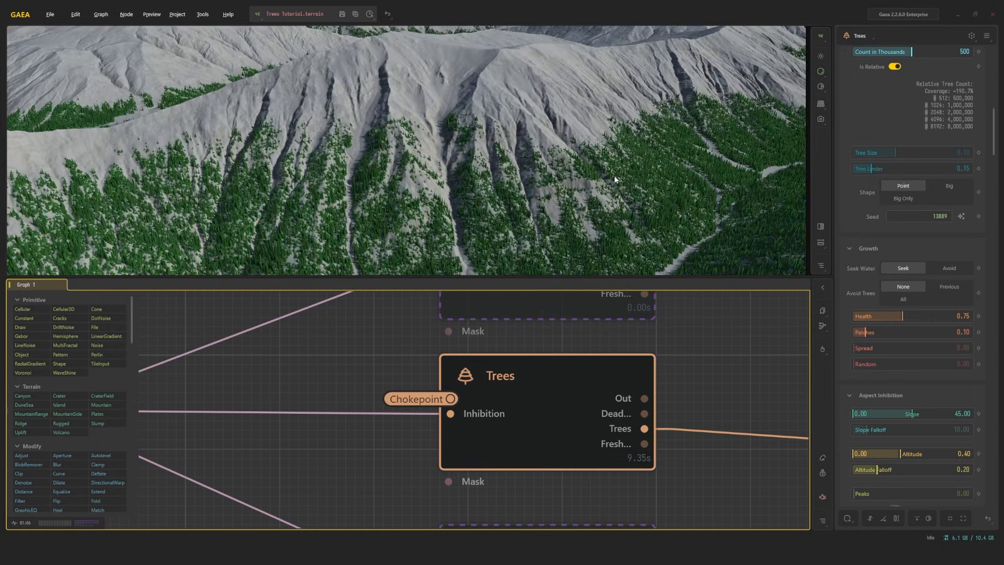
right_click(929, 353)
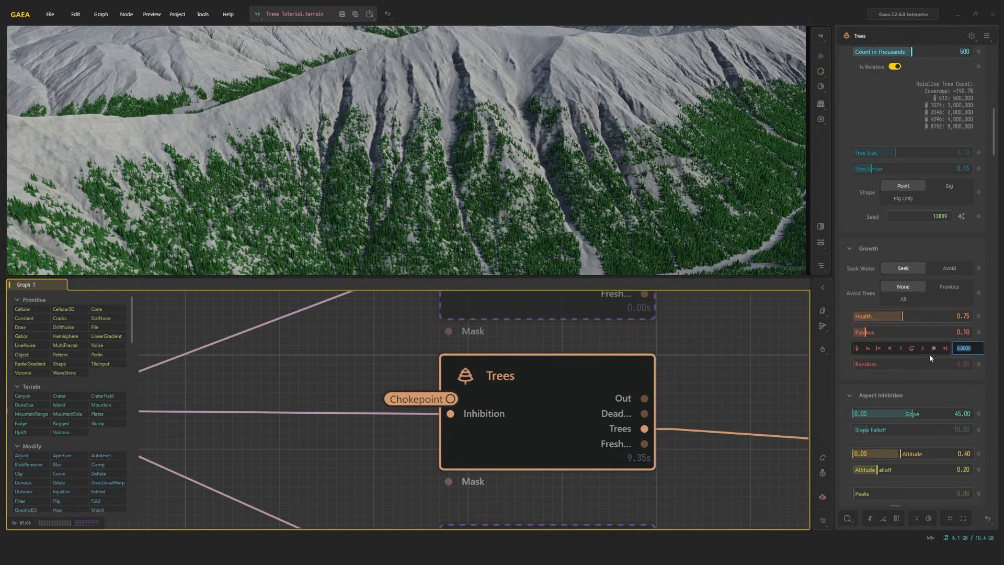
type(".25")
key("Return")
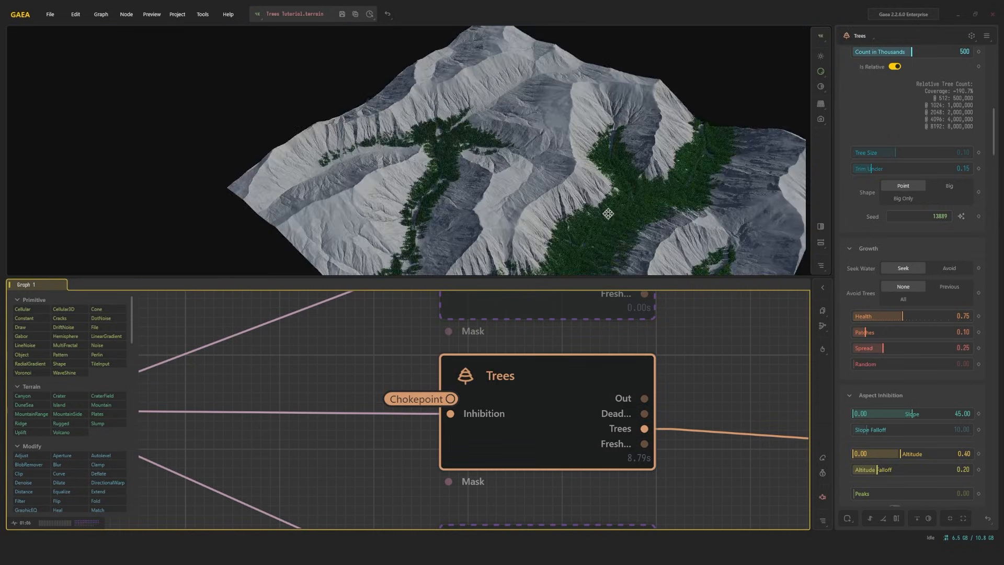
Inspect the spread tree cover from above and along the valleys, then look over the node's Growth and Aspect Inhibition settings.
scroll(551, 192, "up", 8)
left_click_drag(551, 192, 419, 163)
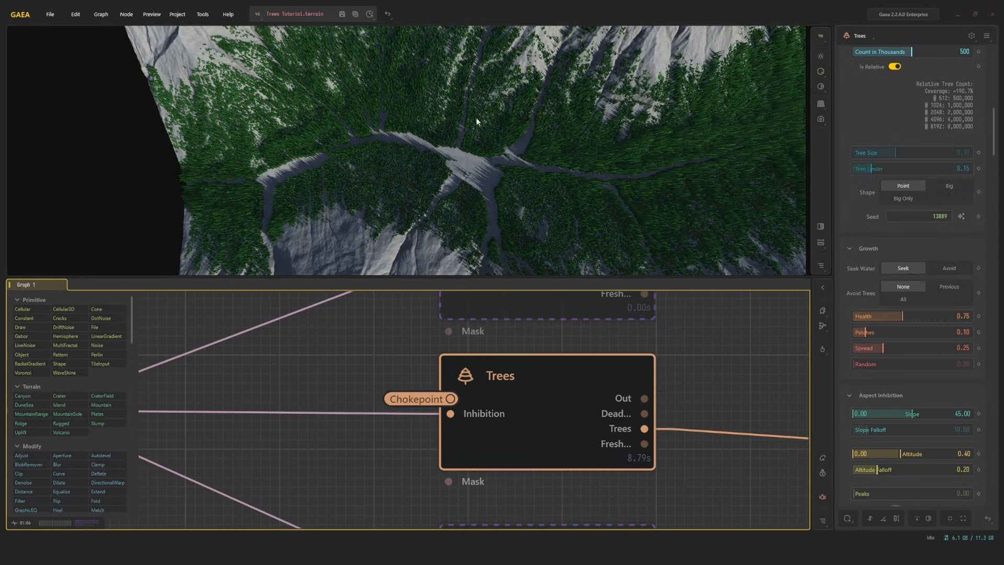
left_click_drag(477, 121, 499, 162)
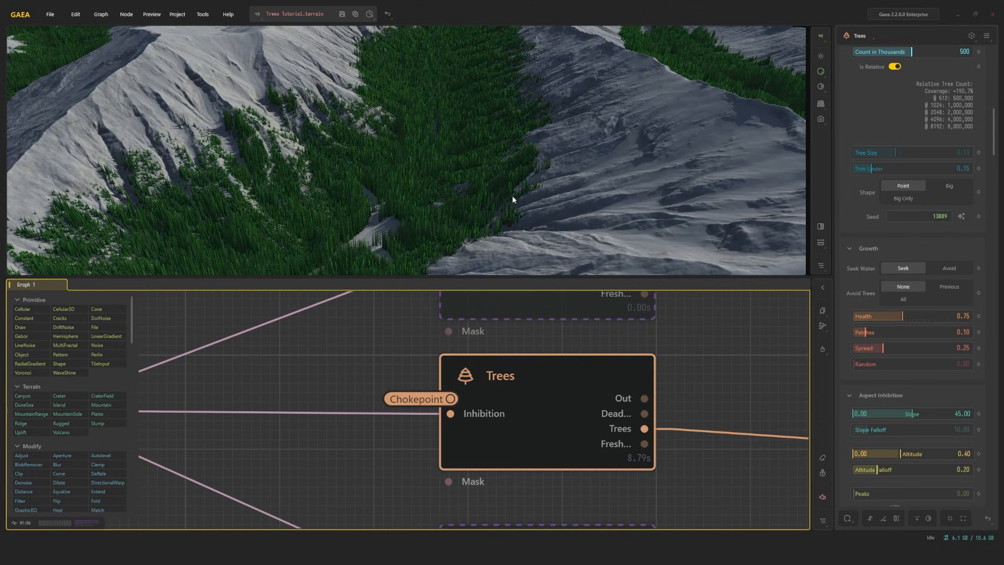
left_click_drag(513, 198, 494, 178)
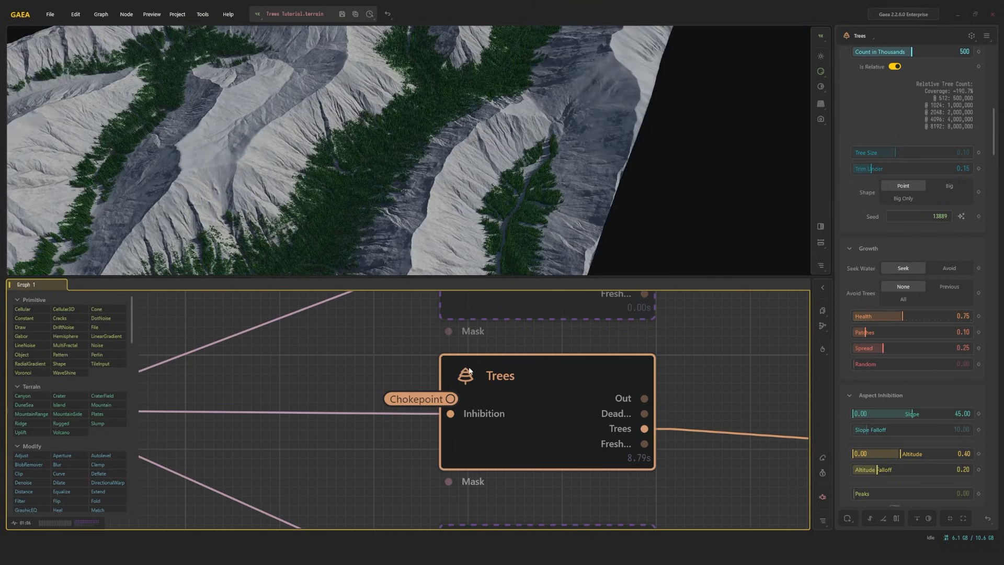
scroll(469, 371, "down", 1)
middle_click_drag(570, 395, 356, 375)
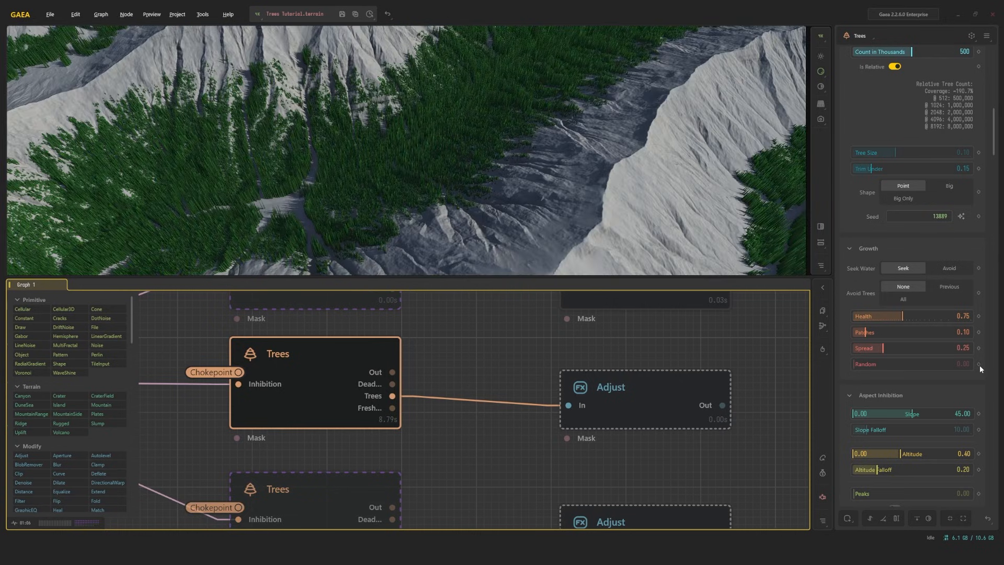
scroll(979, 366, "down", 2)
scroll(432, 228, "down", 4)
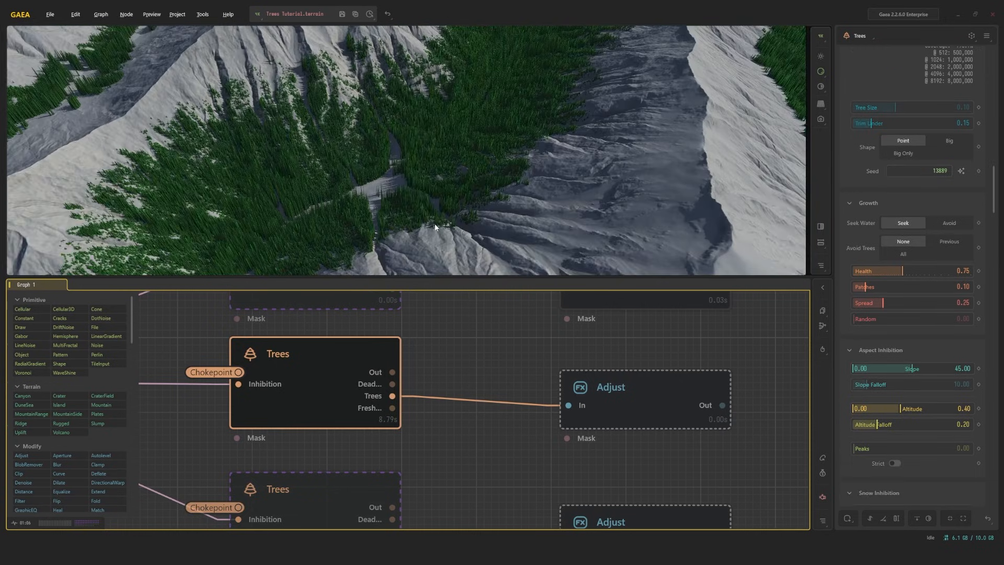
Preview the three-input Combine mask, then return to the middle Trees node and examine the trees along the valley.
middle_click_drag(410, 365, 622, 389)
scroll(622, 389, "down", 2)
left_click(273, 381)
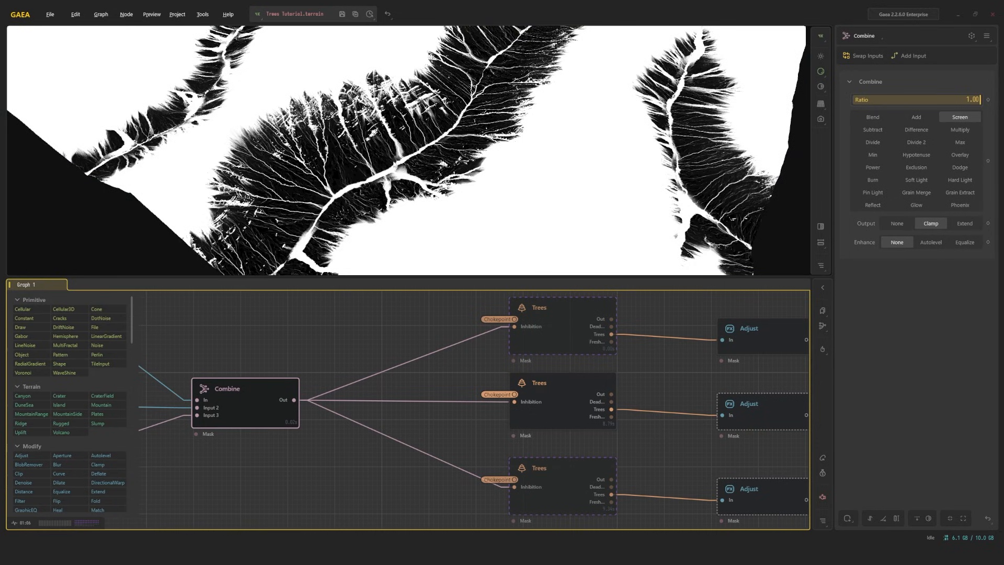
scroll(396, 165, "up", 3)
left_click(557, 424)
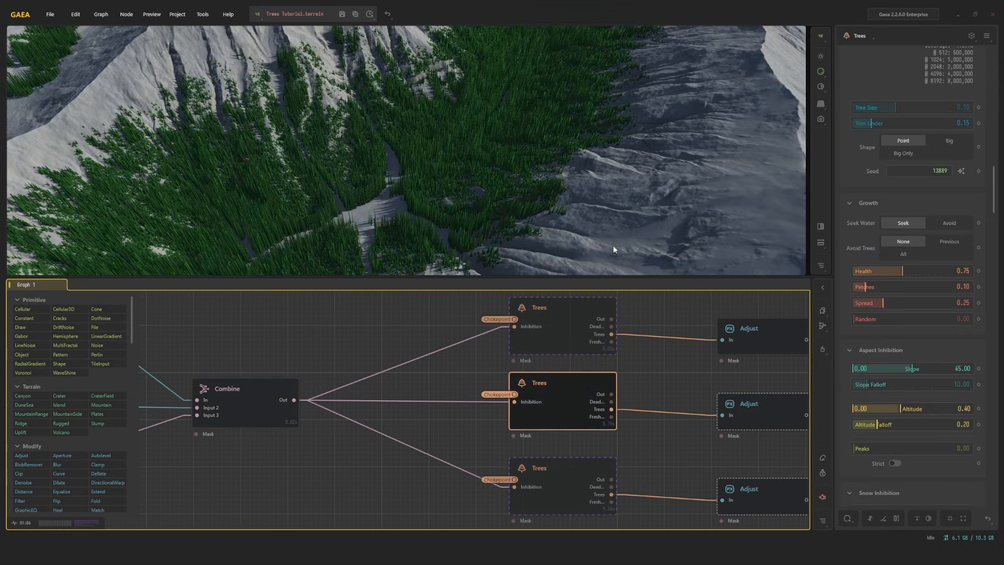
scroll(534, 167, "down", 5)
left_click_drag(535, 167, 471, 197)
scroll(542, 172, "up", 4)
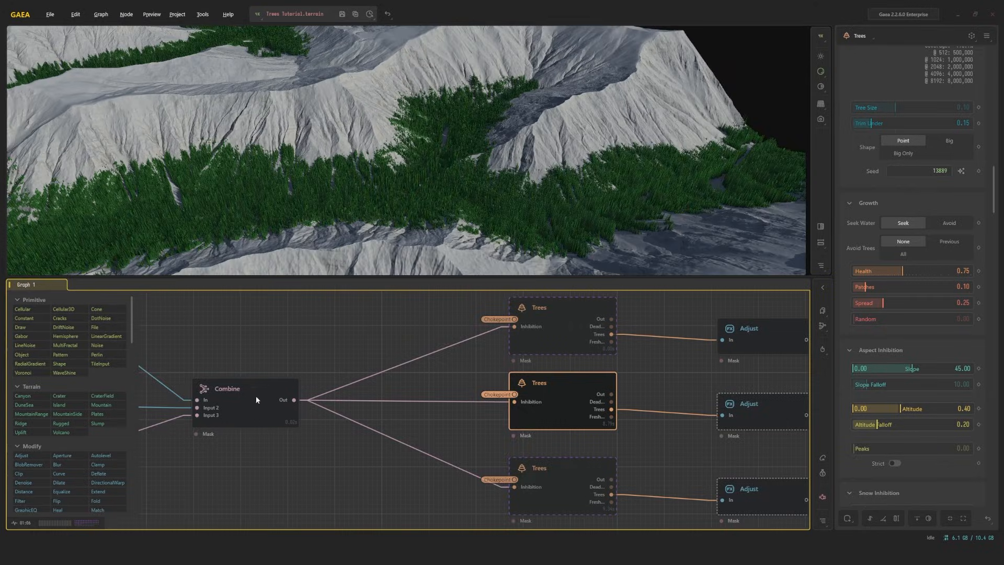
Compare the Combine mask with the middle Trees node's placement again from a wider view of the terrain.
middle_click_drag(213, 408, 300, 411)
left_click(301, 413)
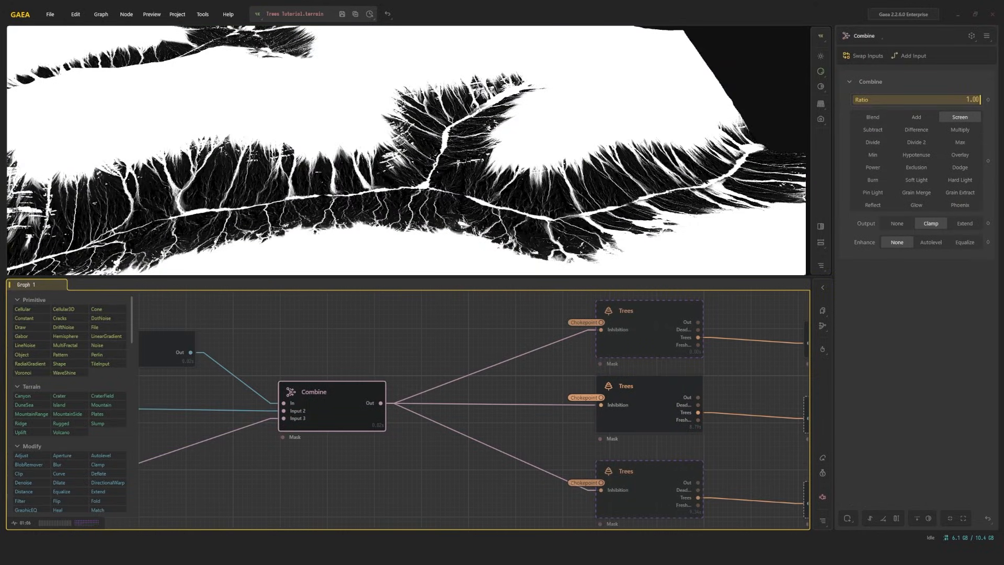
middle_click_drag(478, 294, 379, 295)
scroll(429, 183, "down", 3)
left_click_drag(445, 178, 497, 175)
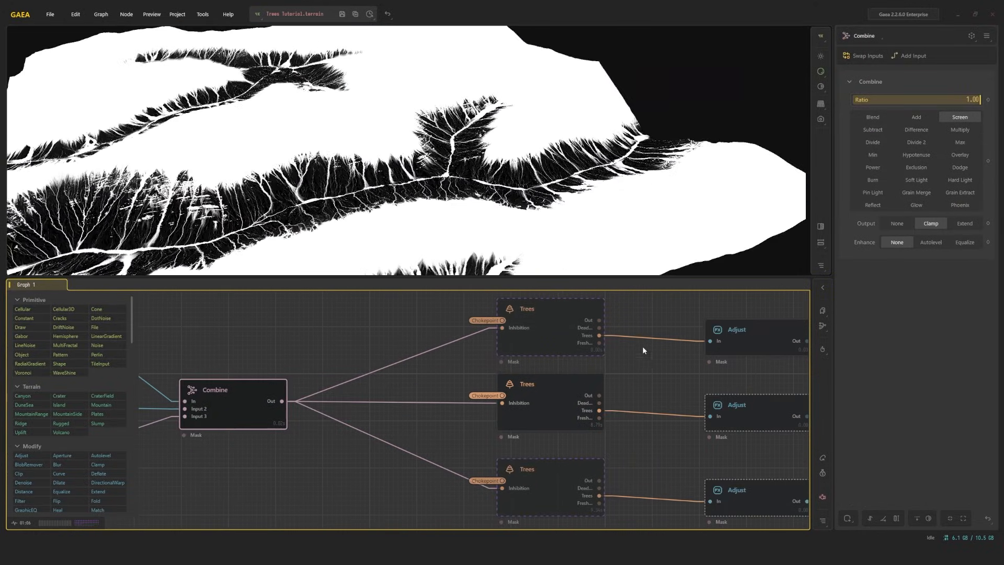
middle_click_drag(518, 398, 463, 401)
left_click(464, 404)
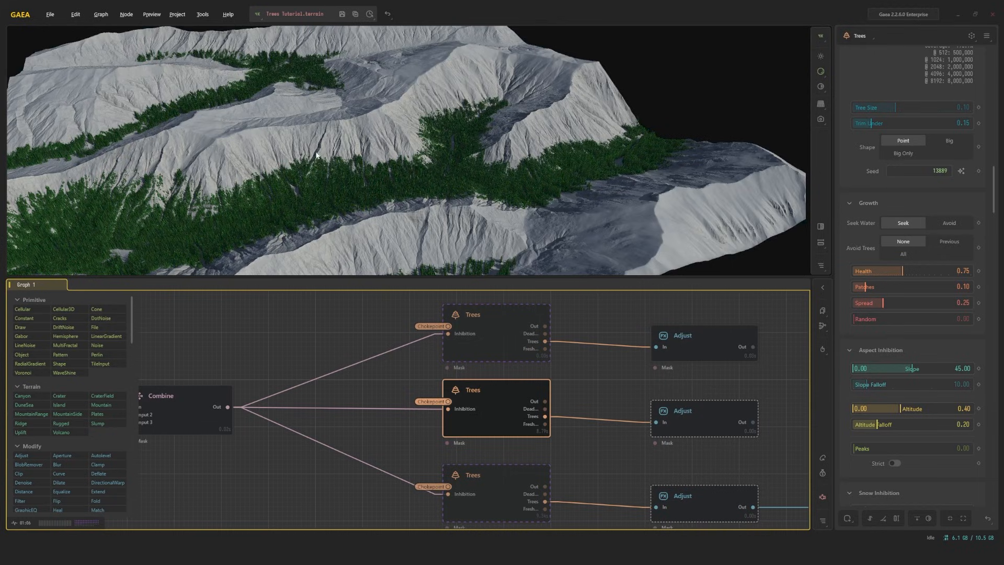
scroll(336, 165, "up", 4)
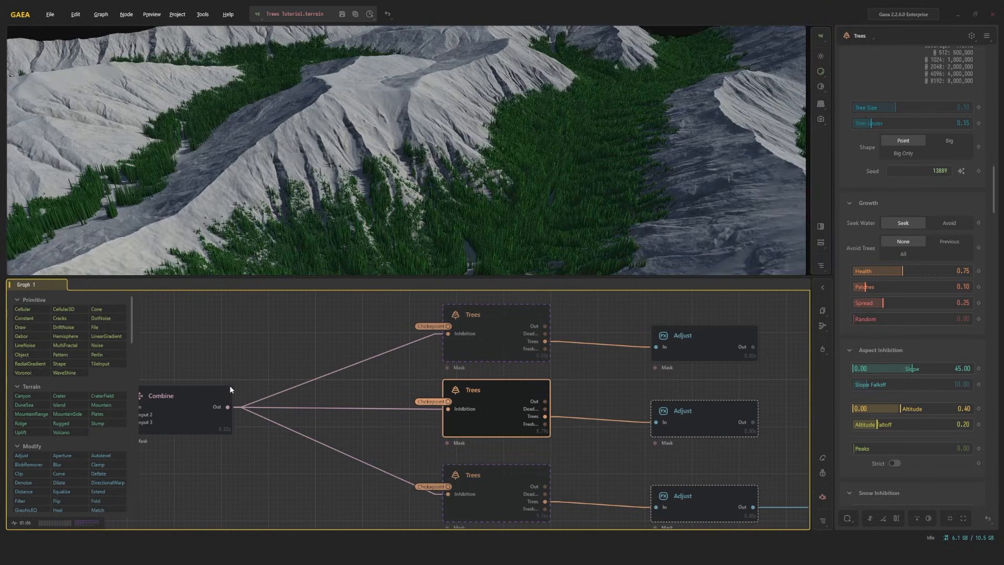
Alternate the preview between the Combine mask and the middle Trees node for the same terrain view.
left_click(229, 388)
left_click(528, 404)
middle_click_drag(247, 352, 326, 343)
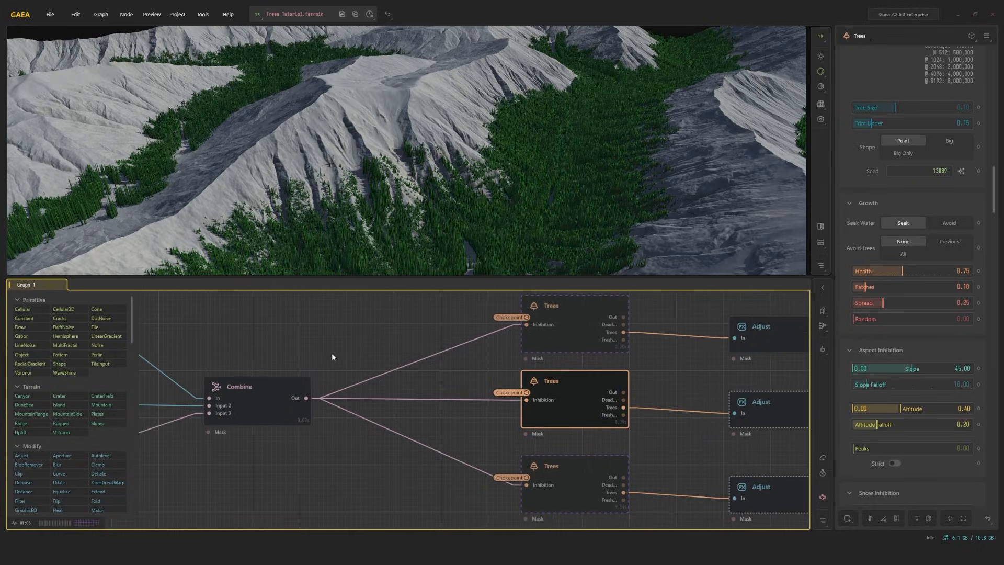
left_click(292, 390)
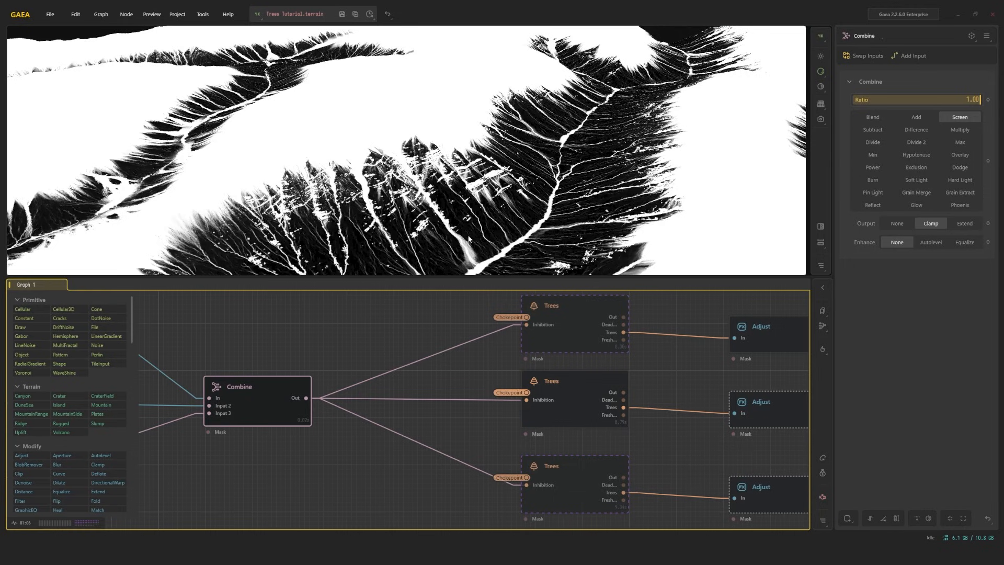
left_click(578, 404)
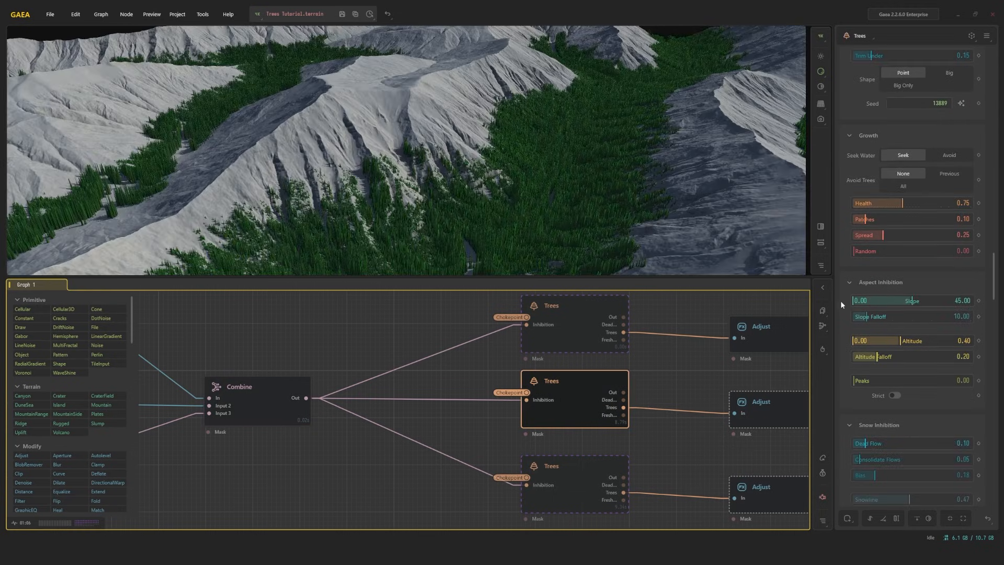
Turn on Visualize Data in the middle Trees node's Artistic Control settings.
scroll(863, 304, "down", 2)
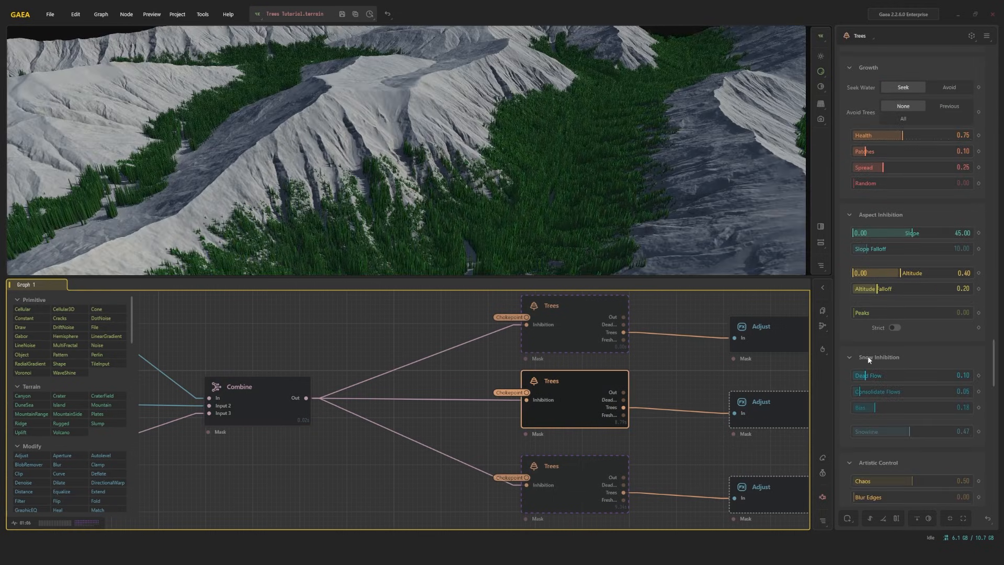
left_click_drag(539, 249, 460, 213)
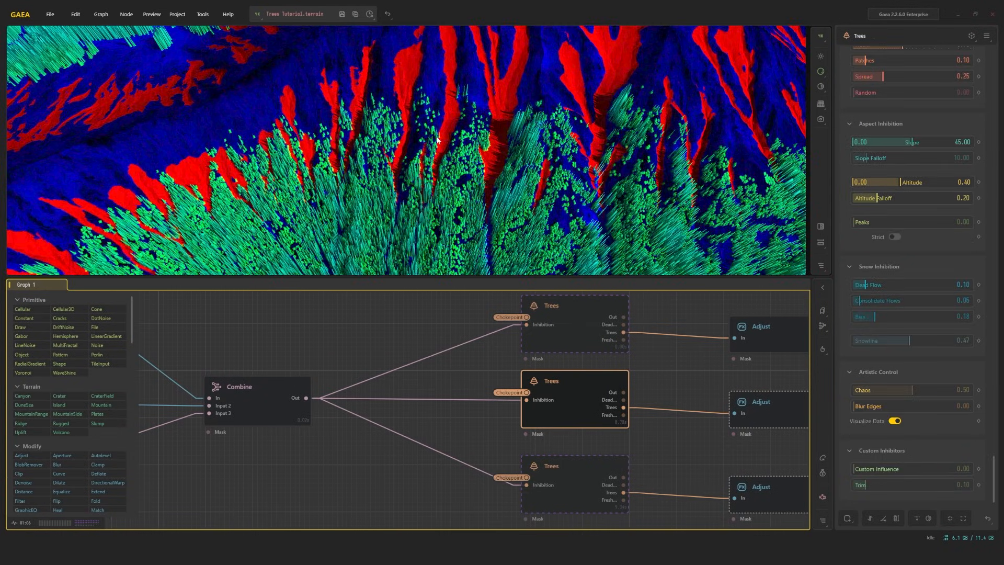
Examine the colour-coded tree data across the slopes, valleys and river channels from several angles.
left_click_drag(591, 180, 490, 173)
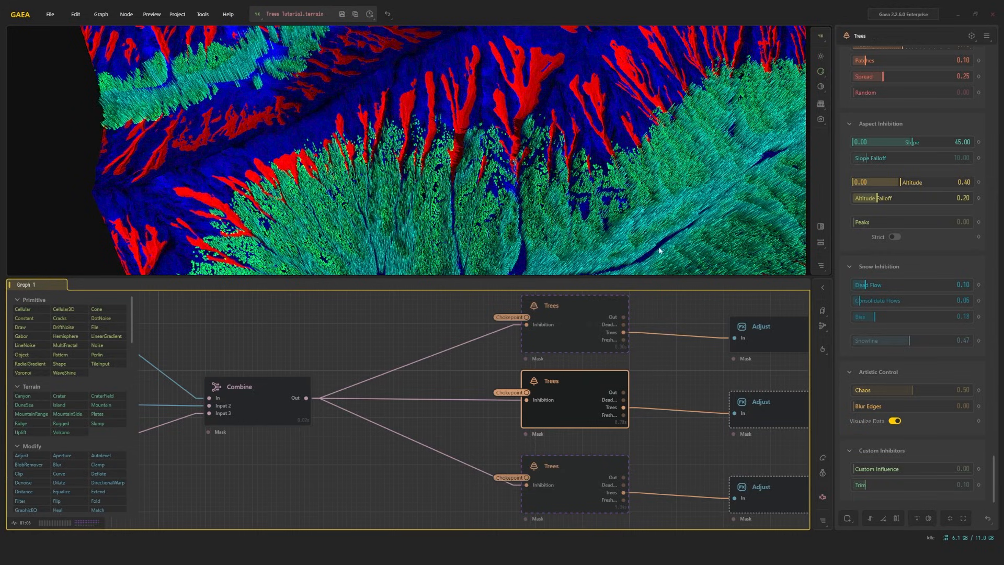
left_click_drag(661, 169, 287, 94)
scroll(660, 183, "down", 5)
left_click_drag(256, 164, 365, 189)
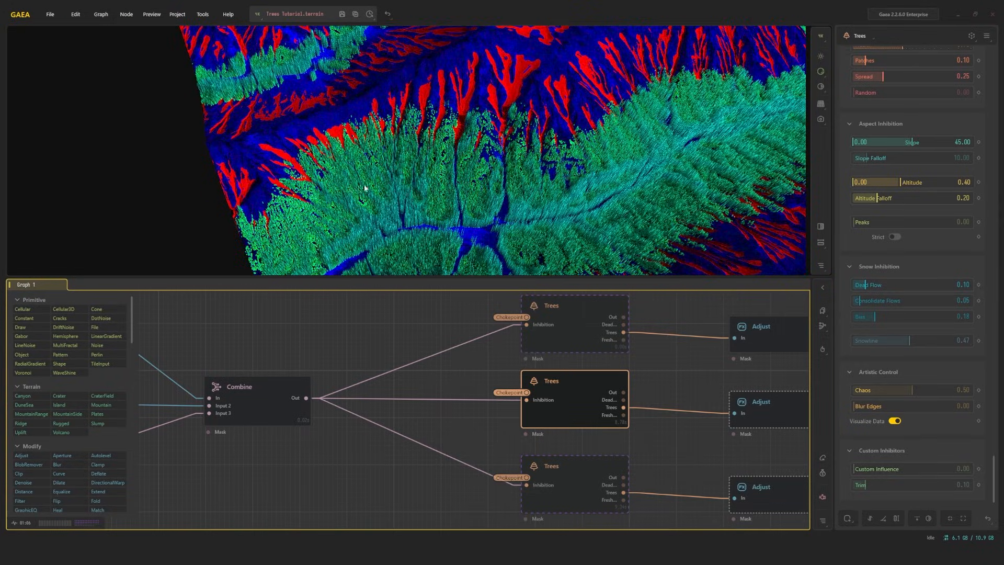
scroll(370, 189, "up", 3)
scroll(396, 112, "down", 3)
left_click_drag(400, 112, 394, 137)
scroll(482, 161, "up", 2)
scroll(497, 159, "down", 3)
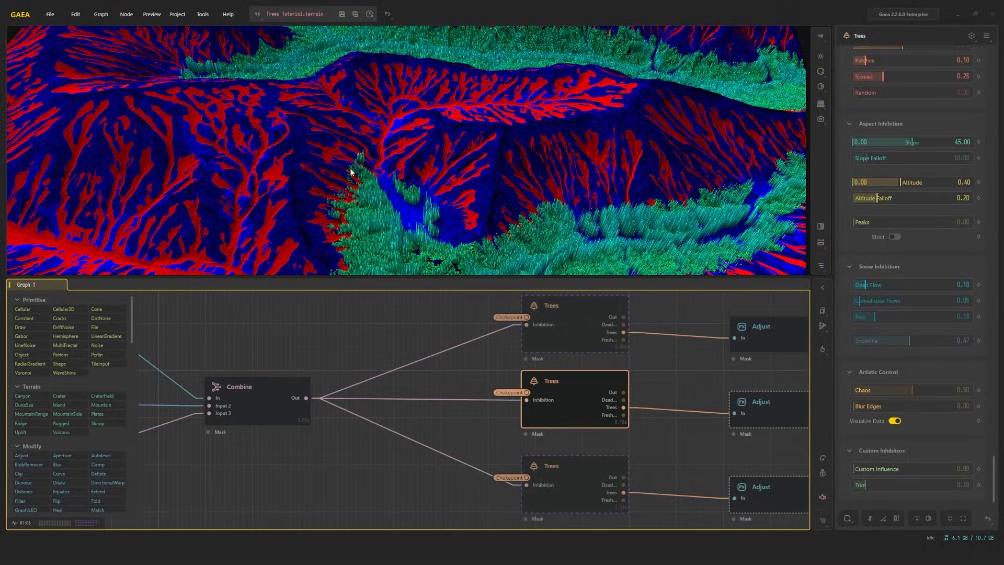
Inspect the red and blue data areas close up where they meet the upper edge of the tree cover.
scroll(343, 148, "up", 4)
middle_click_drag(321, 184, 349, 163)
scroll(399, 186, "up", 4)
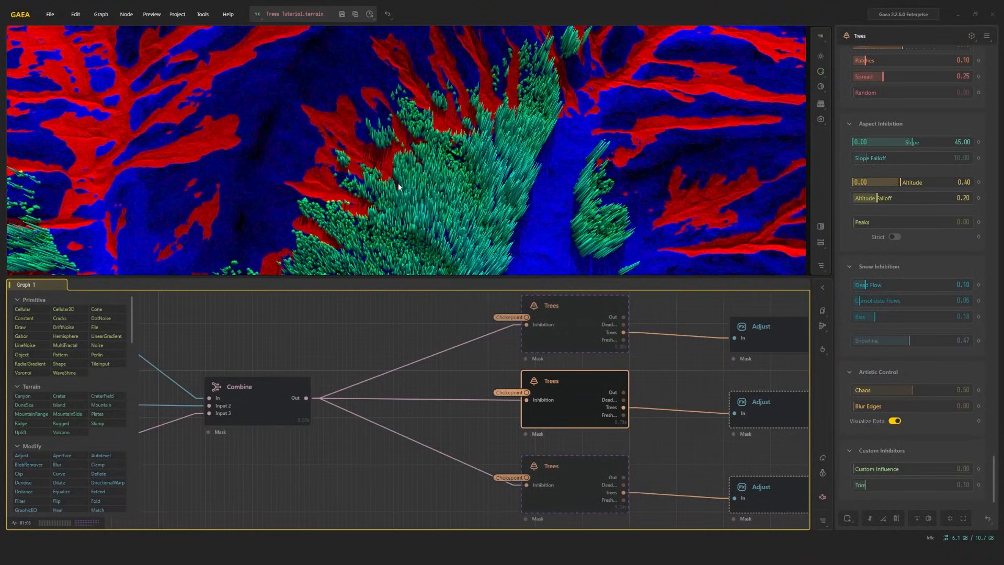
left_click_drag(399, 186, 345, 220)
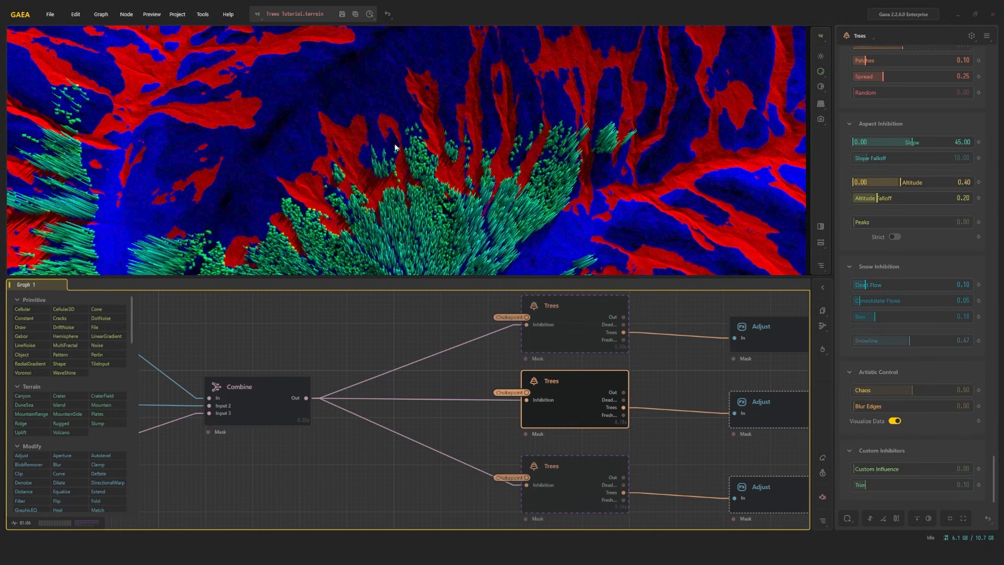
scroll(517, 165, "down", 4)
mouse_move(511, 160)
left_mouse_down()
mouse_move(525, 118)
mouse_move(513, 171)
left_mouse_up()
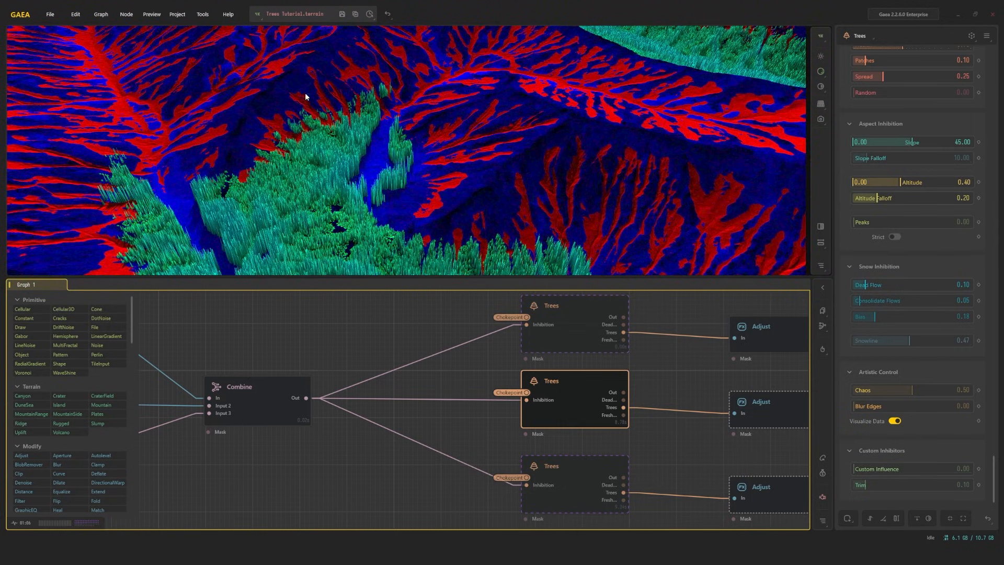
Lower the middle Trees node's Chaos to about 0.36 and check the colour-coded tree distribution.
middle_click_drag(305, 94, 409, 154)
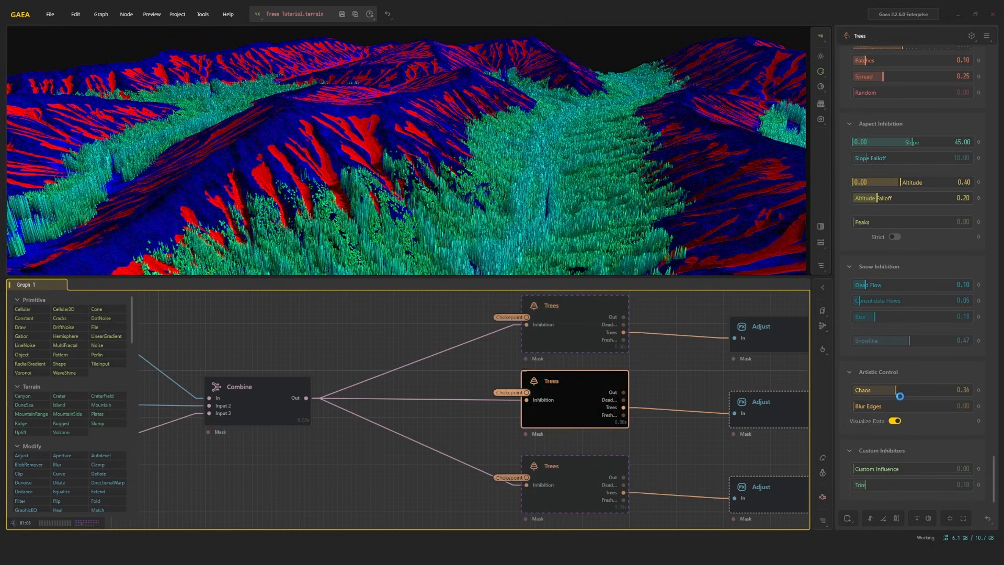
scroll(941, 392, "up", 6)
scroll(953, 330, "up", 3)
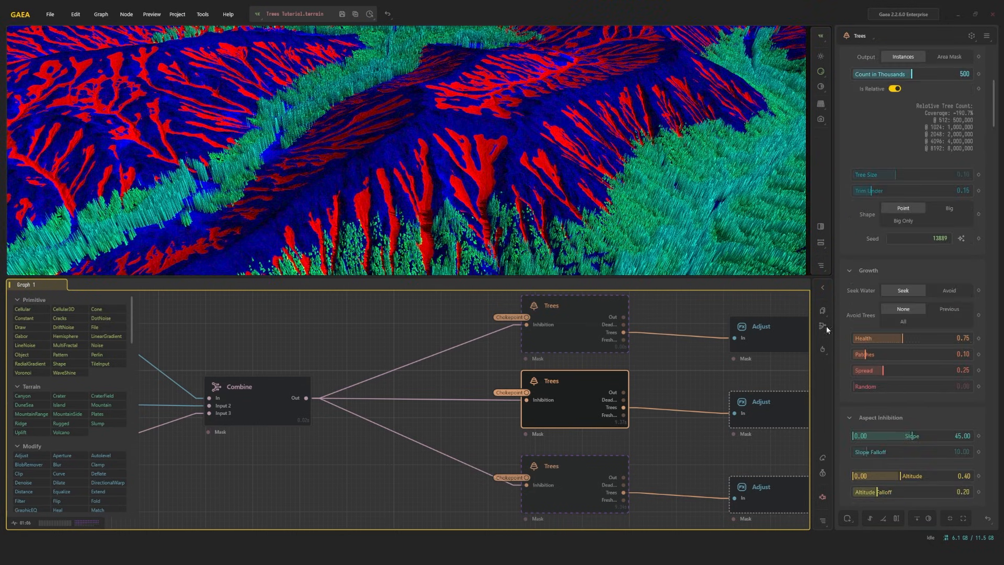
Preview the Adjust node fed by the middle Trees node.
middle_click_drag(688, 363, 474, 369)
left_click(594, 409)
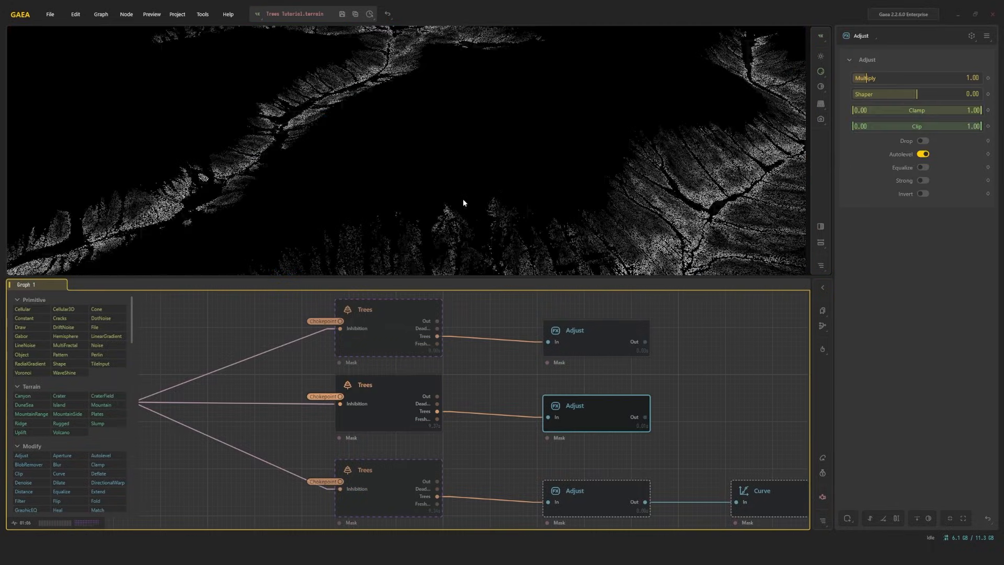
Set the middle Trees node's Shape to Big and inspect the colour-coded tree cover on the slopes.
scroll(515, 203, "up", 5)
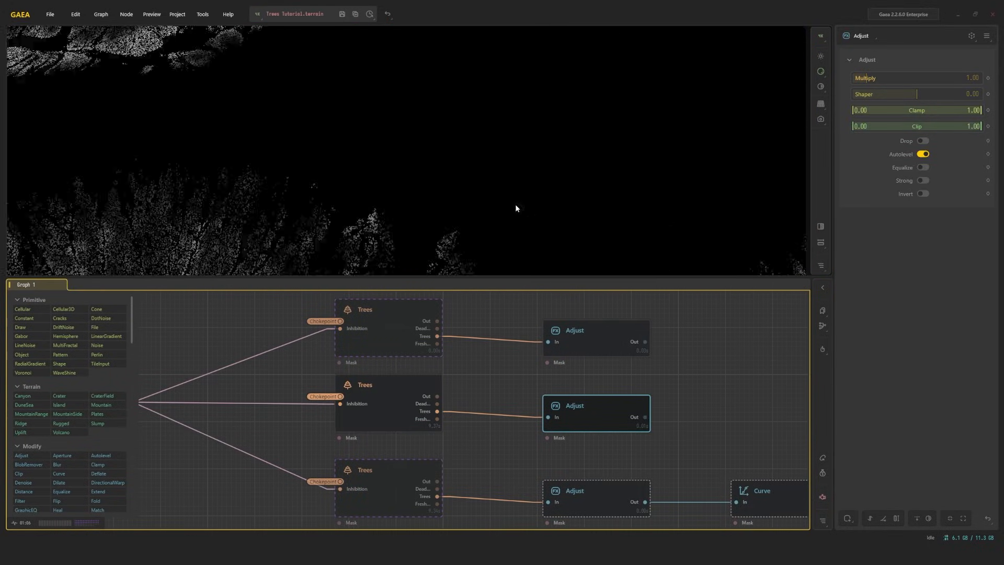
scroll(520, 207, "down", 5)
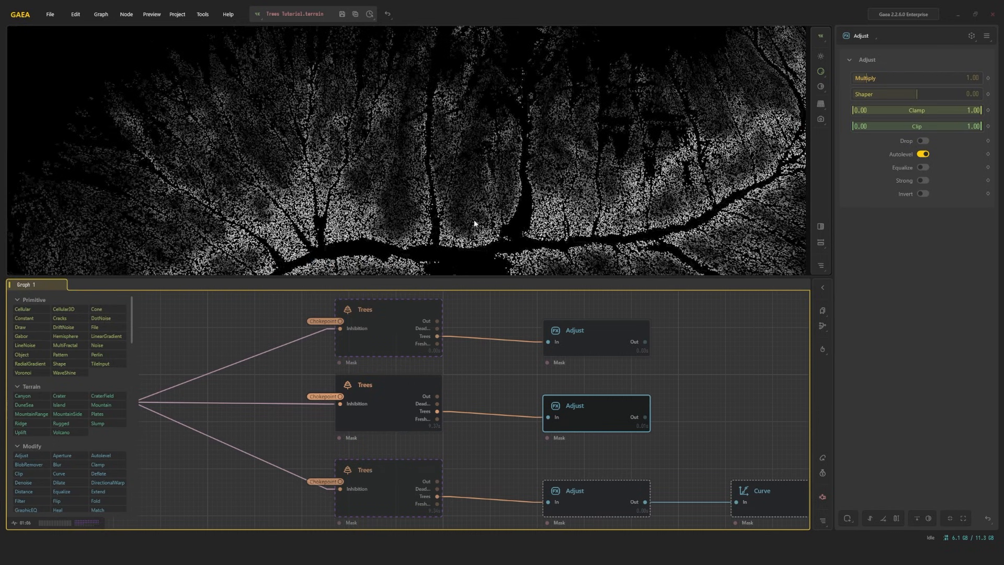
left_click(407, 401)
left_click(957, 211)
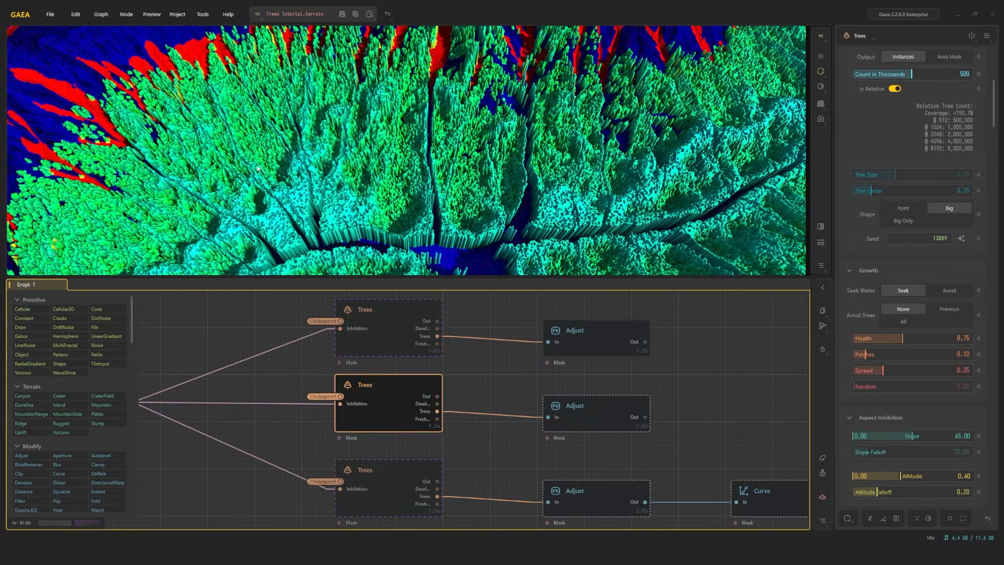
scroll(407, 193, "up", 5)
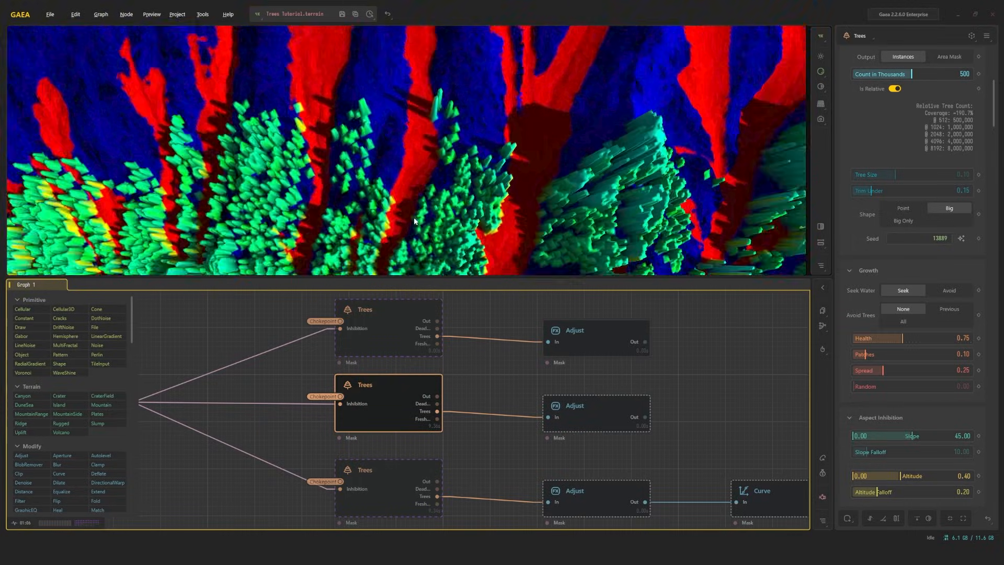
scroll(432, 188, "down", 6)
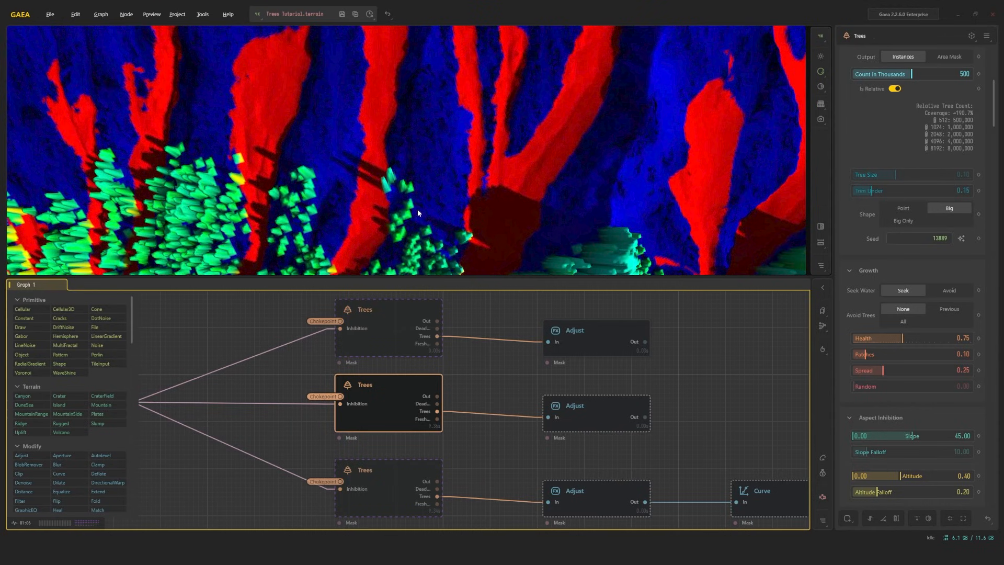
left_click_drag(317, 191, 373, 192)
scroll(373, 191, "up", 3)
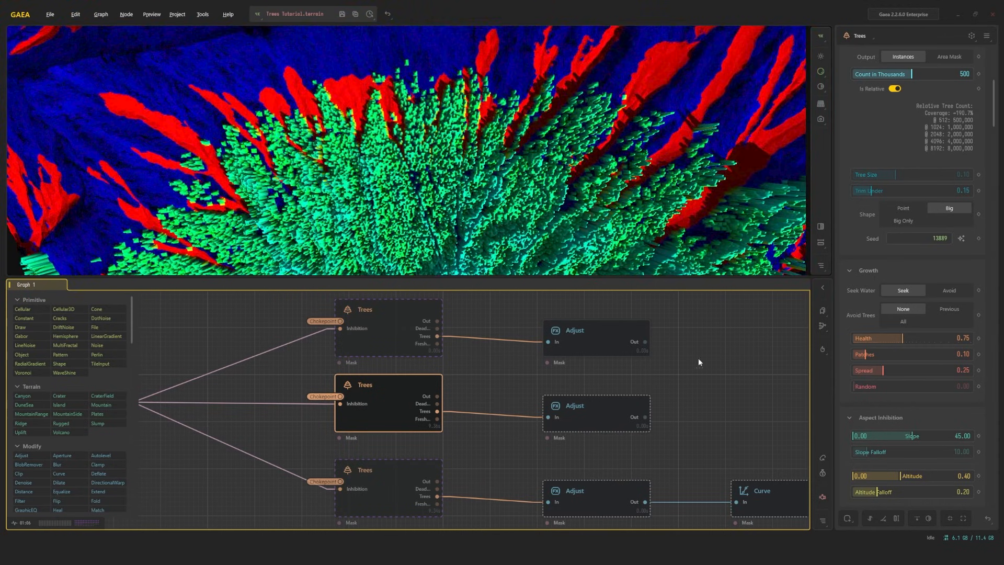
Set the Shaper of the Adjust node fed by the middle Trees node to 0.30.
left_click(610, 422)
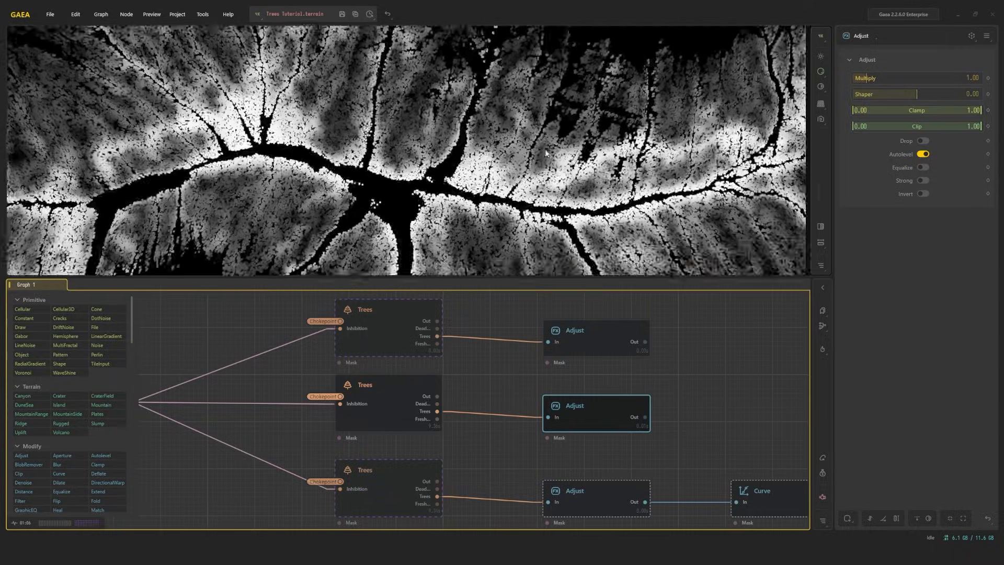
scroll(546, 154, "down", 4)
left_click_drag(550, 142, 684, 145)
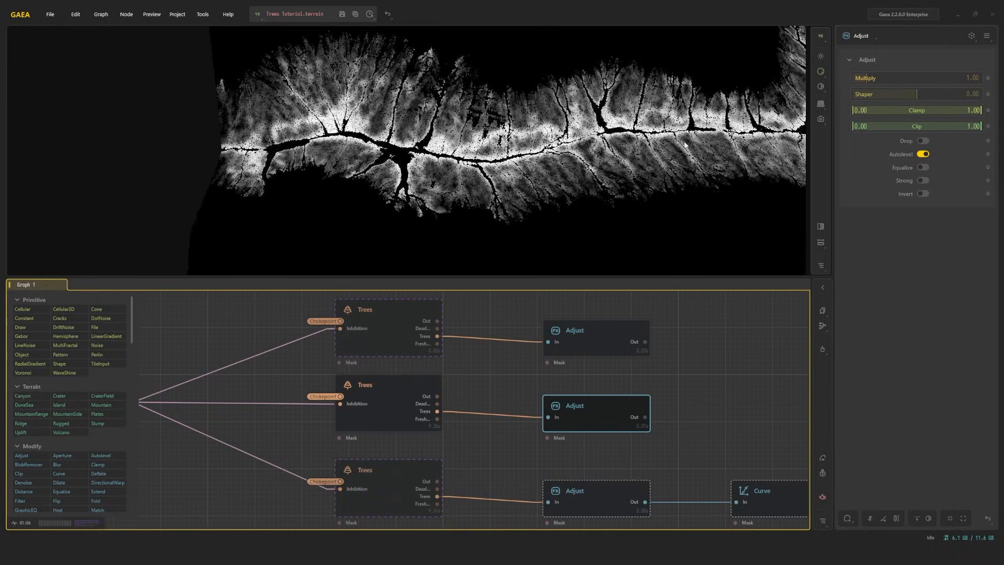
left_click_drag(916, 94, 936, 94)
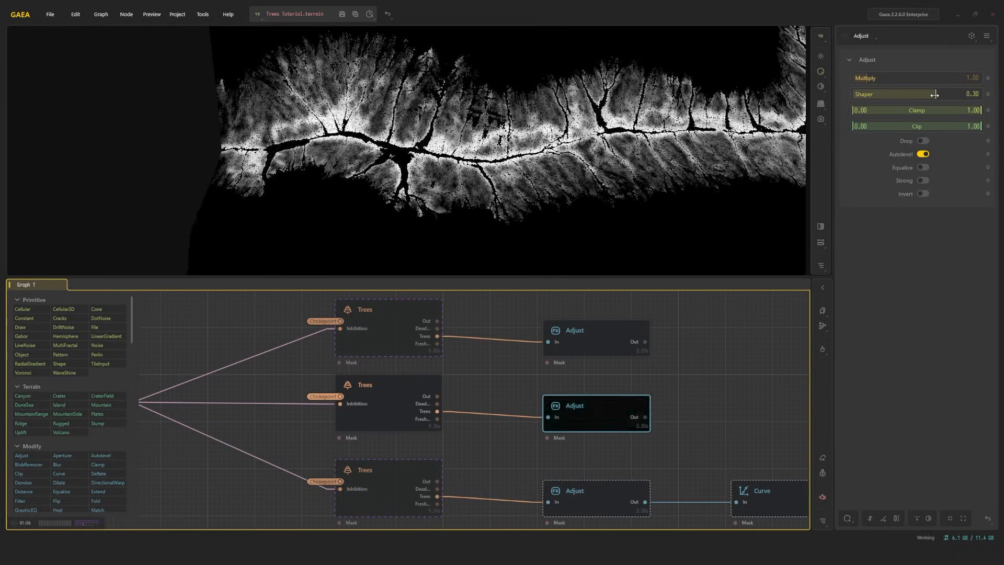
middle_click_drag(553, 127, 567, 228)
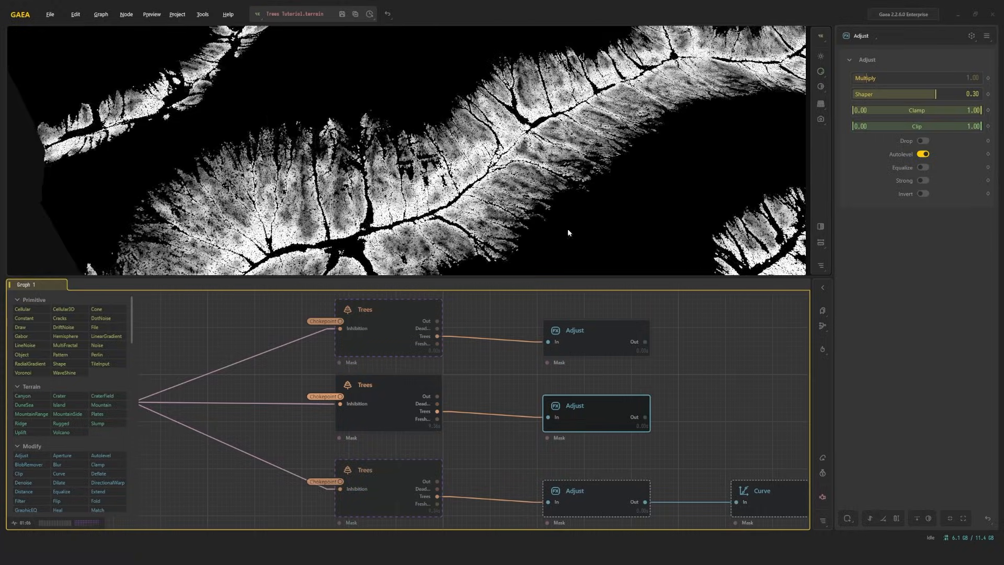
Add a Curve node to the middle row and connect the Adjust node's output to its input.
middle_click_drag(668, 400, 501, 381)
right_click(541, 367)
type("c")
left_click(566, 408)
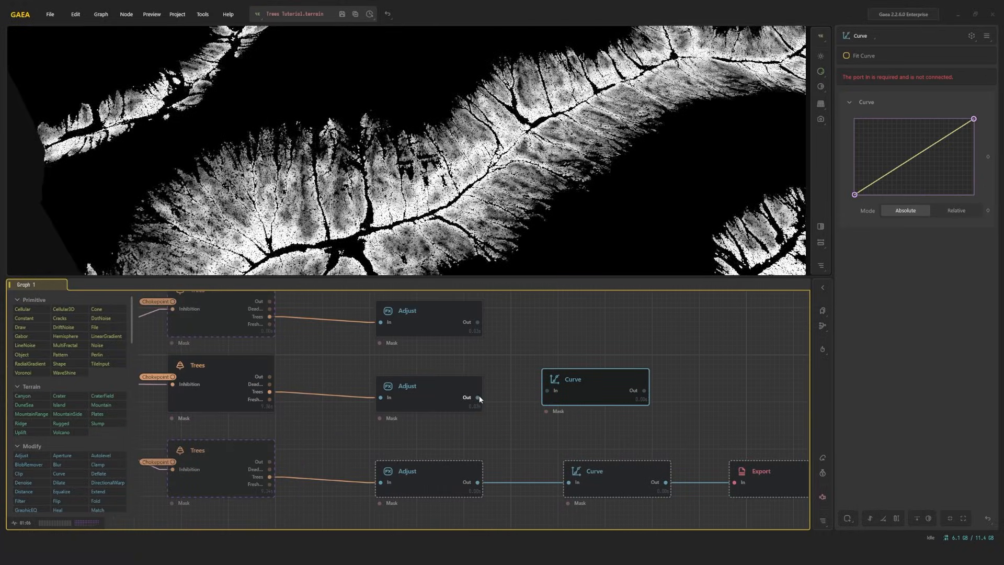
left_click_drag(478, 397, 549, 398)
left_click(584, 396)
Shape the new Curve into an S with one point near the black end and one near the white end.
left_click_drag(906, 140, 868, 173)
left_click_drag(921, 149, 954, 100)
left_click_drag(867, 174, 867, 174)
scroll(407, 150, "up", 3)
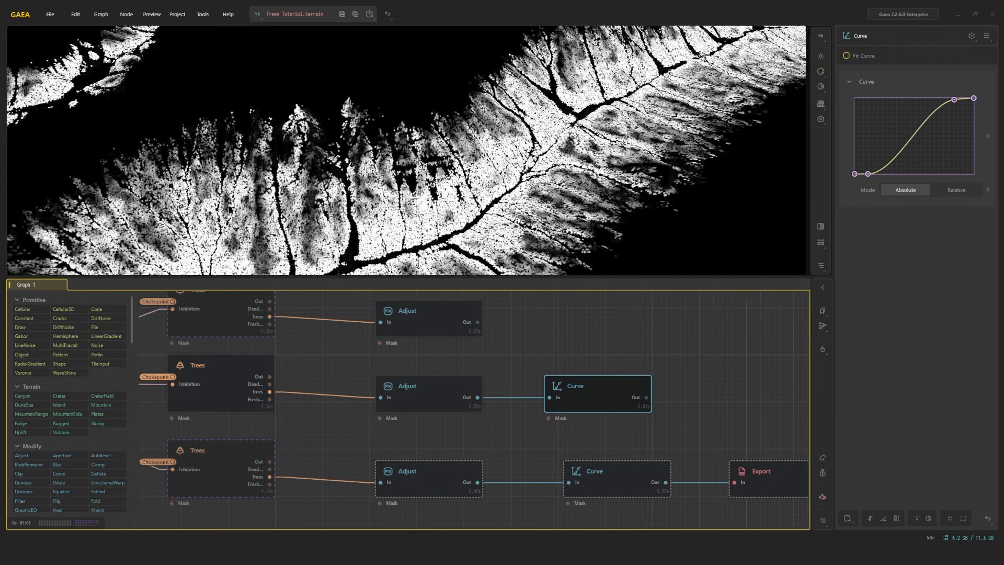
scroll(407, 150, "up", 4)
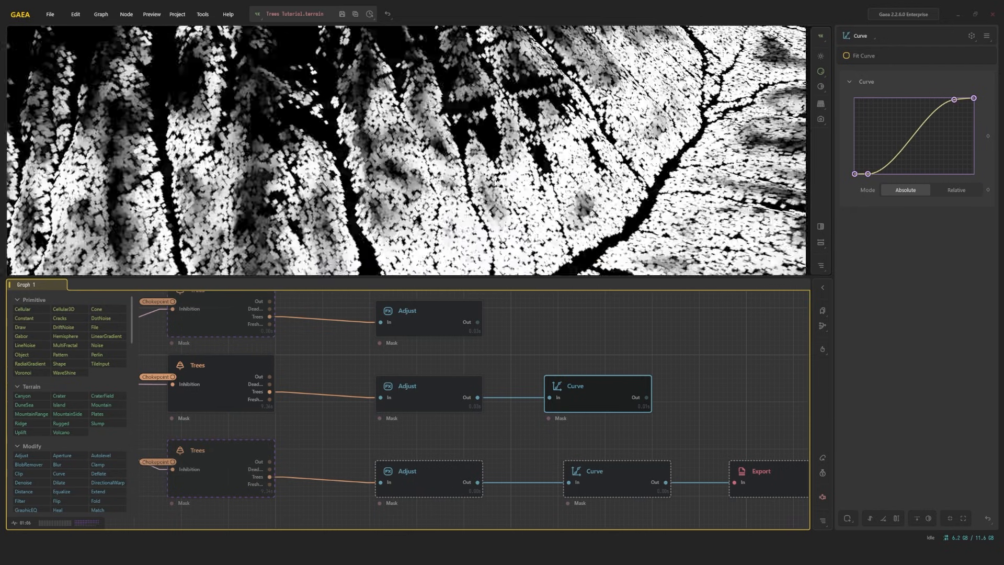
left_click_drag(554, 167, 470, 177)
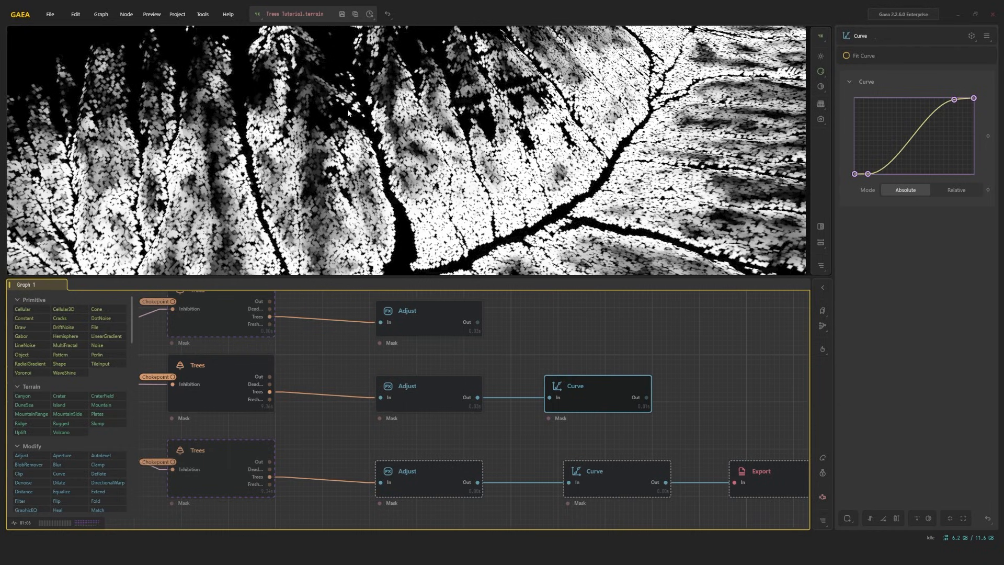
scroll(364, 120, "down", 5)
left_click_drag(363, 120, 446, 143)
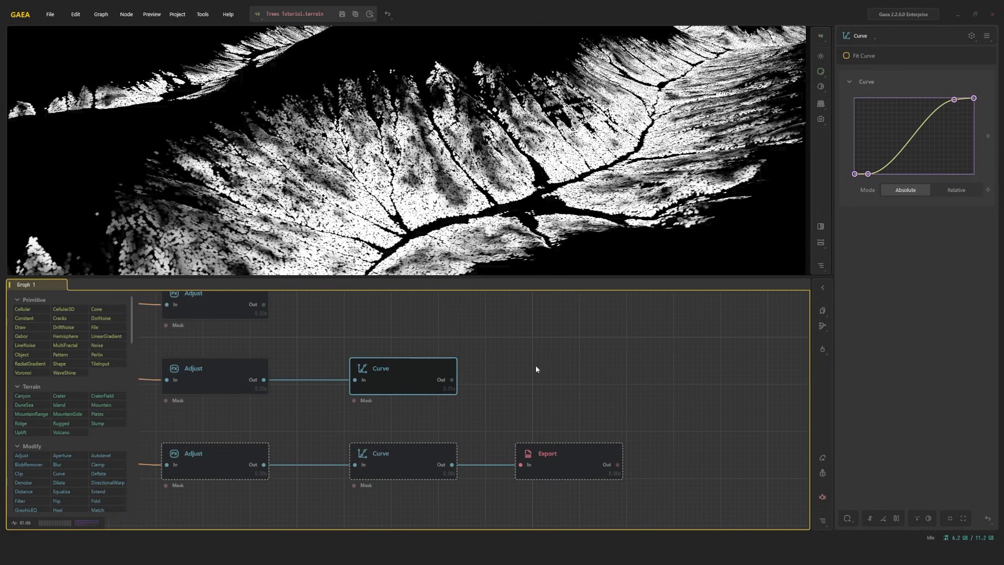
Add an Export node to the middle row, feed it from the Curve's output, and align it above the lower Export.
right_click(536, 366)
type("ex")
left_click(565, 394)
left_click_drag(452, 380, 545, 392)
left_click_drag(579, 380, 557, 372)
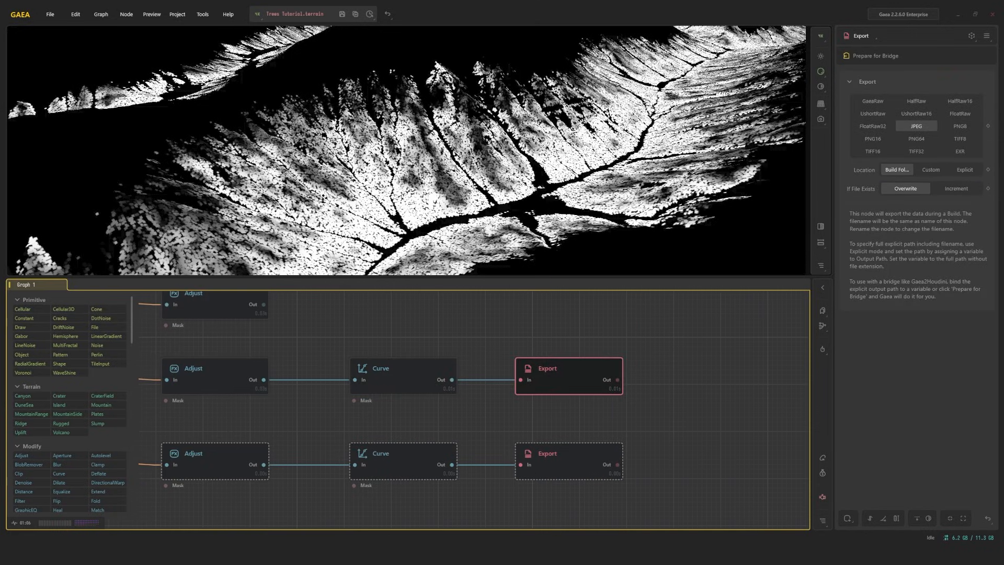
scroll(355, 141, "down", 4)
left_click_drag(366, 146, 397, 162)
scroll(495, 180, "up", 5)
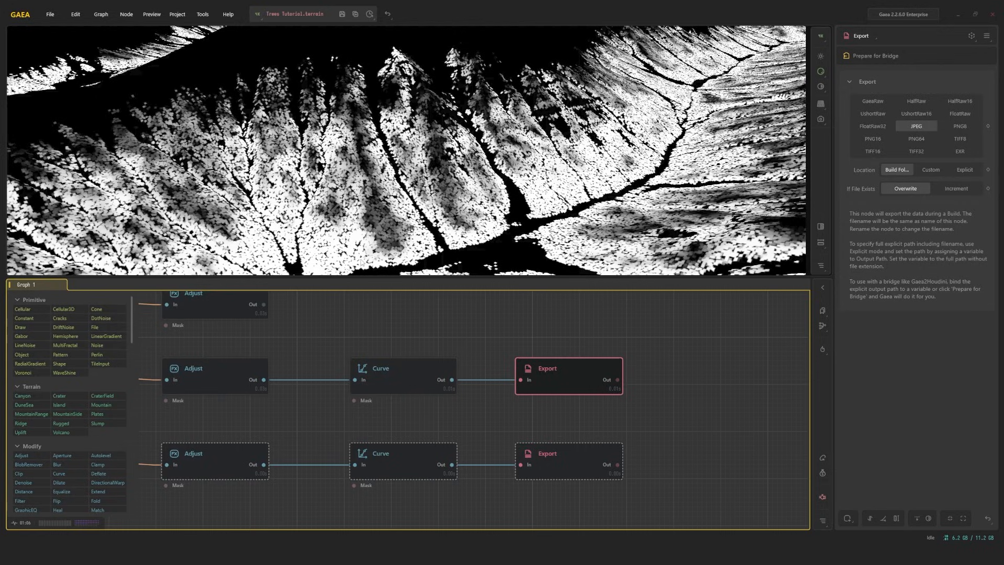
Add a Blur of 0.01 to the Adjust node in the middle row.
left_click(222, 372)
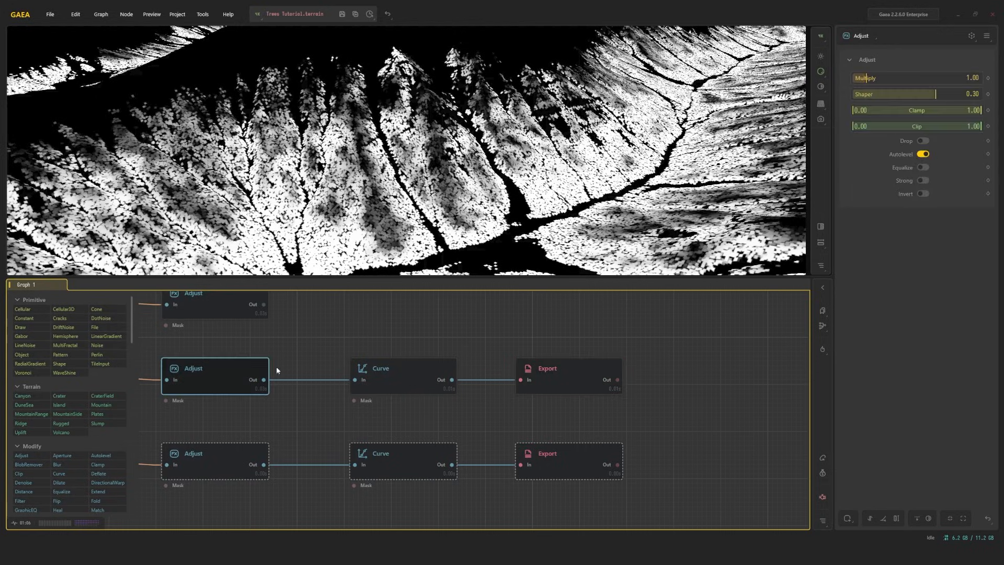
left_click(389, 372)
middle_click_drag(269, 344, 448, 348)
left_click(405, 375)
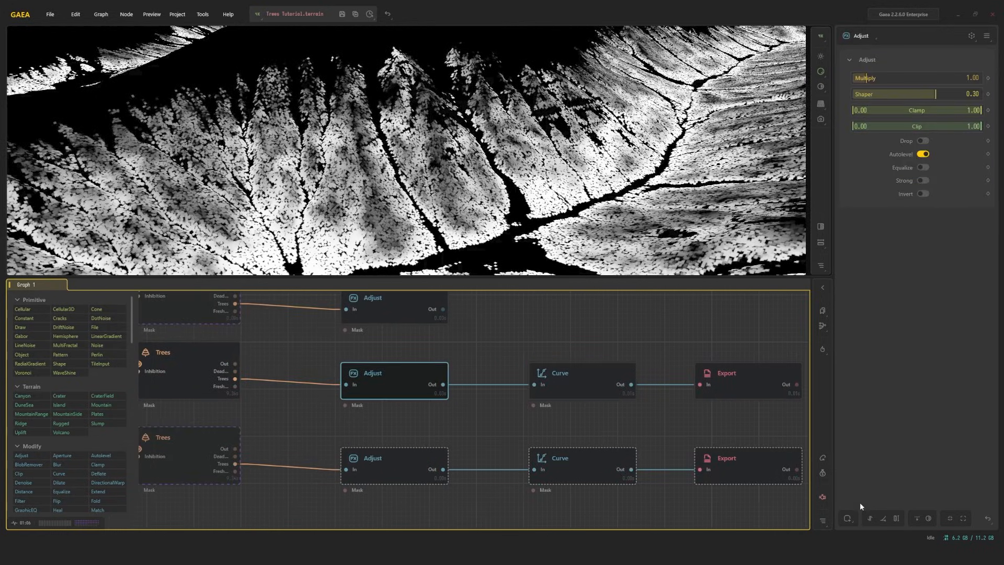
left_click(847, 518)
left_click(884, 474)
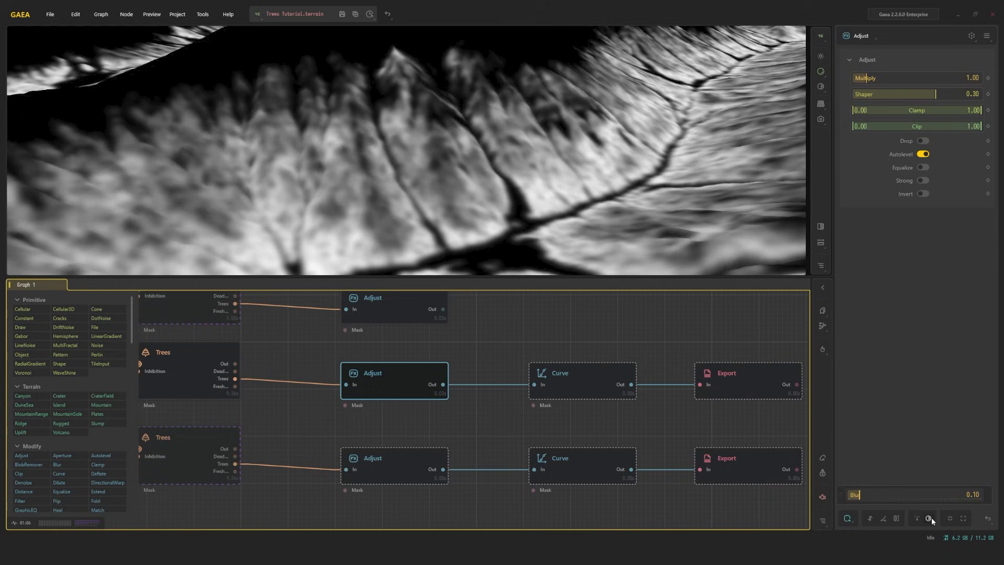
double_click(964, 499)
type("2")
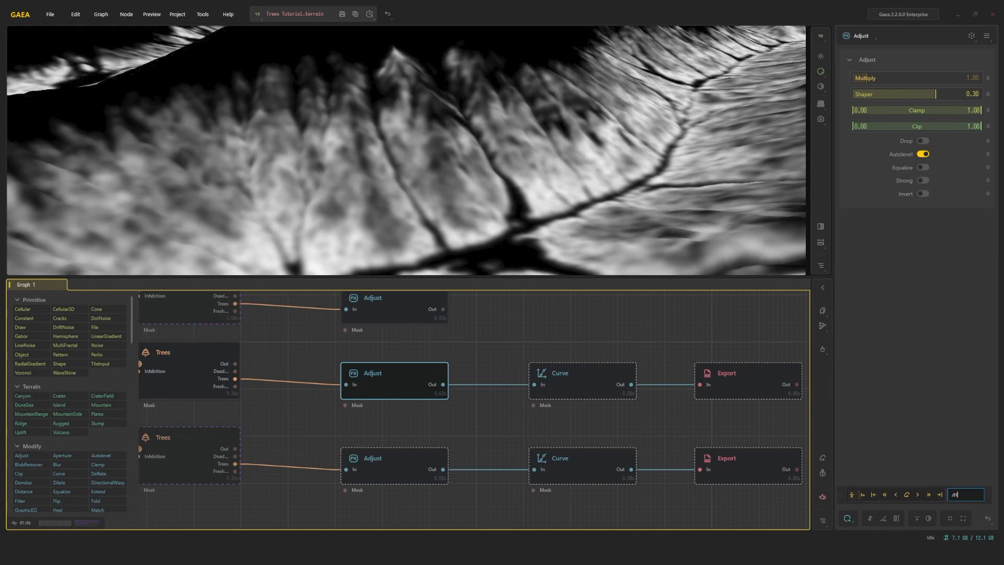
key("Return")
Examine the blurred tree mask near and far, comparing the middle Curve's output with the middle Adjust's output.
left_click(578, 378)
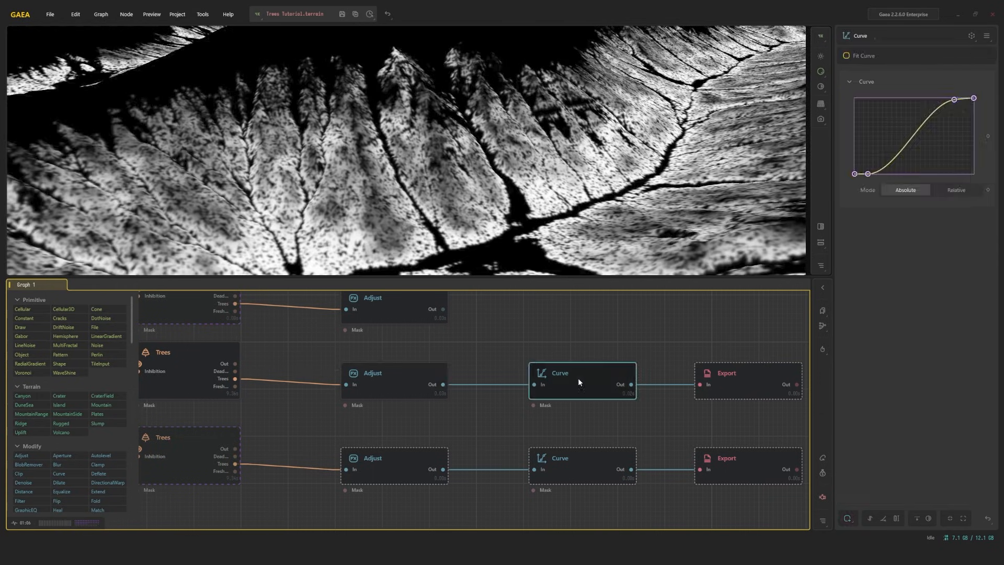
scroll(454, 194, "down", 4)
left_click_drag(453, 194, 388, 194)
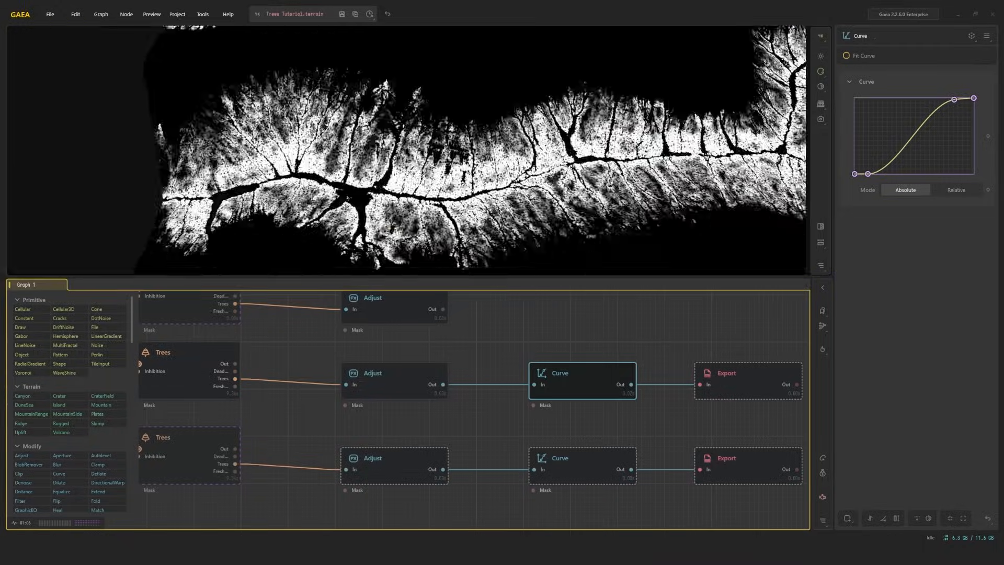
scroll(388, 193, "up", 4)
scroll(388, 198, "up", 3)
left_click(401, 375)
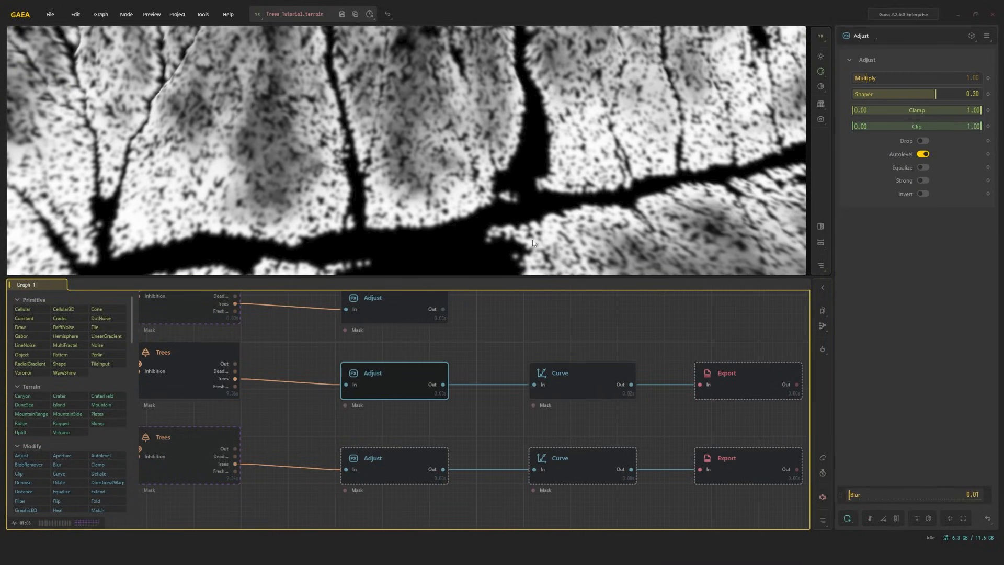
scroll(532, 243, "down", 4)
left_click(559, 374)
left_click_drag(628, 326, 553, 324)
scroll(565, 212, "down", 4)
left_click_drag(591, 211, 481, 212)
middle_click_drag(481, 212, 559, 231)
left_click_drag(558, 231, 535, 221)
scroll(535, 221, "up", 4)
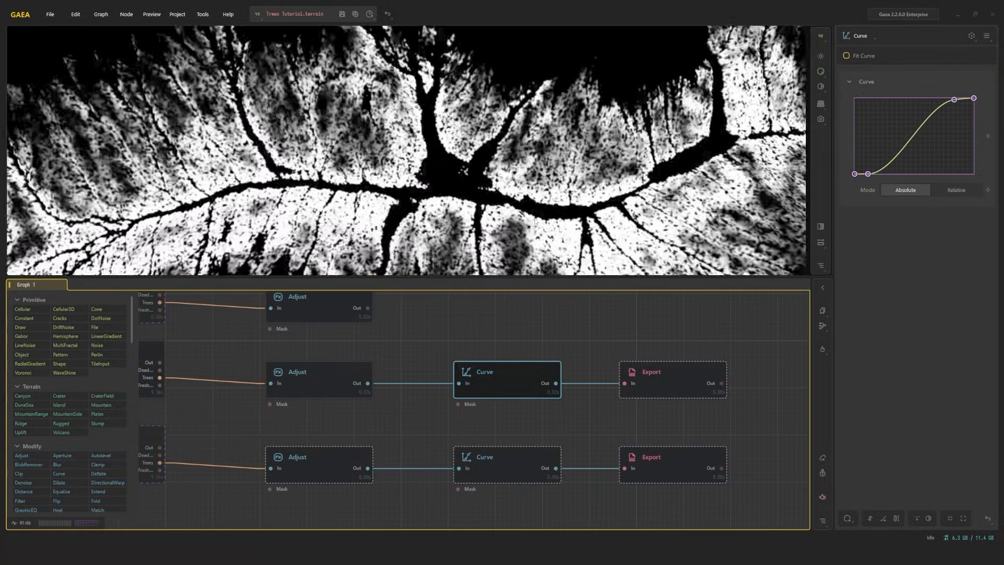
Compare the middle Adjust's mask with the final mask at the middle Export node.
left_click(349, 380)
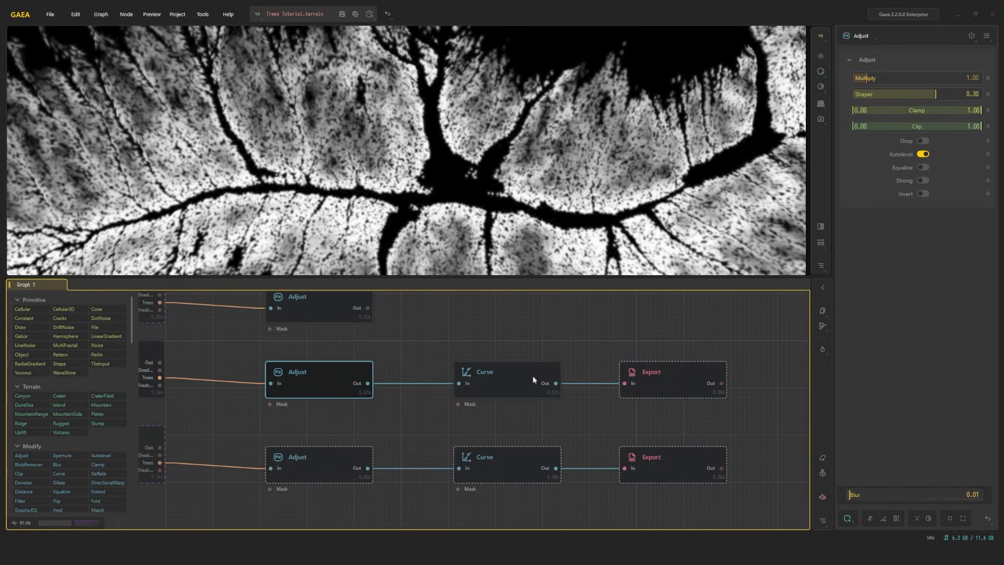
left_click(672, 369)
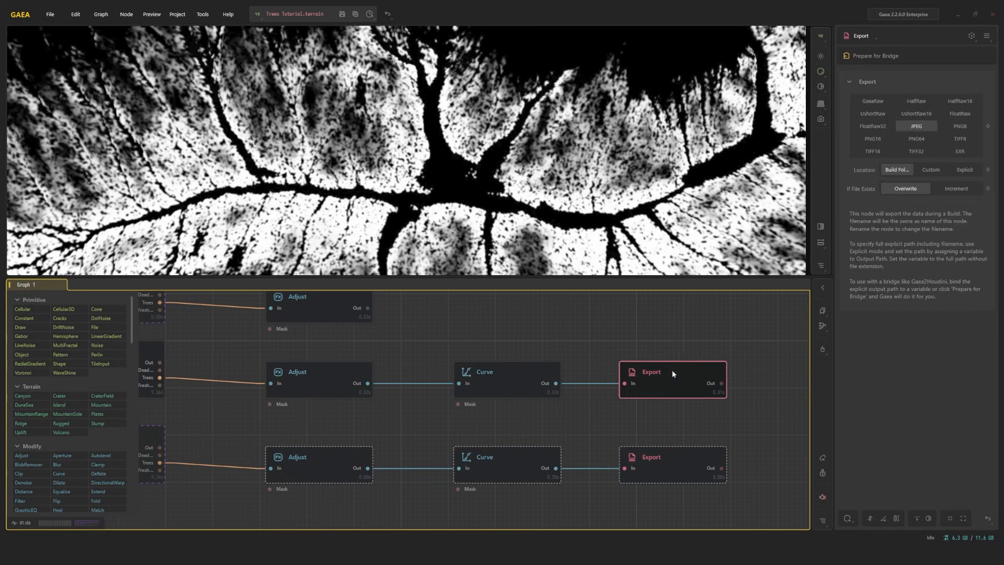
left_click_drag(558, 196, 510, 188)
scroll(570, 173, "down", 5)
scroll(502, 209, "up", 4)
middle_click_drag(477, 391, 479, 393)
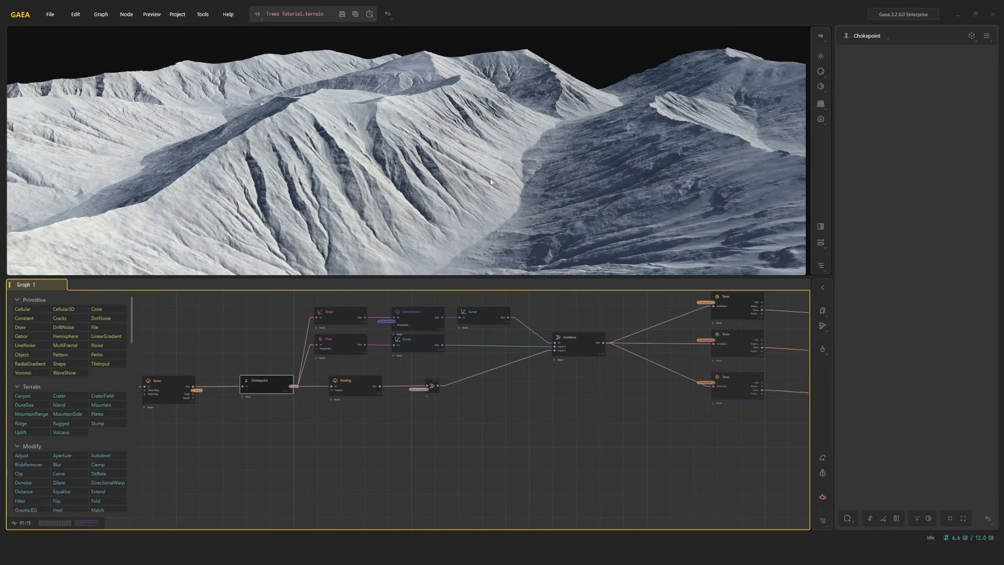